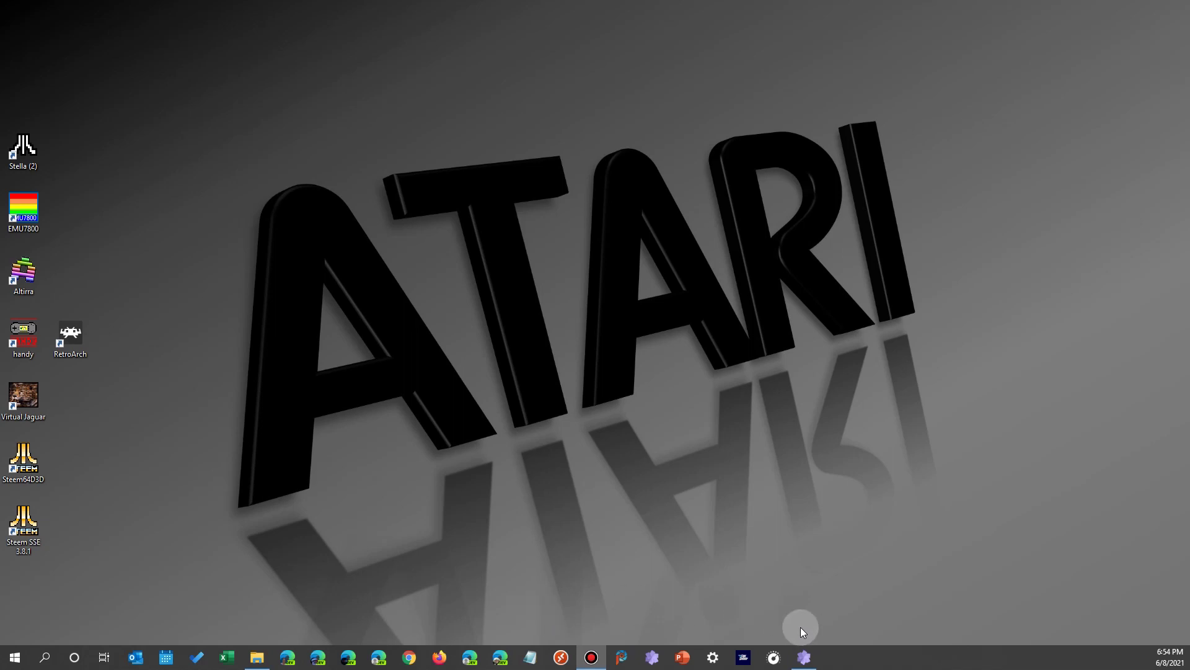
- Flip through the Beach folder photos in the viewer, then show the PIC_1 folder's pictures
left_click(257, 657)
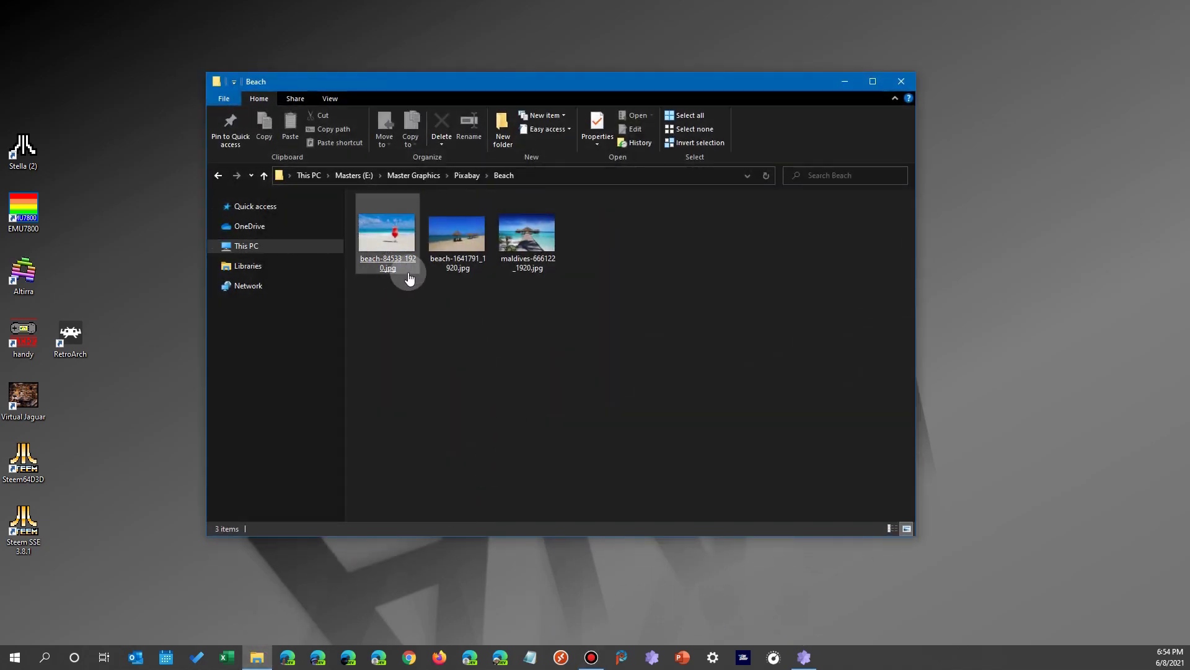
left_click(537, 278)
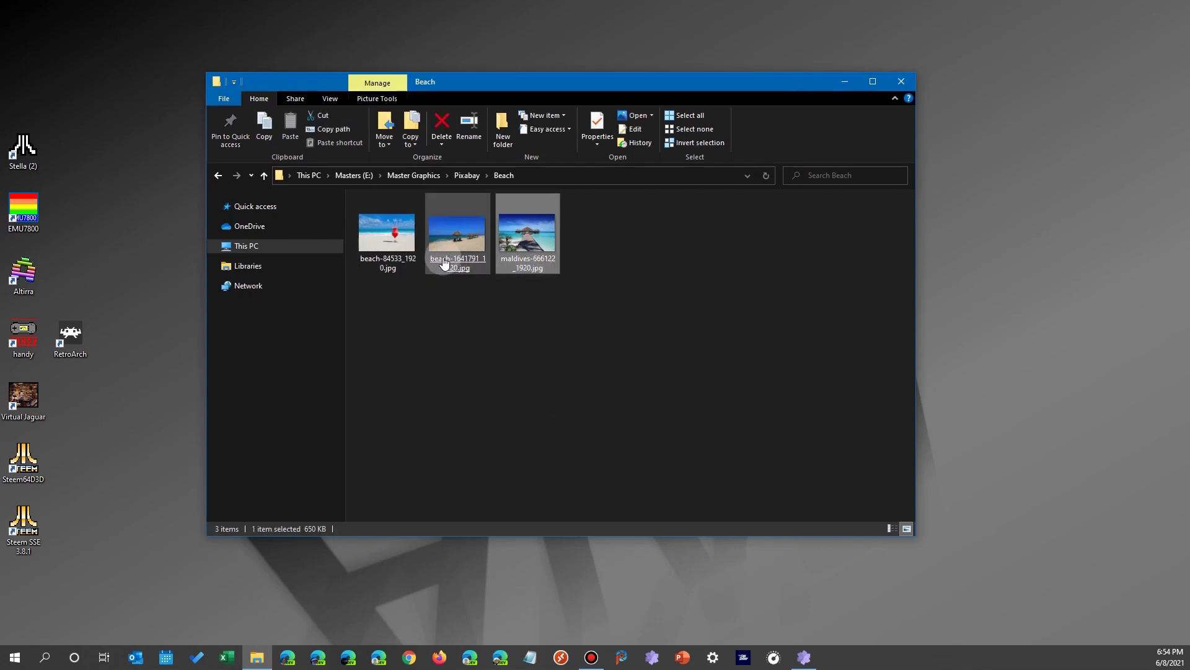
left_click(392, 264)
double_click(392, 264)
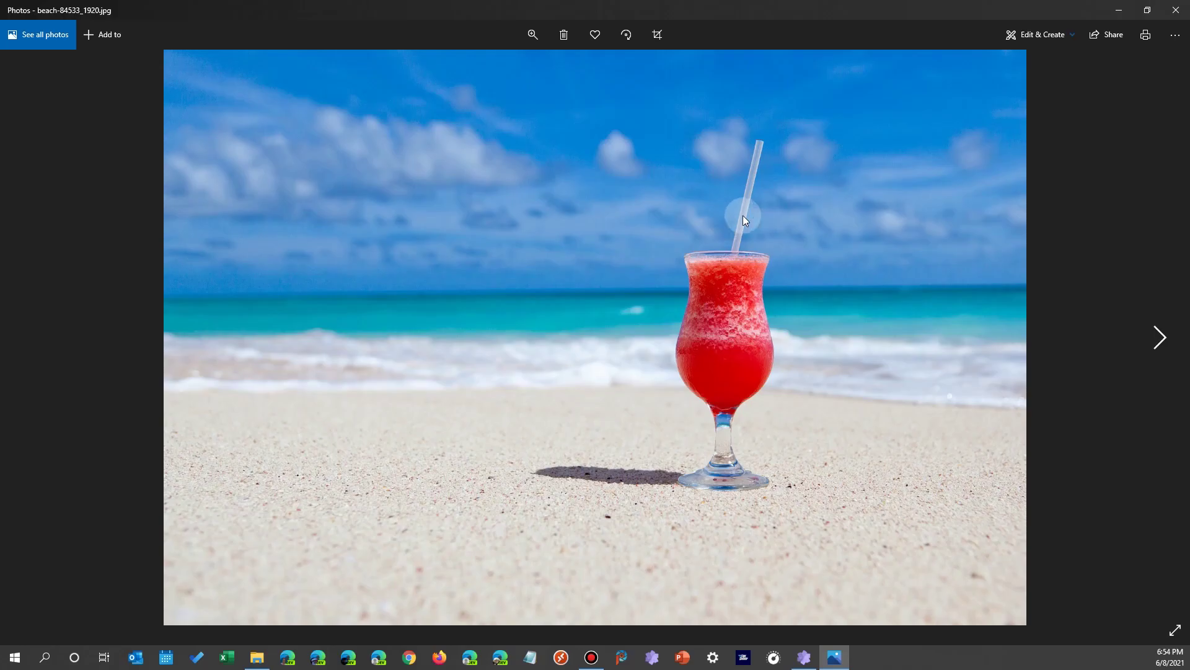
left_click(1160, 337)
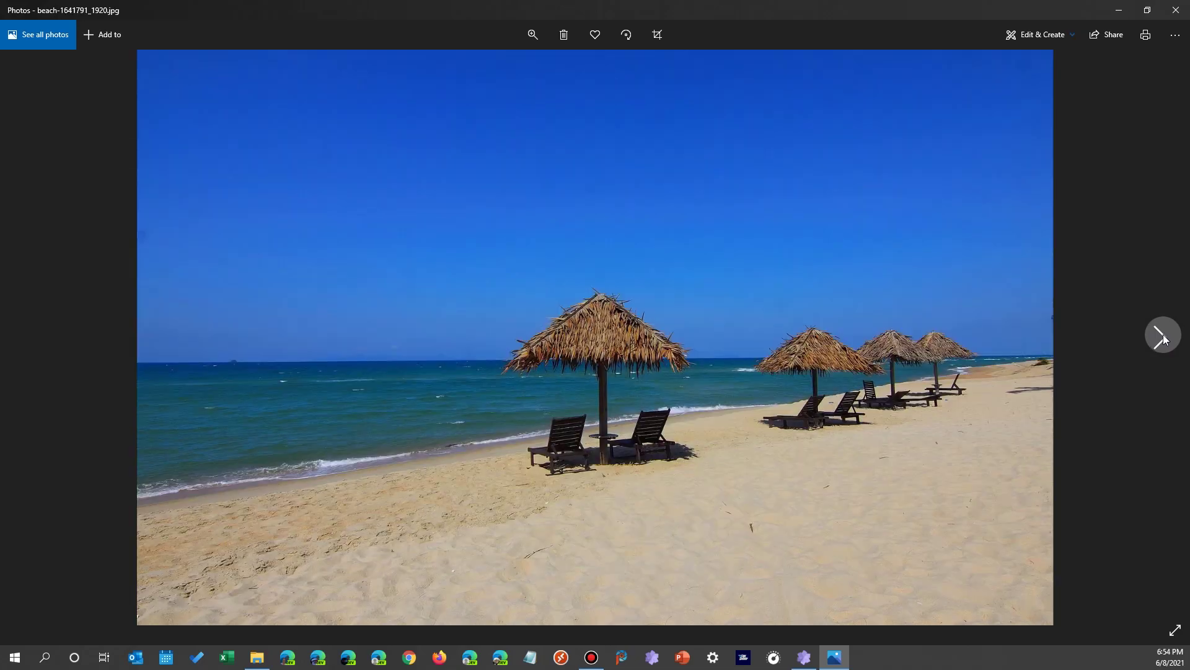
left_click(1160, 337)
left_click(1176, 10)
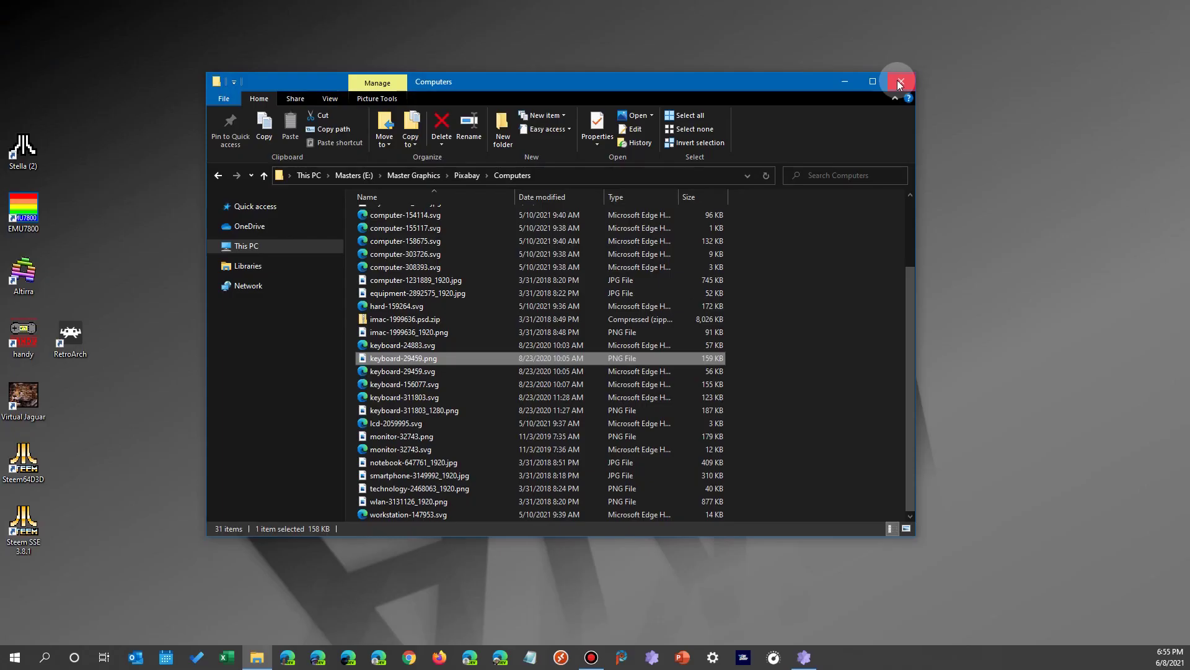
left_click(902, 80)
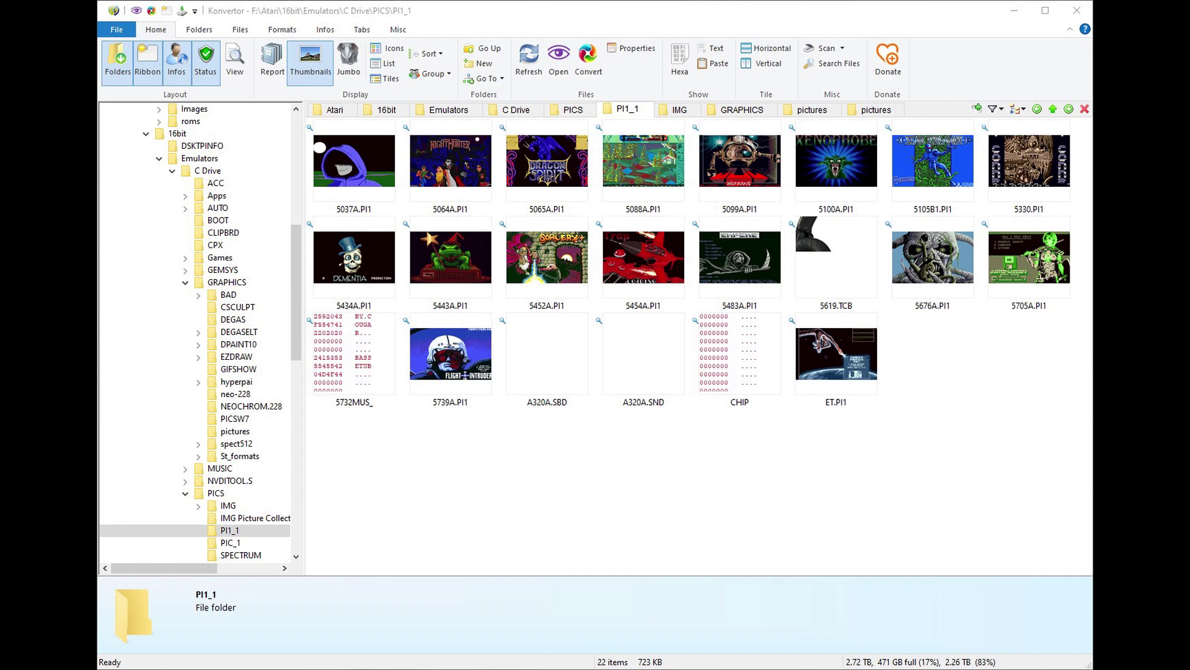
left_click(230, 542)
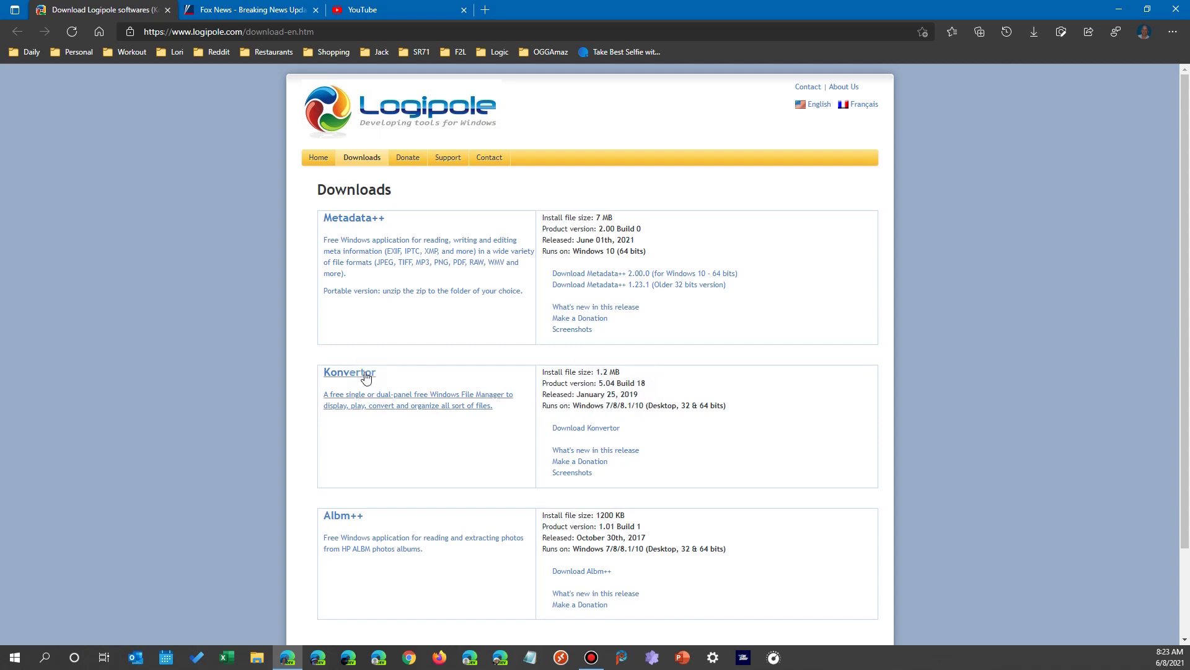
- Save the Konvertor installer into Atari\Window Stuff, replacing the existing copy
left_click(585, 432)
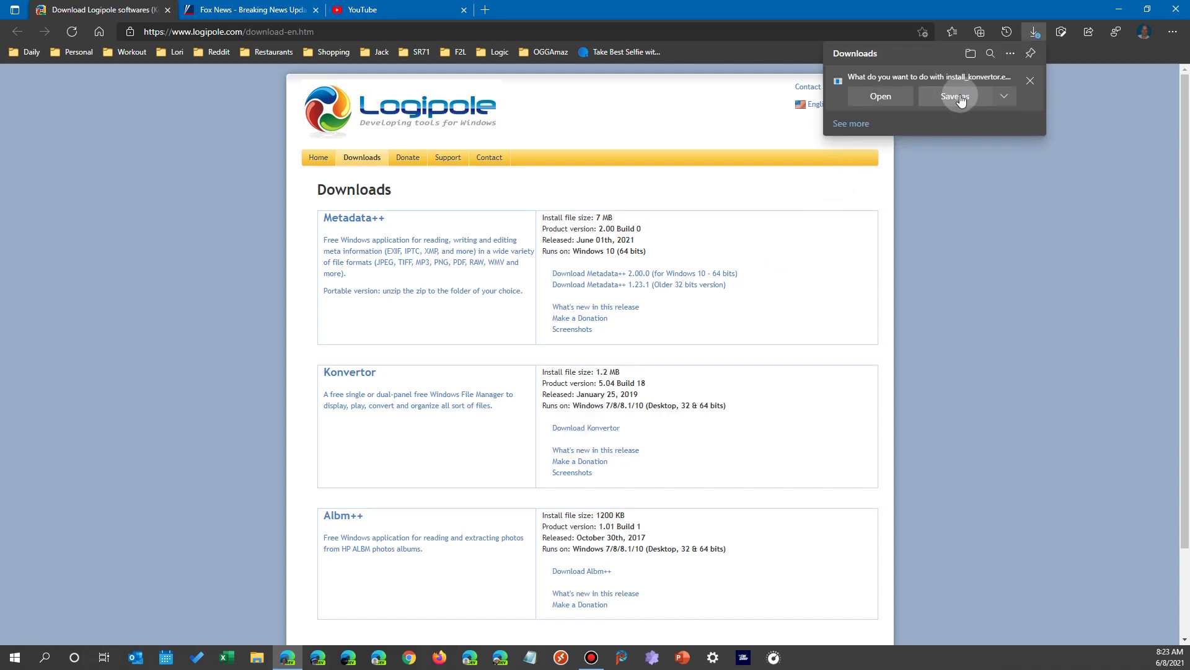
left_click(959, 98)
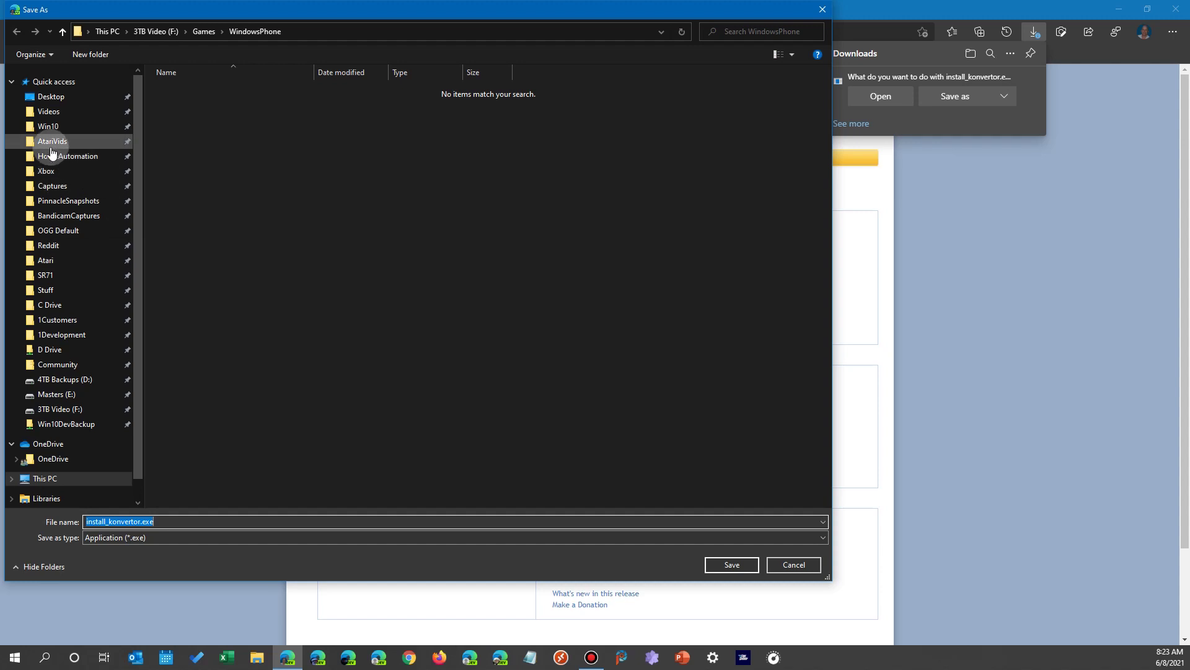
left_click(49, 262)
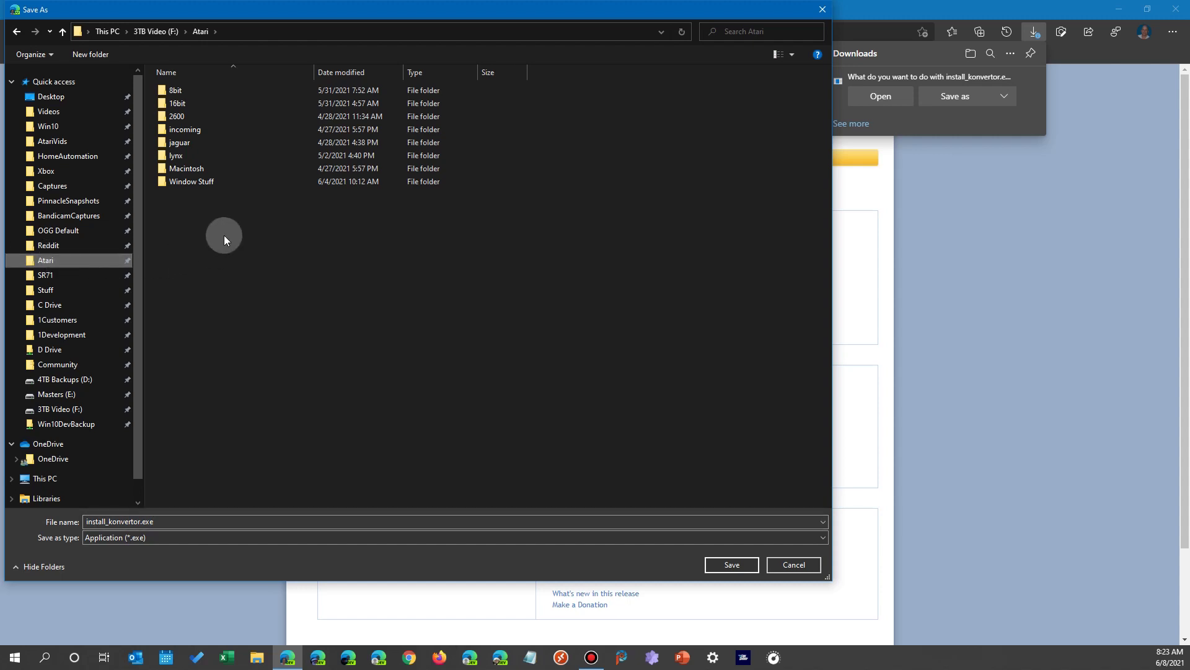
double_click(181, 182)
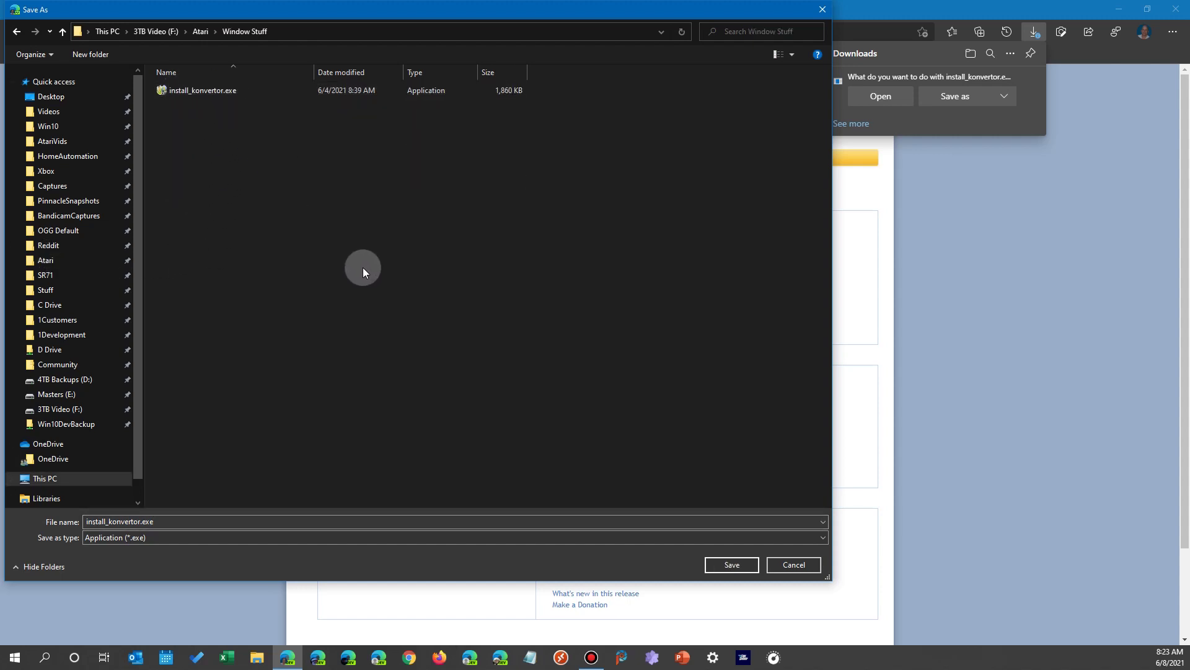
left_click(728, 566)
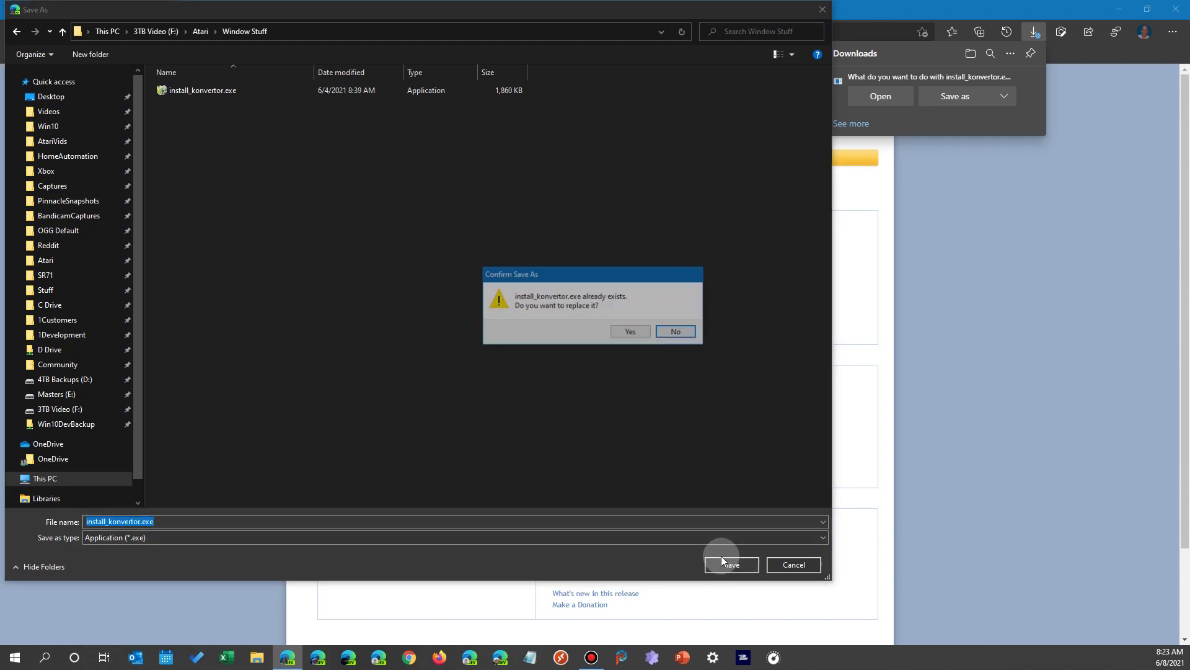
left_click(627, 332)
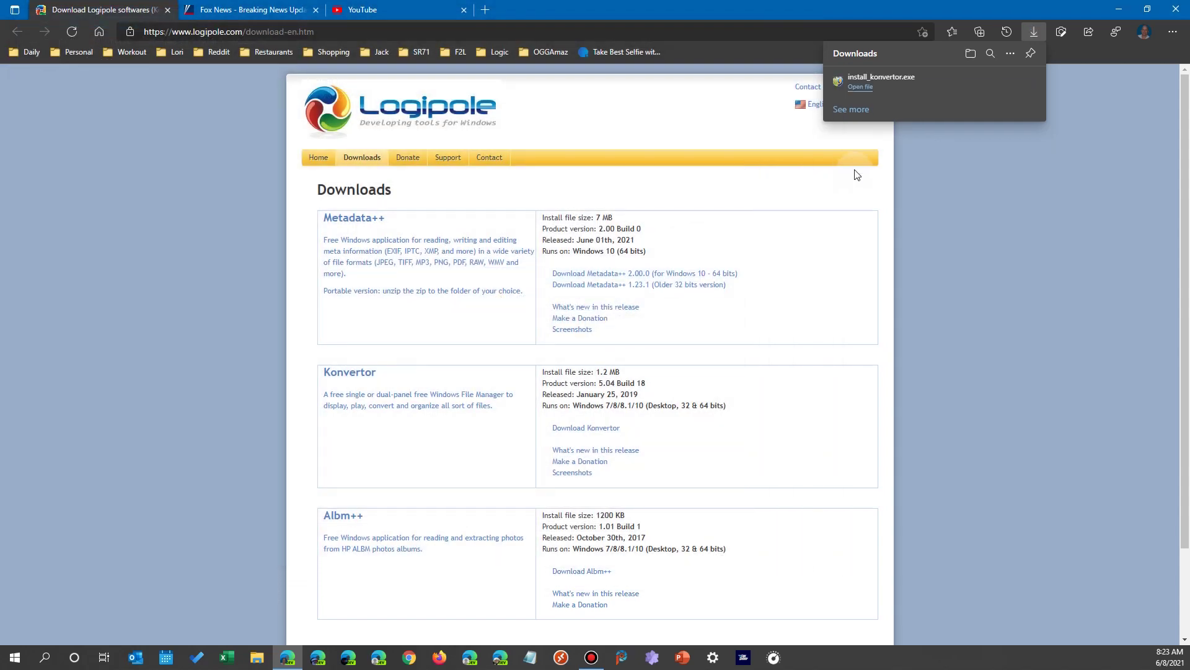
- Locate install_konvertor.exe in Window Stuff and scan it with Microsoft Defender, finding 0 threats
left_click(862, 87)
left_click(957, 94)
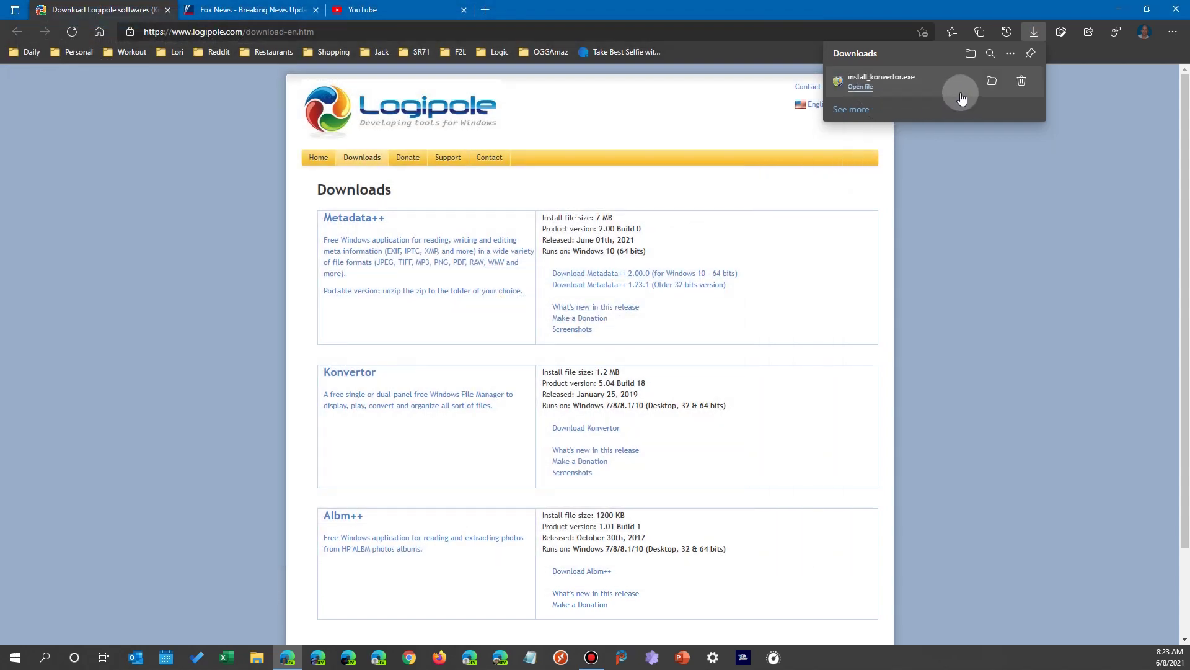
left_click(991, 84)
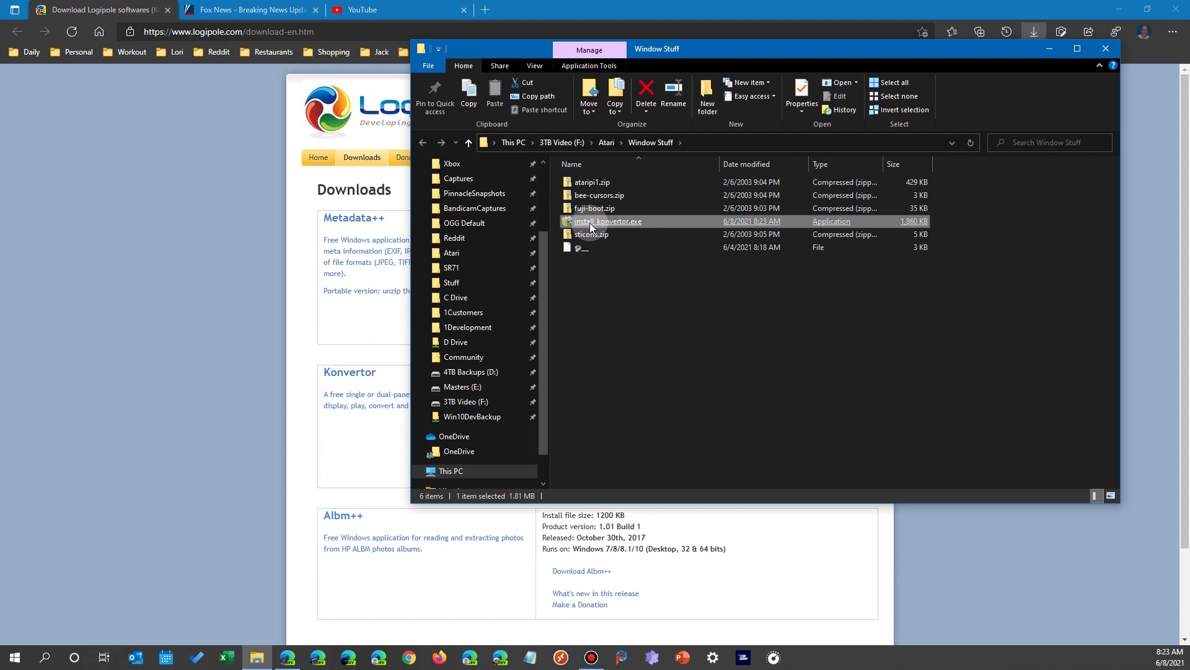
right_click(591, 227)
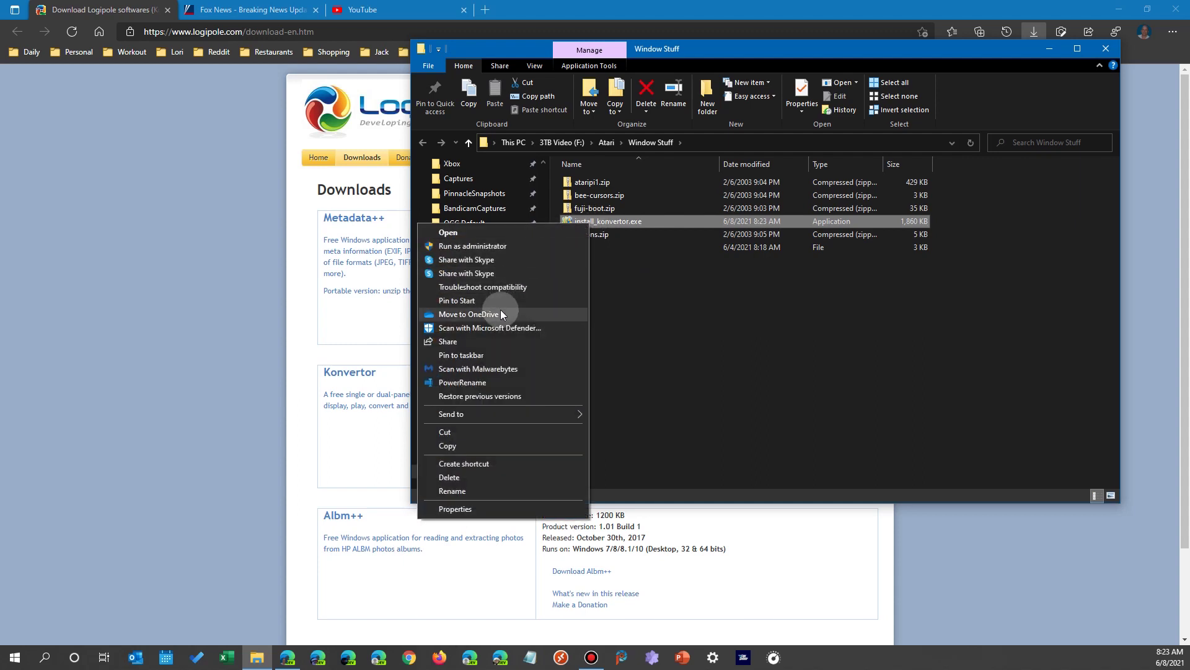
left_click(491, 328)
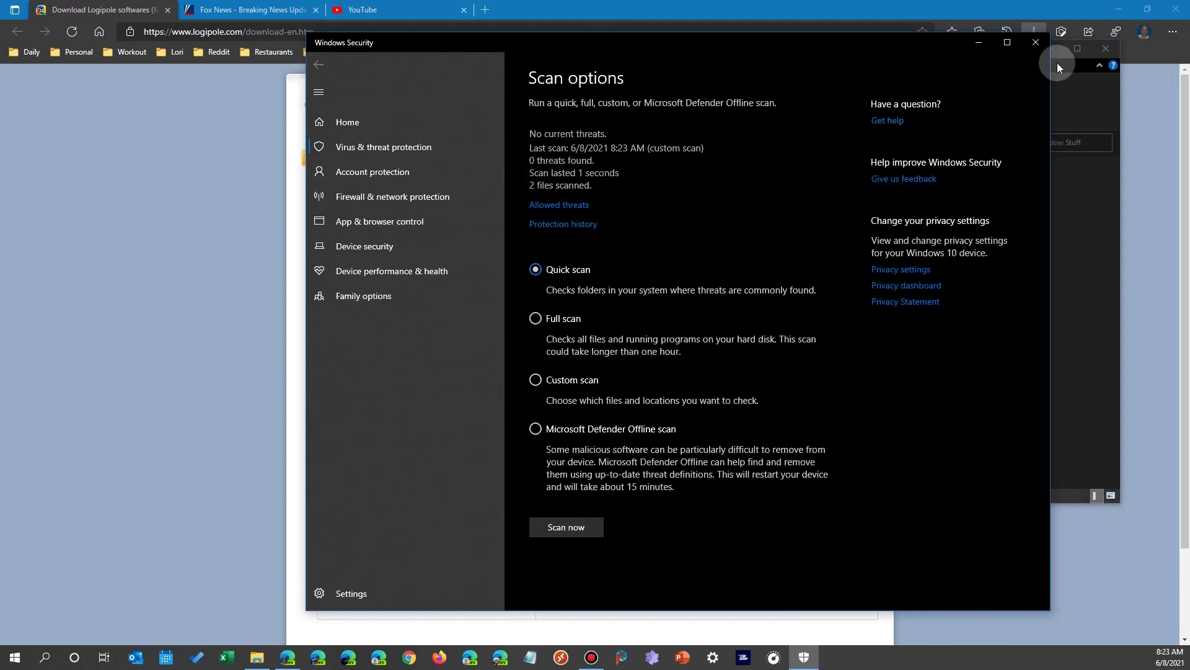
left_click(1035, 42)
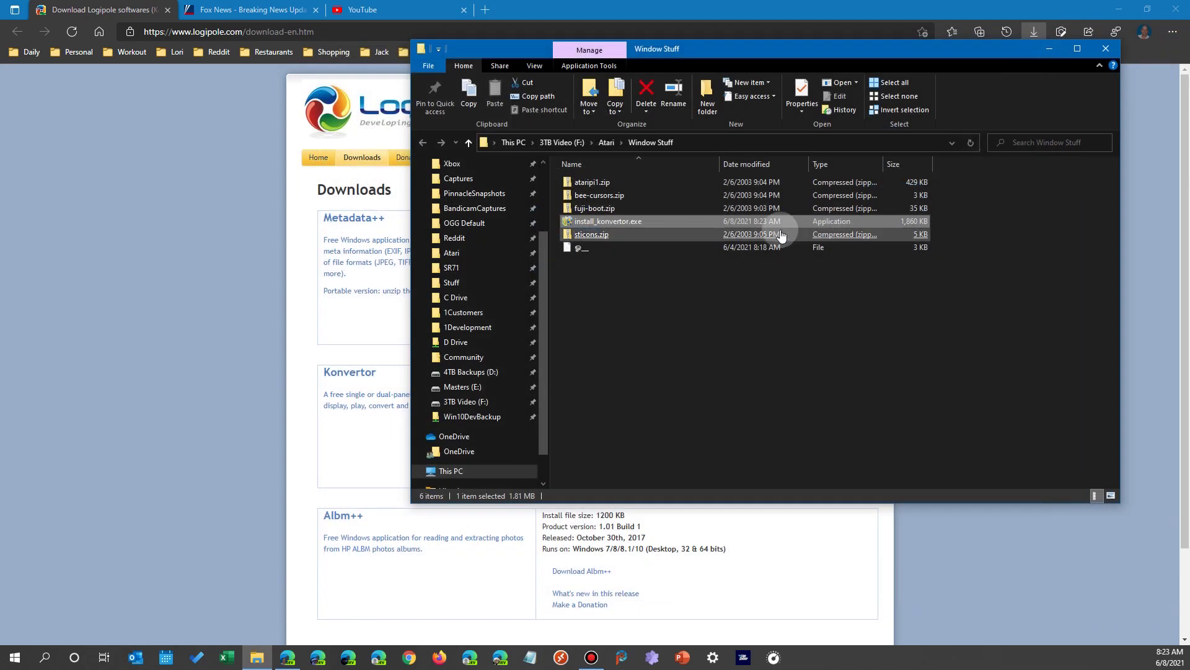
right_click(623, 222)
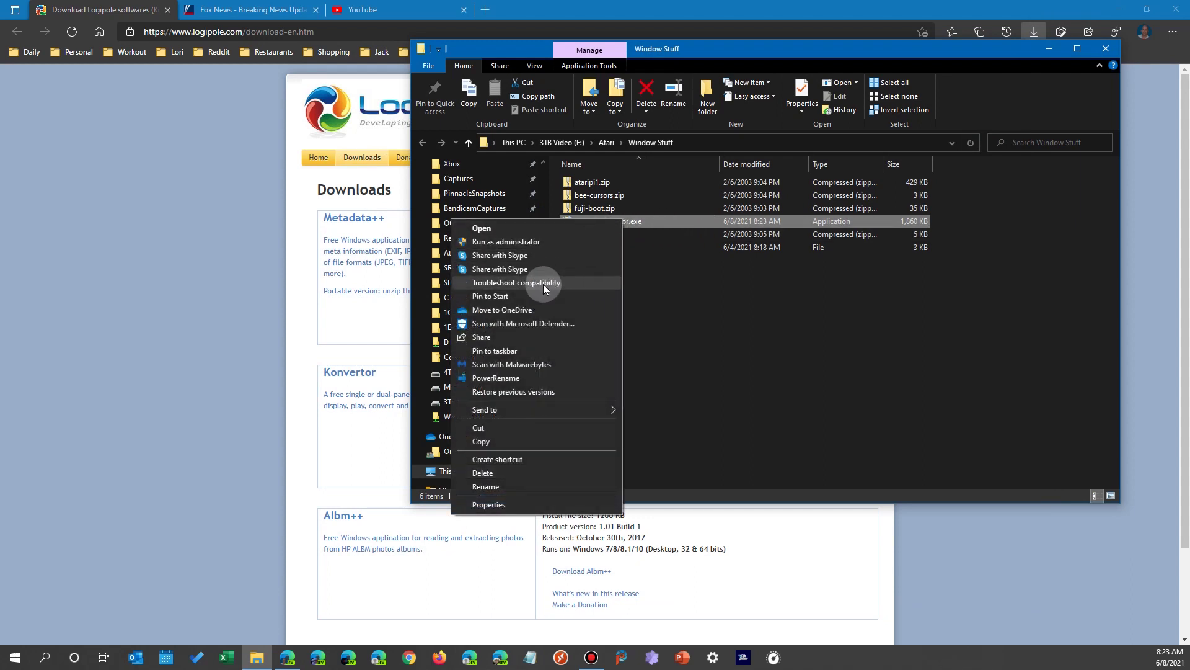
- Scan install_konvertor.exe with Malwarebytes; it reports 0 threats, PUPs or PUMs
left_click(532, 364)
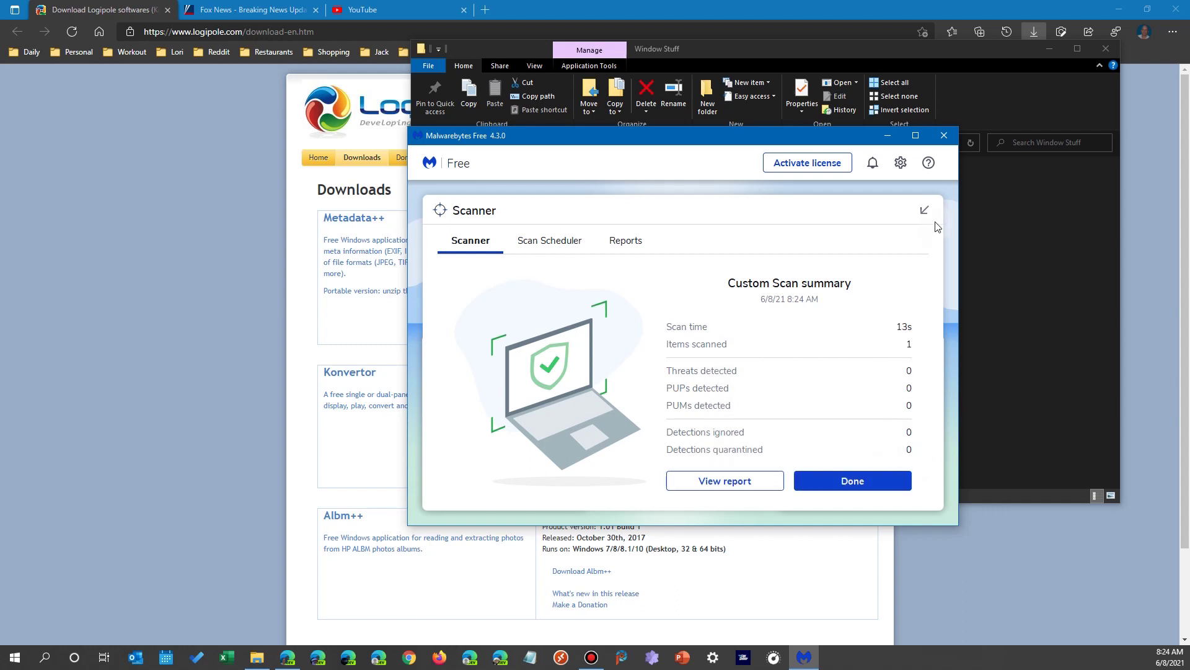
left_click(945, 136)
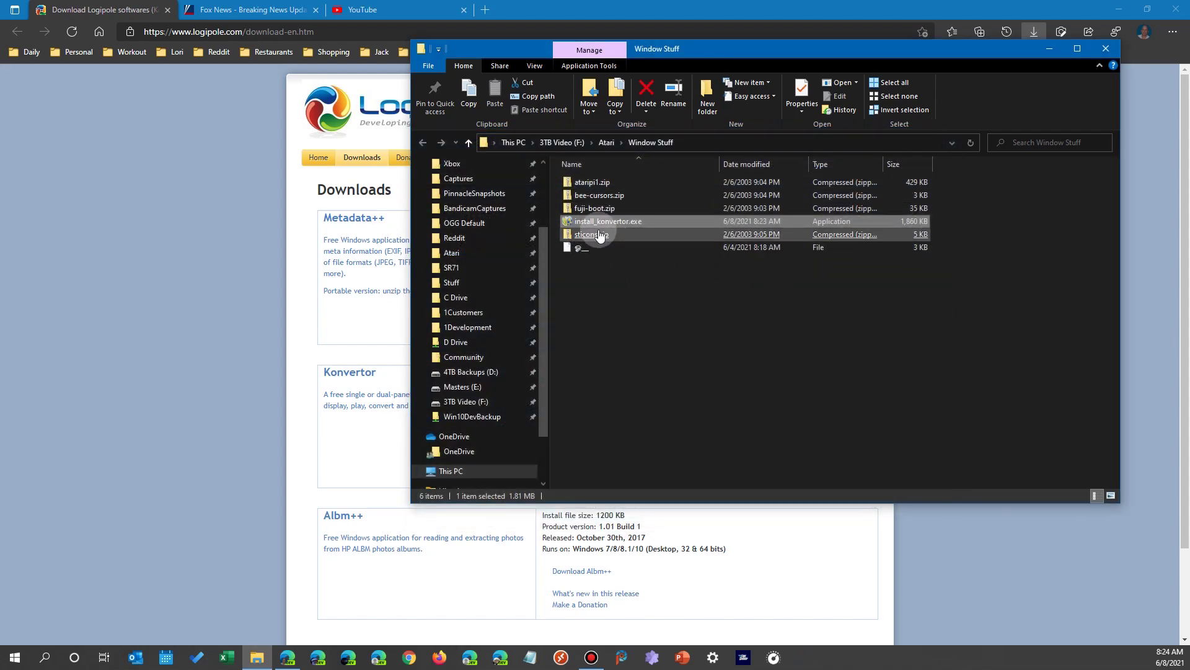
- Launch install_konvertor.exe and minimize Explorer and Edge, leaving the v5.04 setup dialog alone
double_click(618, 228)
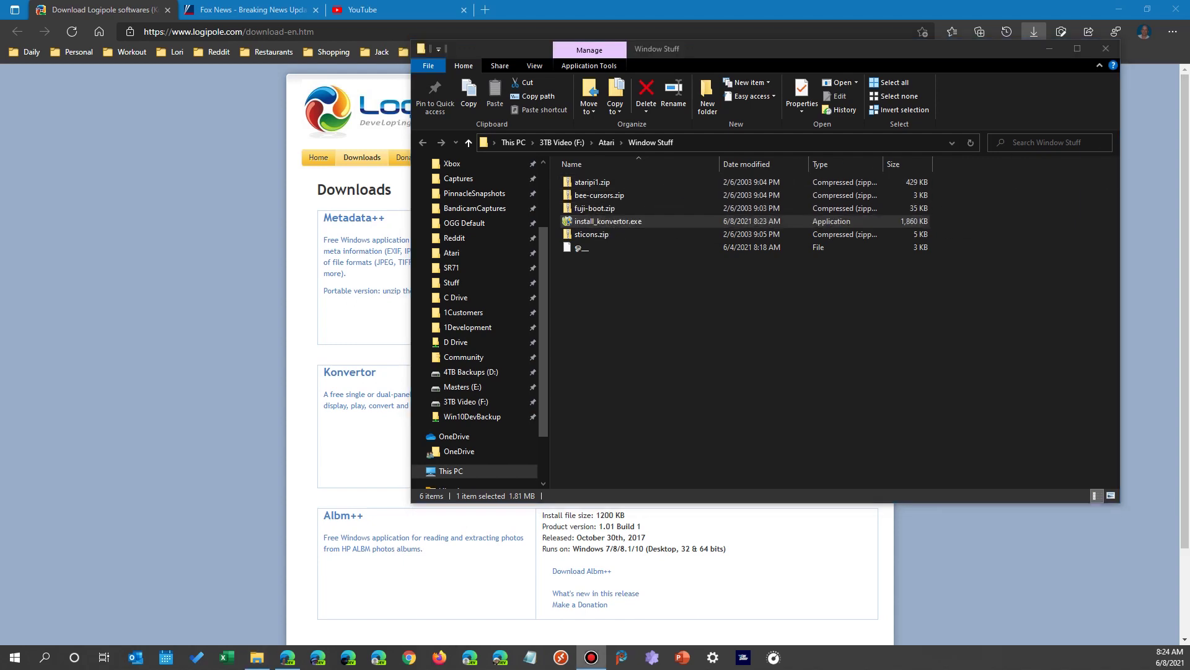
left_click(617, 225)
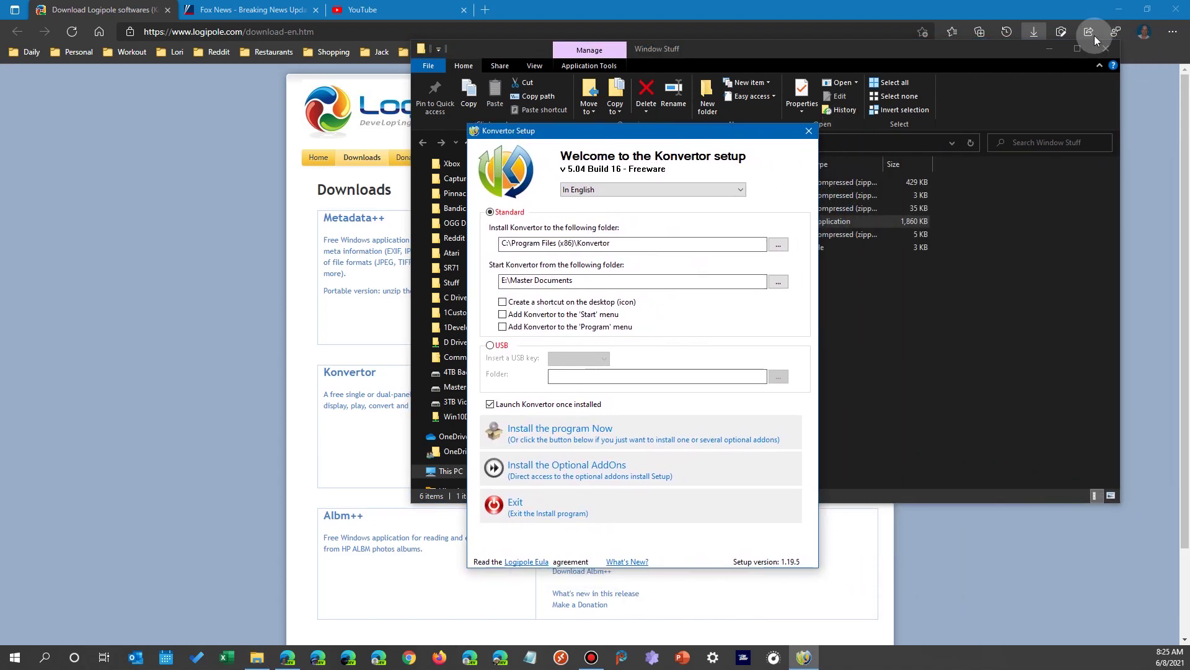
left_click(1049, 55)
left_click(1119, 9)
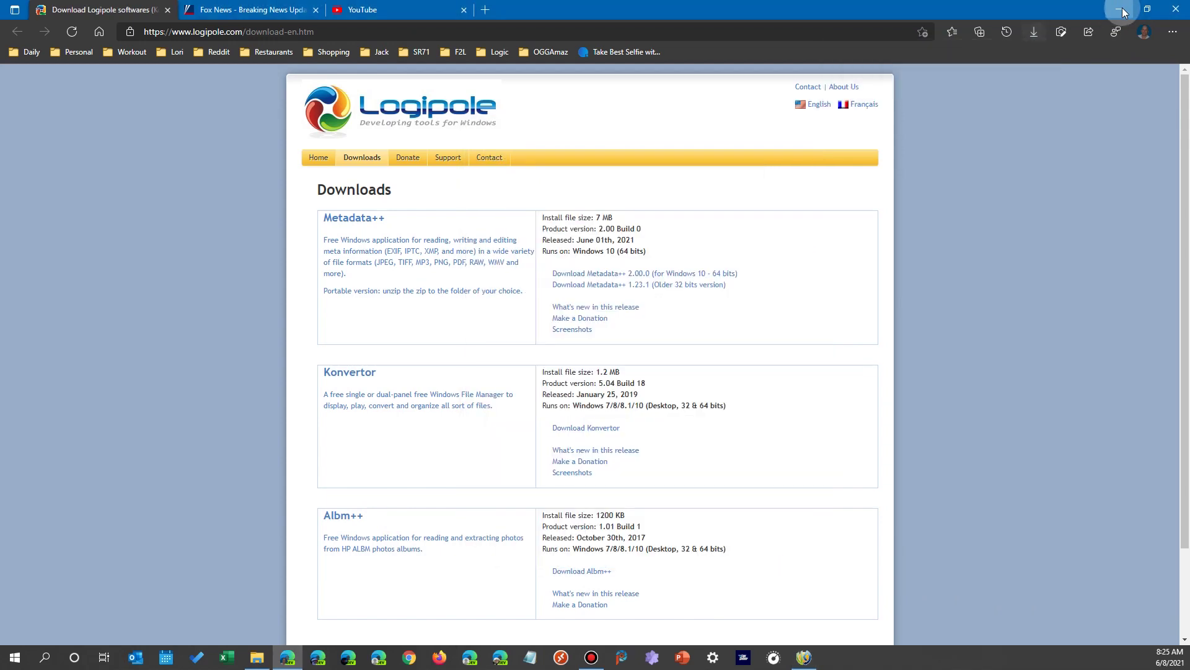
left_click(1119, 10)
left_click_drag(679, 128, 630, 99)
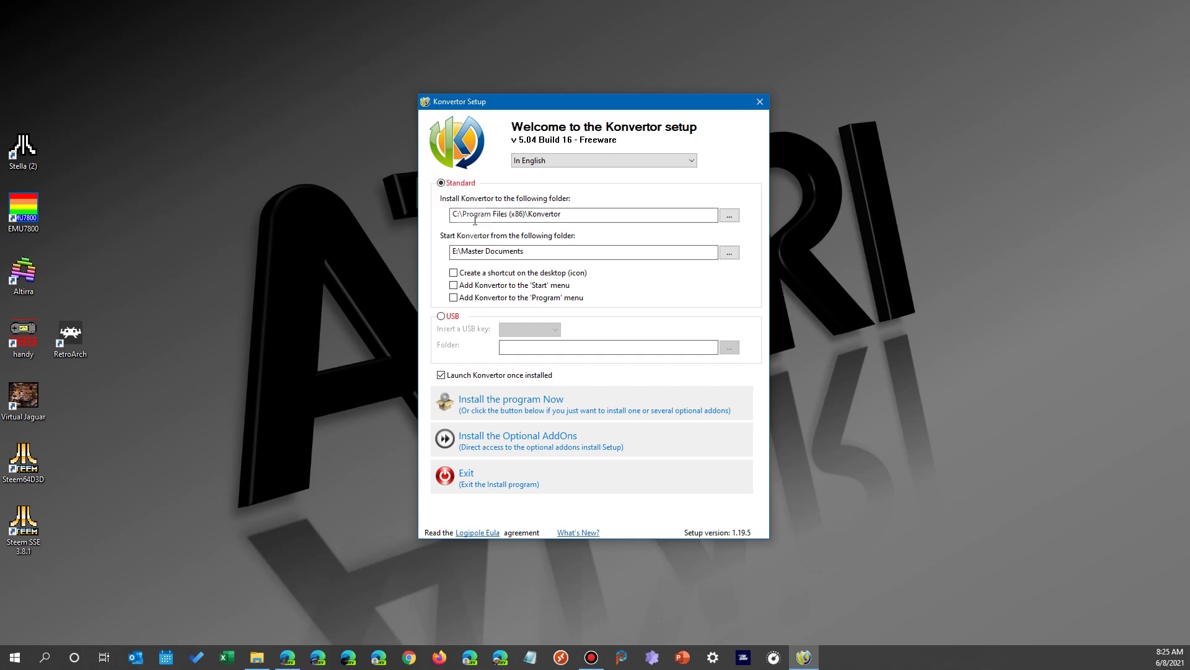
left_click_drag(508, 214, 589, 215)
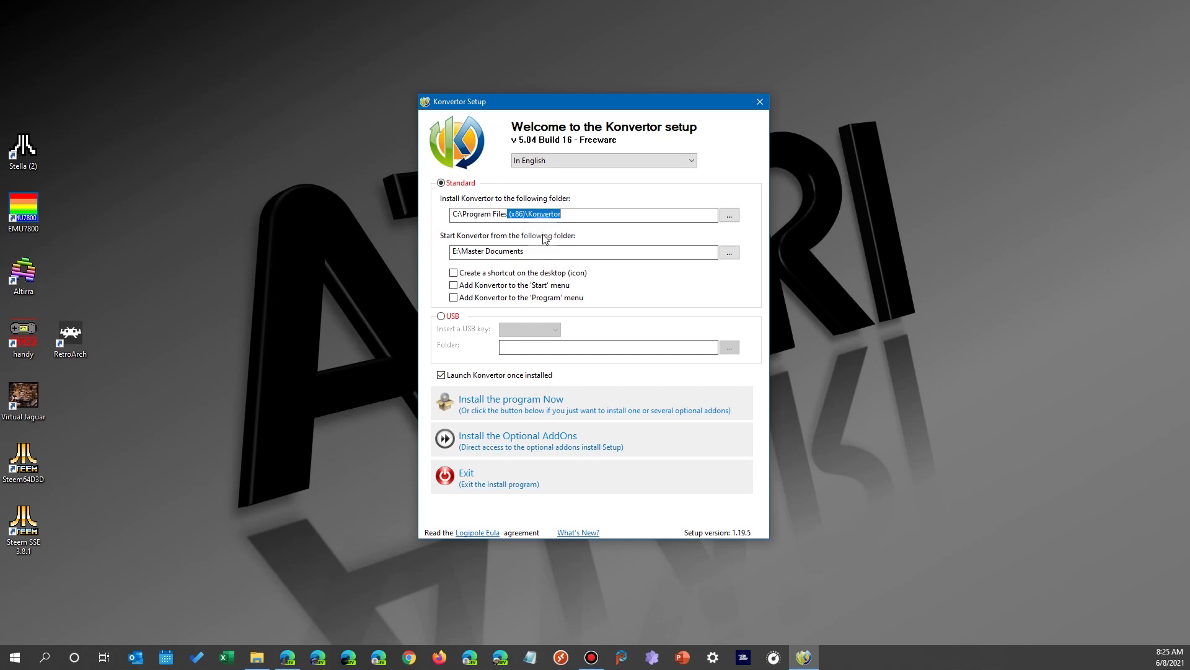
left_click(532, 249)
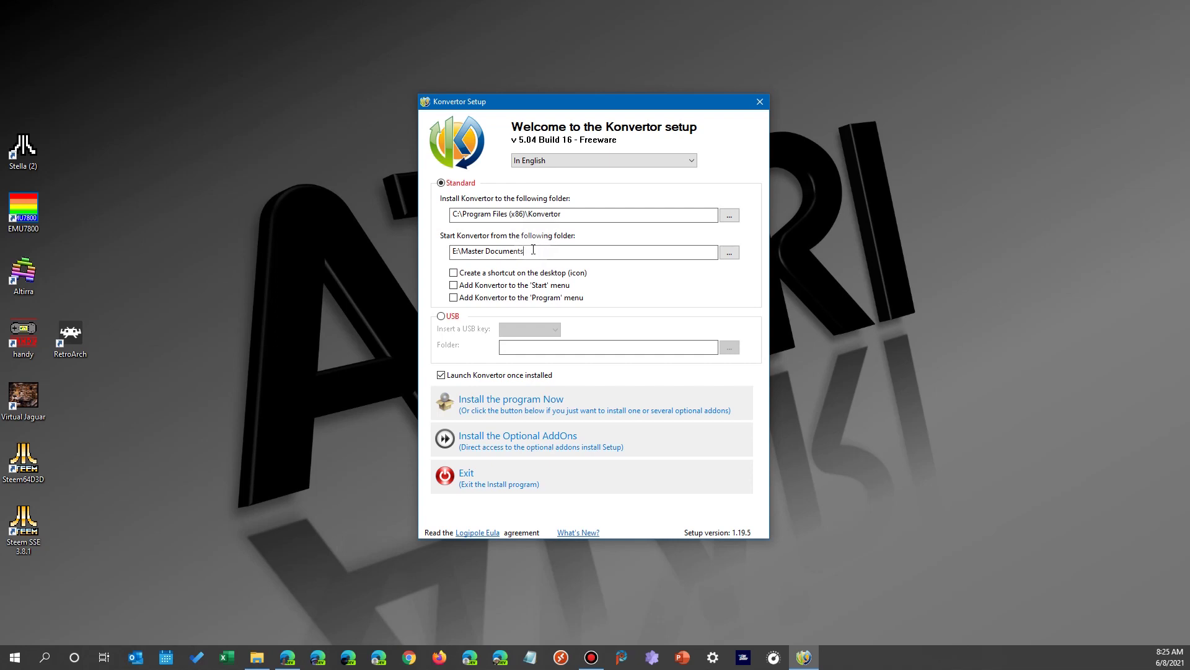
- Browse to 3TB Video (F:) > Atari > Window Stuff and confirm it as Konvertor's start folder
left_click(729, 254)
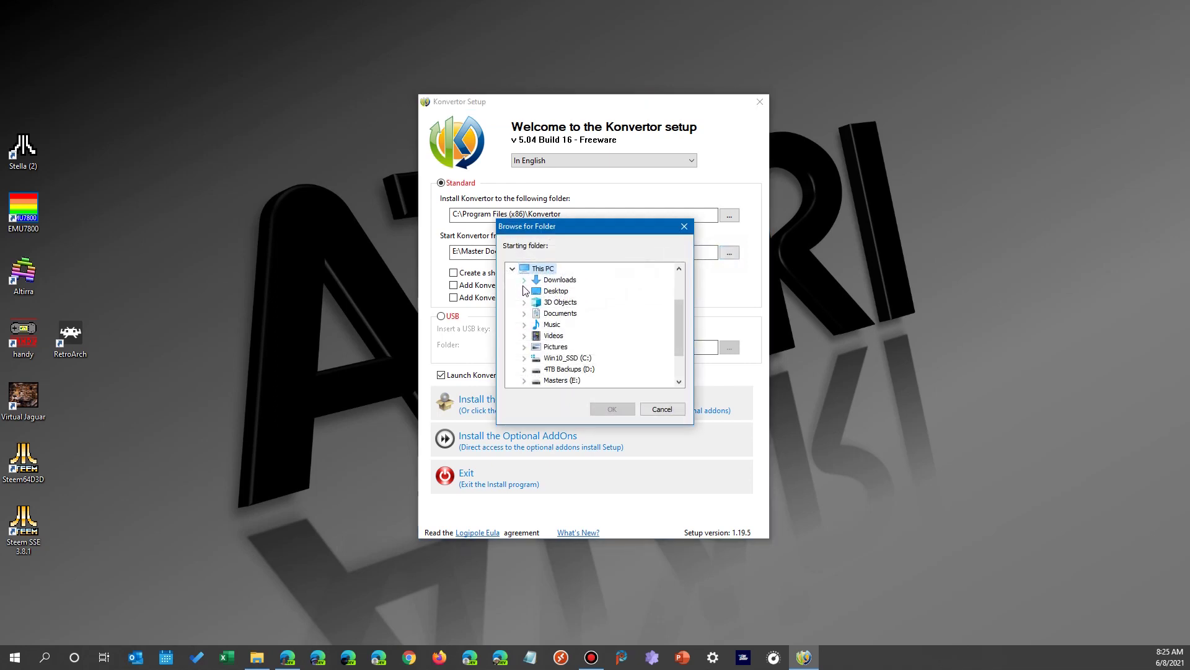
scroll(535, 378, "down", 2)
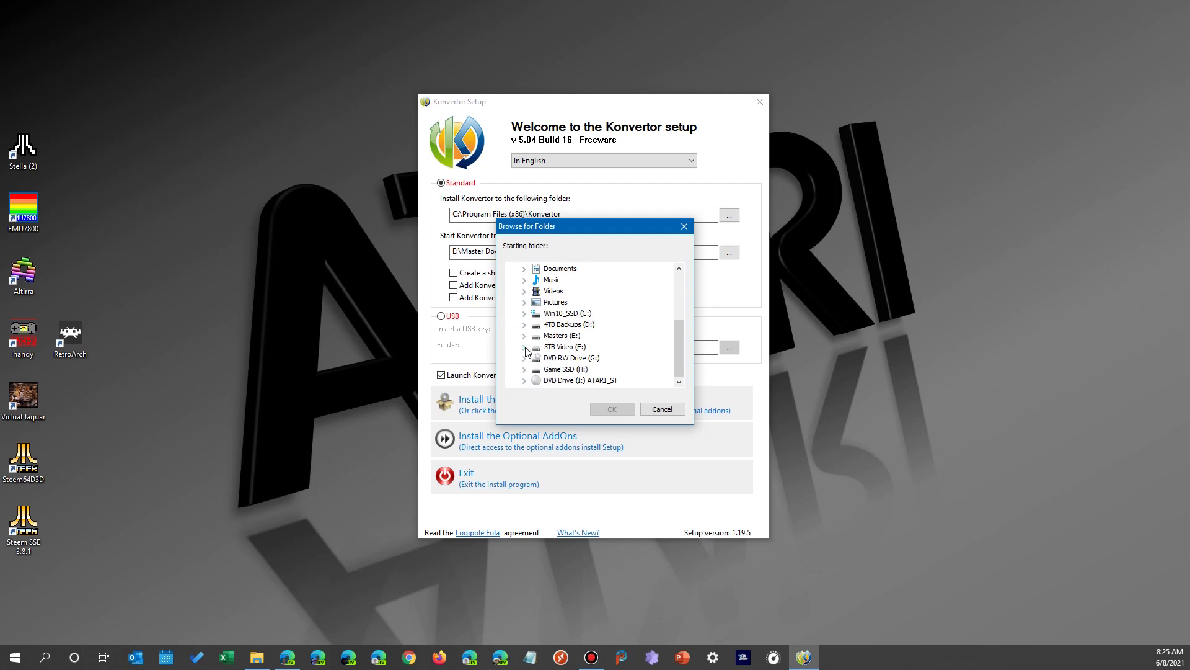
left_click(524, 347)
left_click(561, 303)
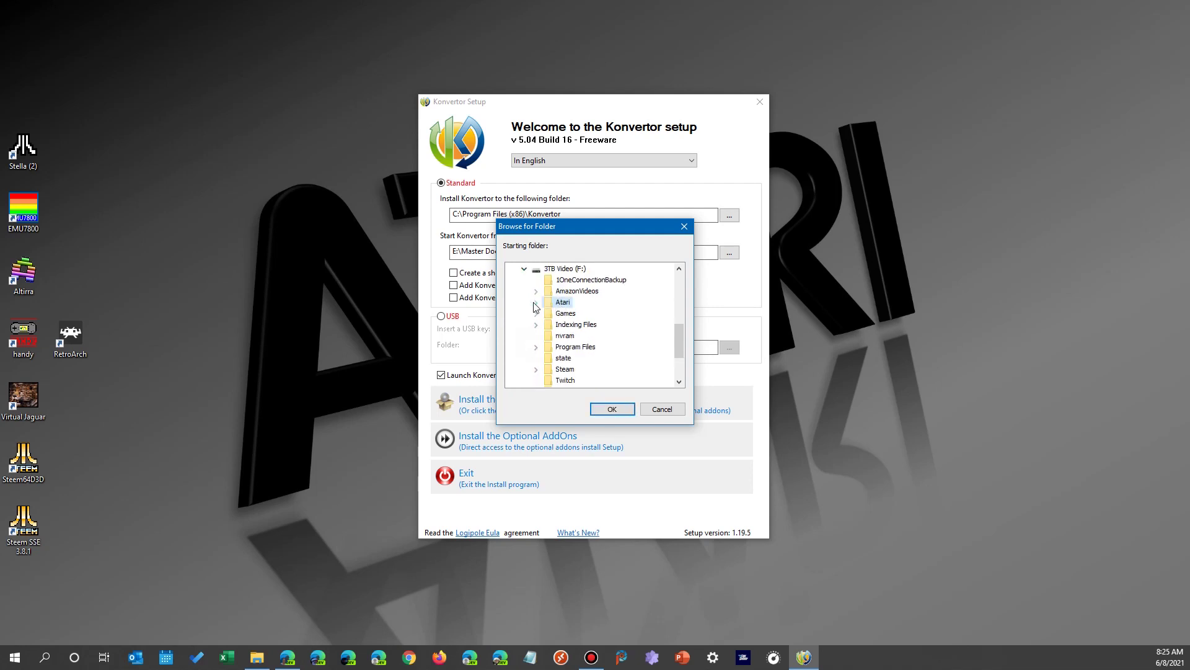
left_click(535, 304)
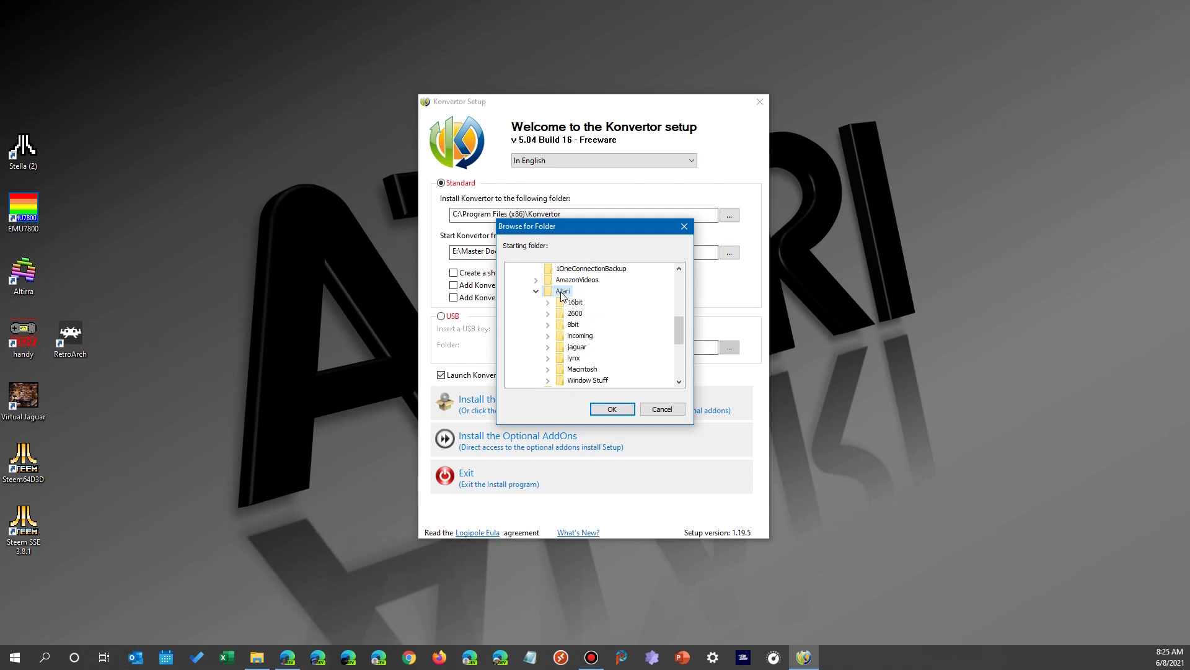
left_click_drag(679, 334, 679, 340)
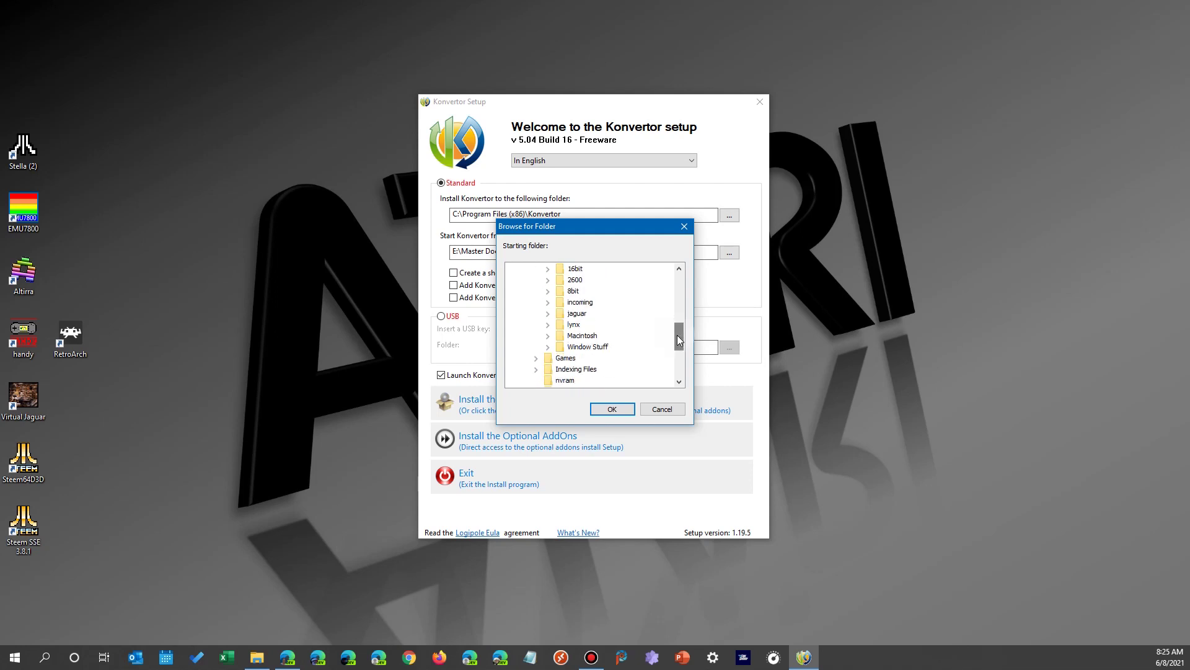
left_click(599, 347)
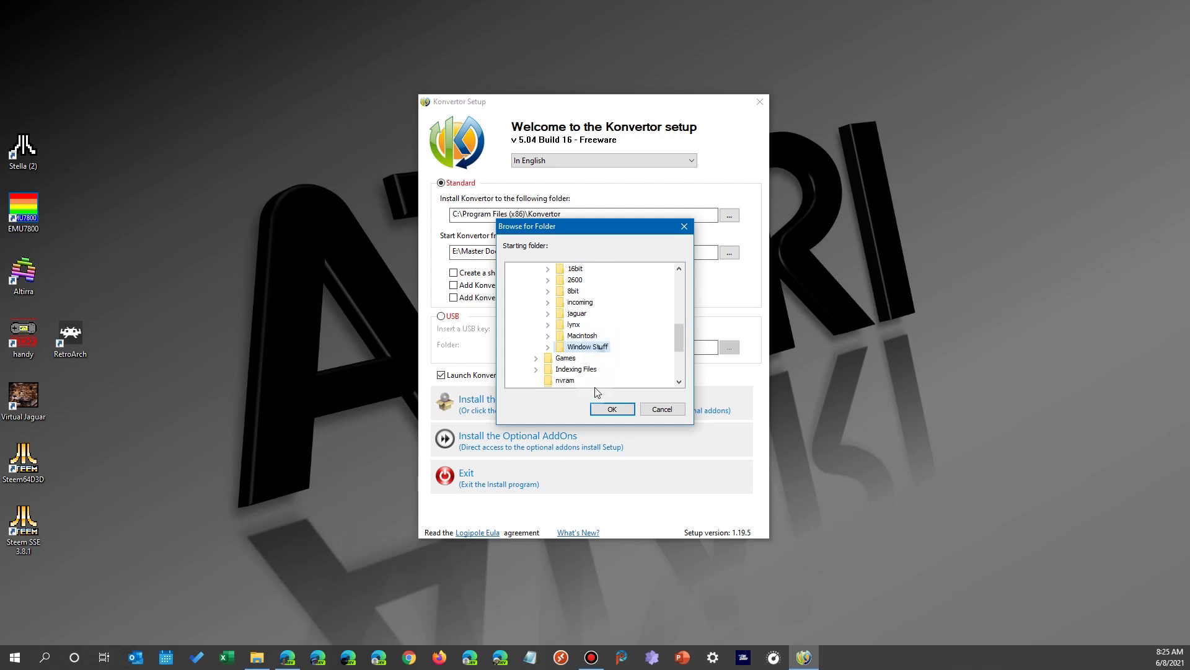
left_click(612, 410)
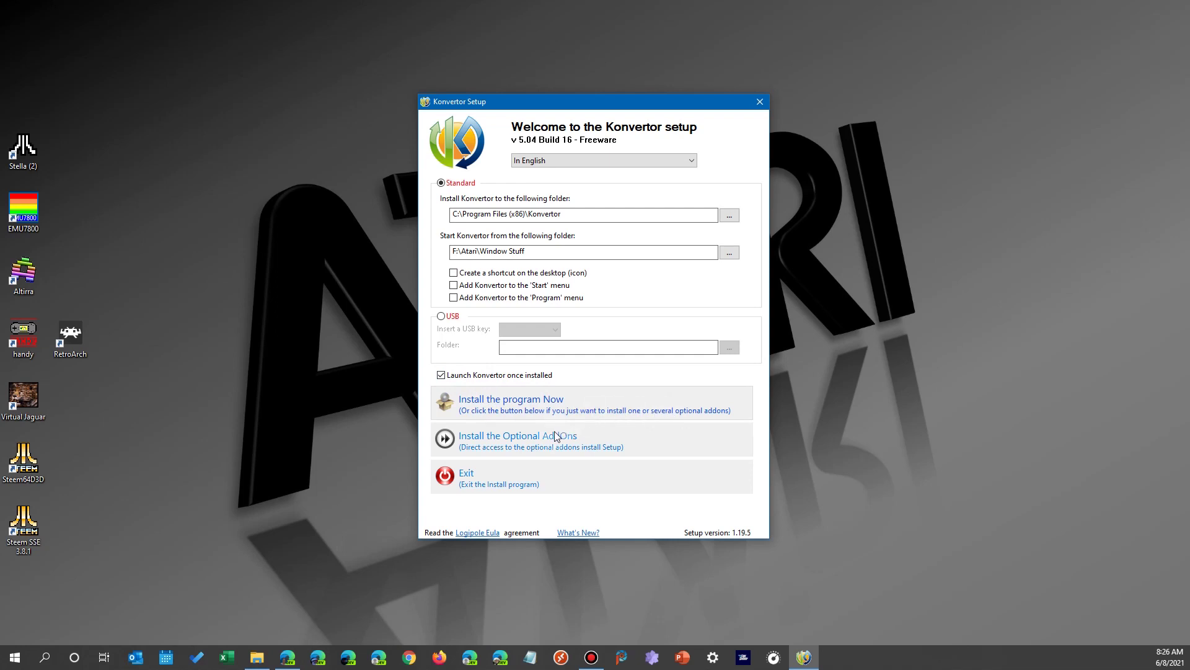
- Scroll through the Optional AddOns list, go back, and choose Install the program Now
left_click(520, 439)
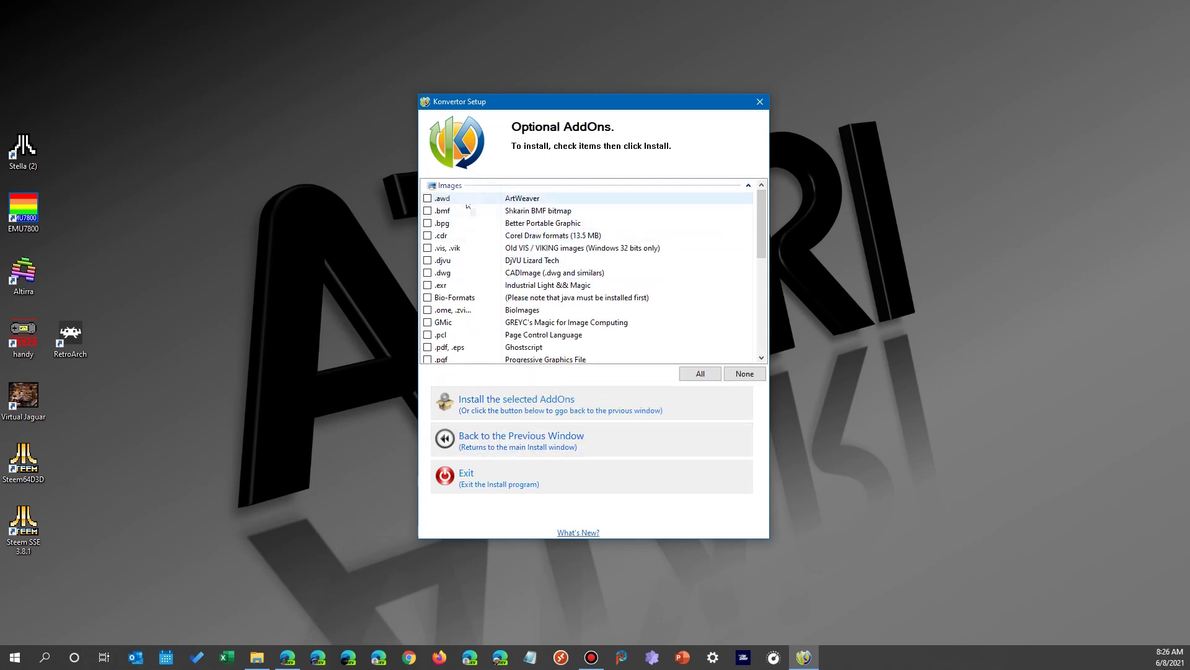
scroll(486, 259, "down", 6)
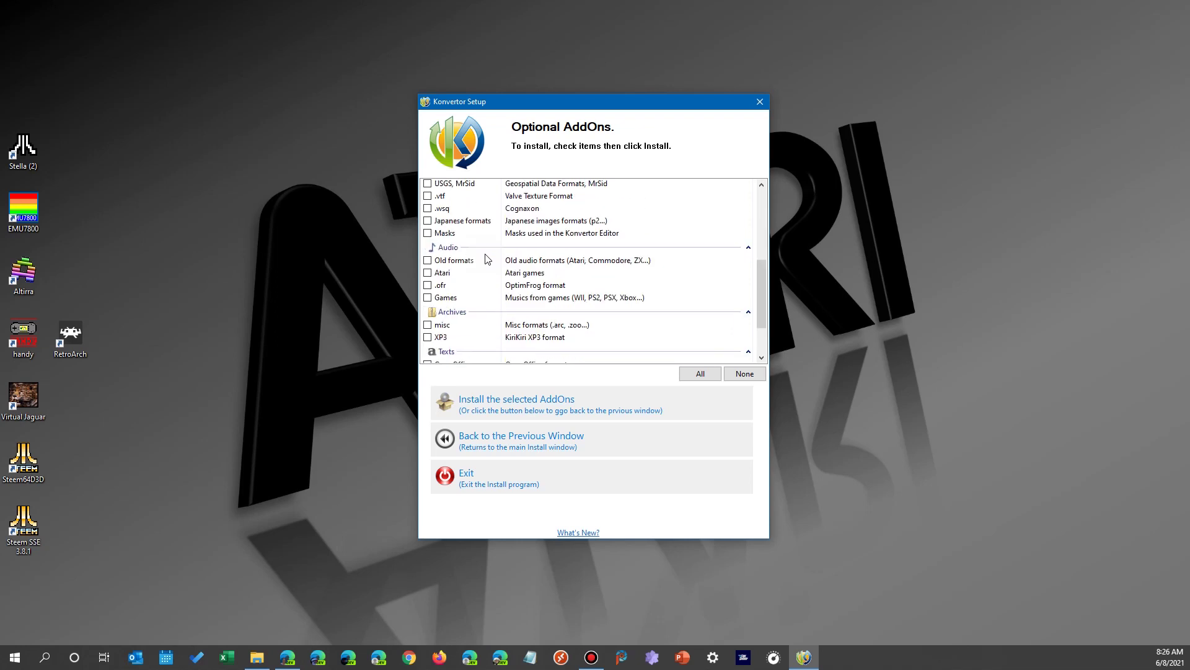
scroll(487, 259, "down", 2)
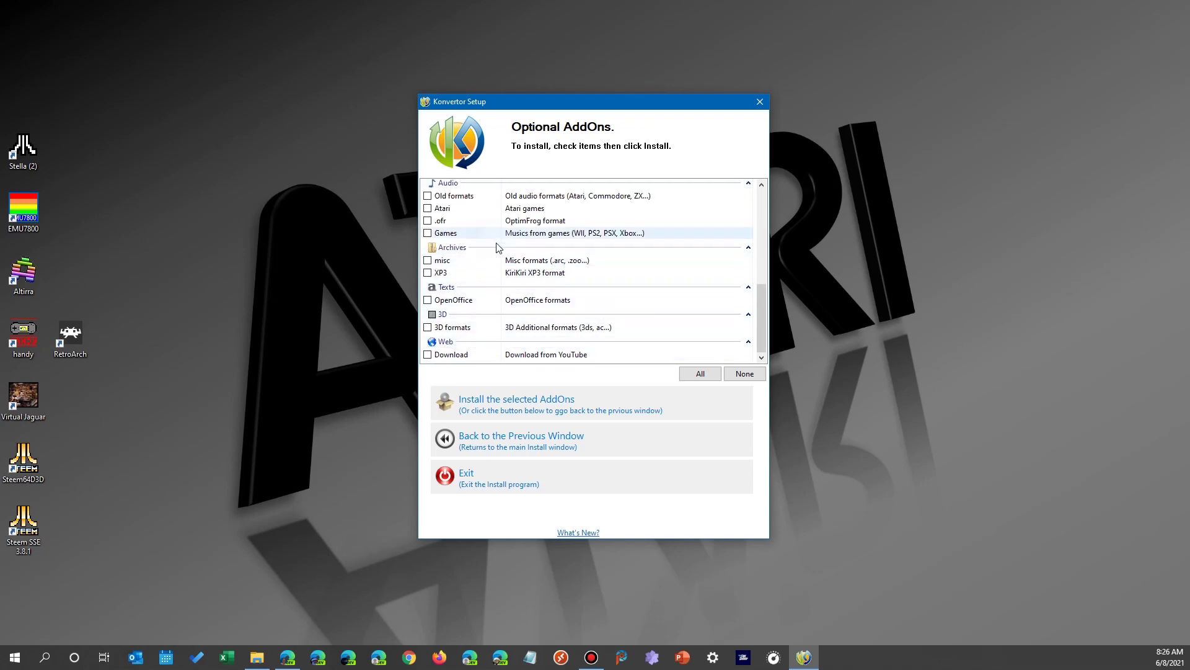
scroll(499, 248, "up", 3)
scroll(499, 250, "up", 3)
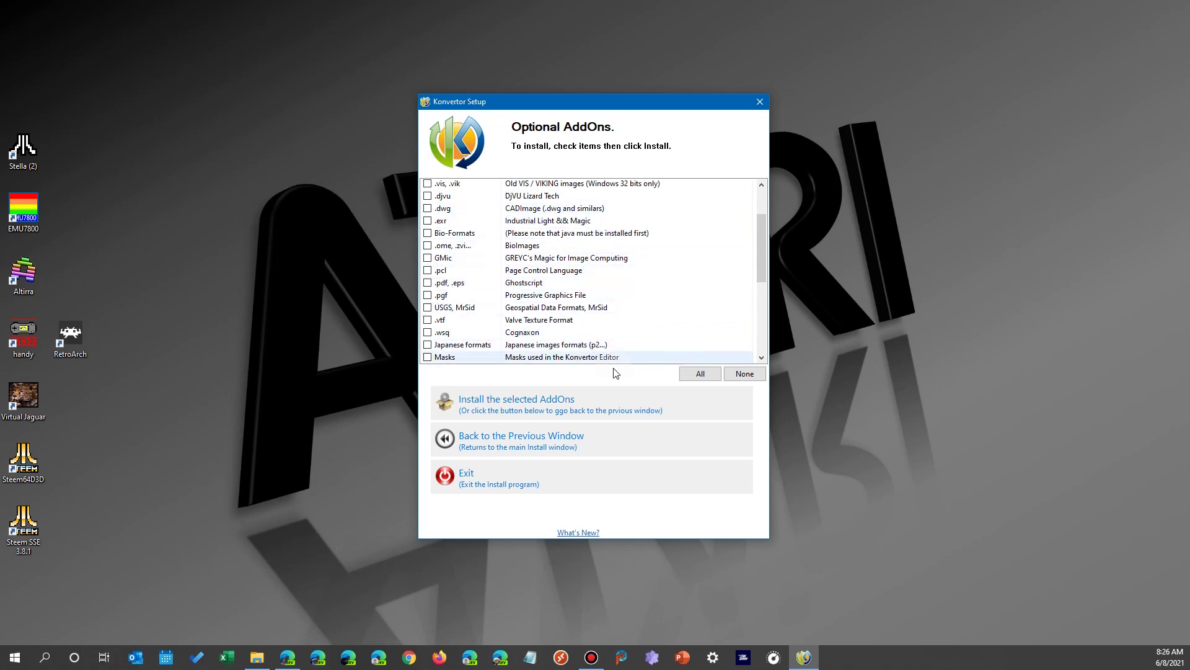
left_click(507, 442)
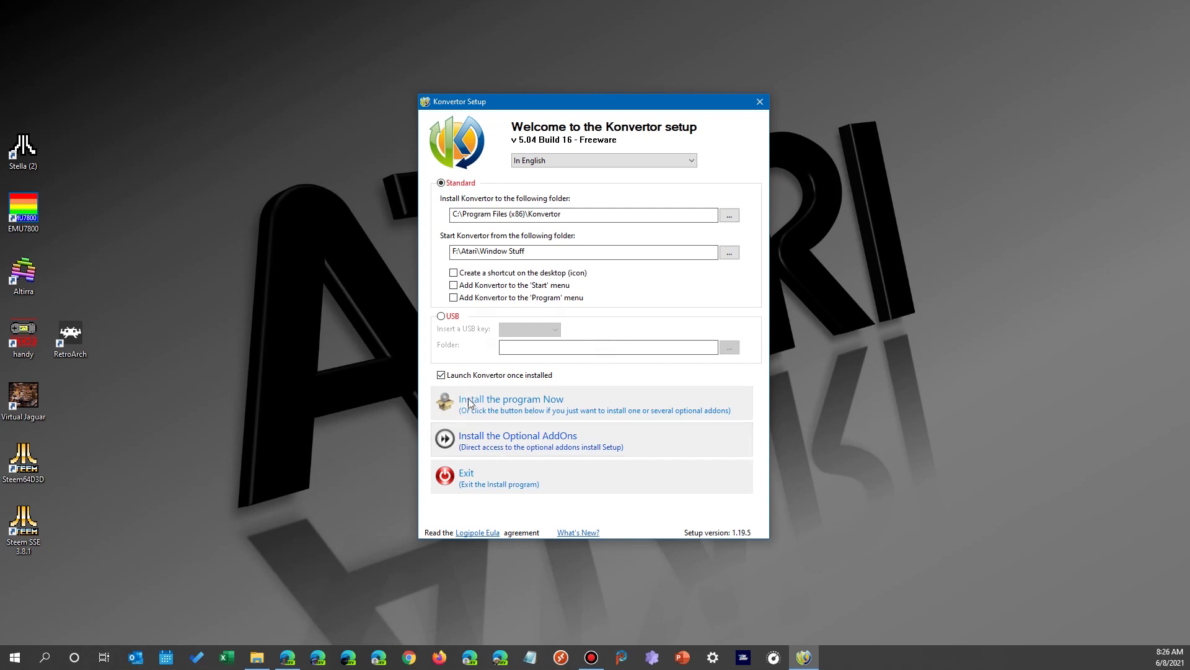
left_click(514, 404)
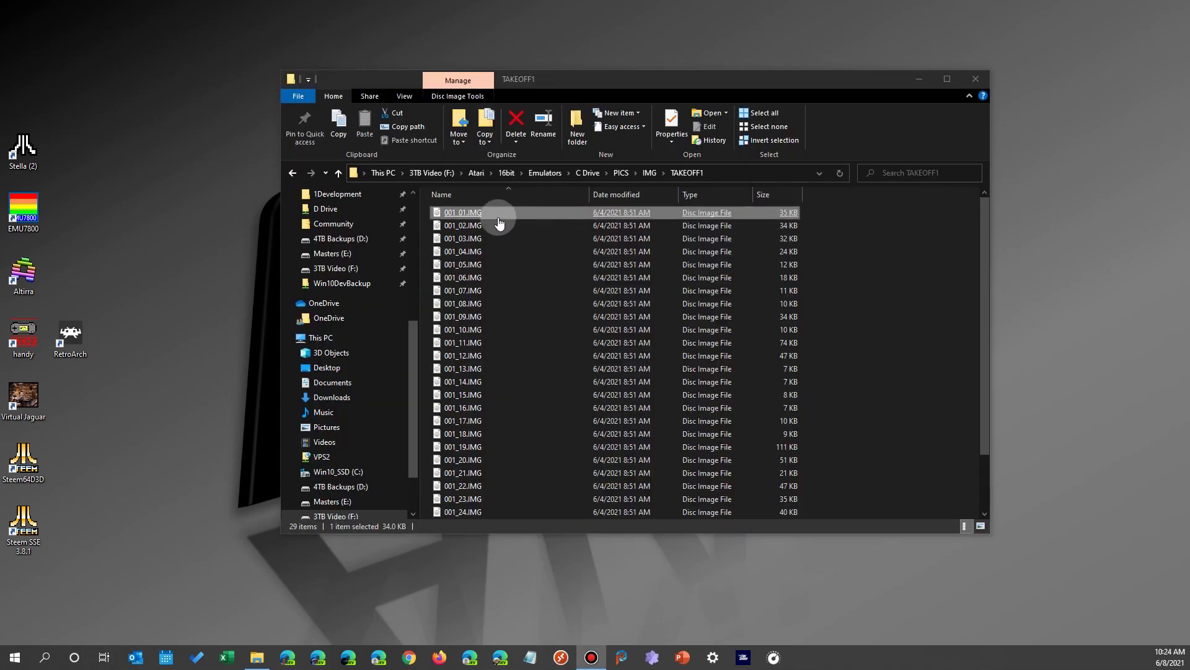
left_click(473, 214)
right_click(471, 214)
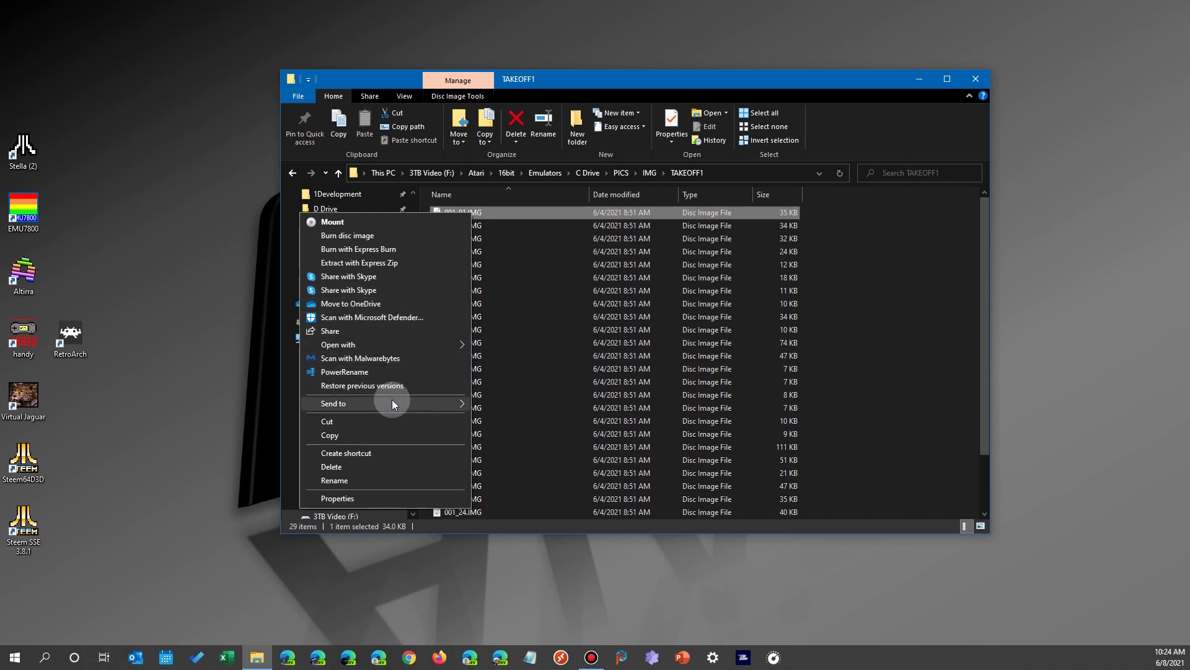
mouse_move(388, 410)
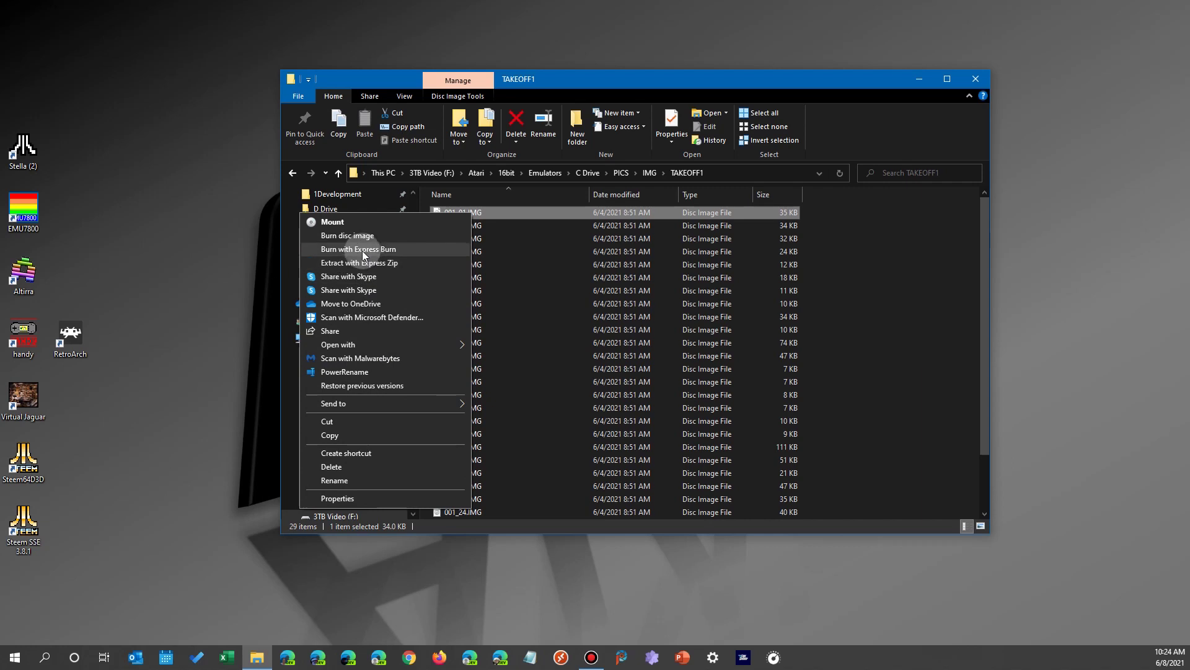
left_click(868, 239)
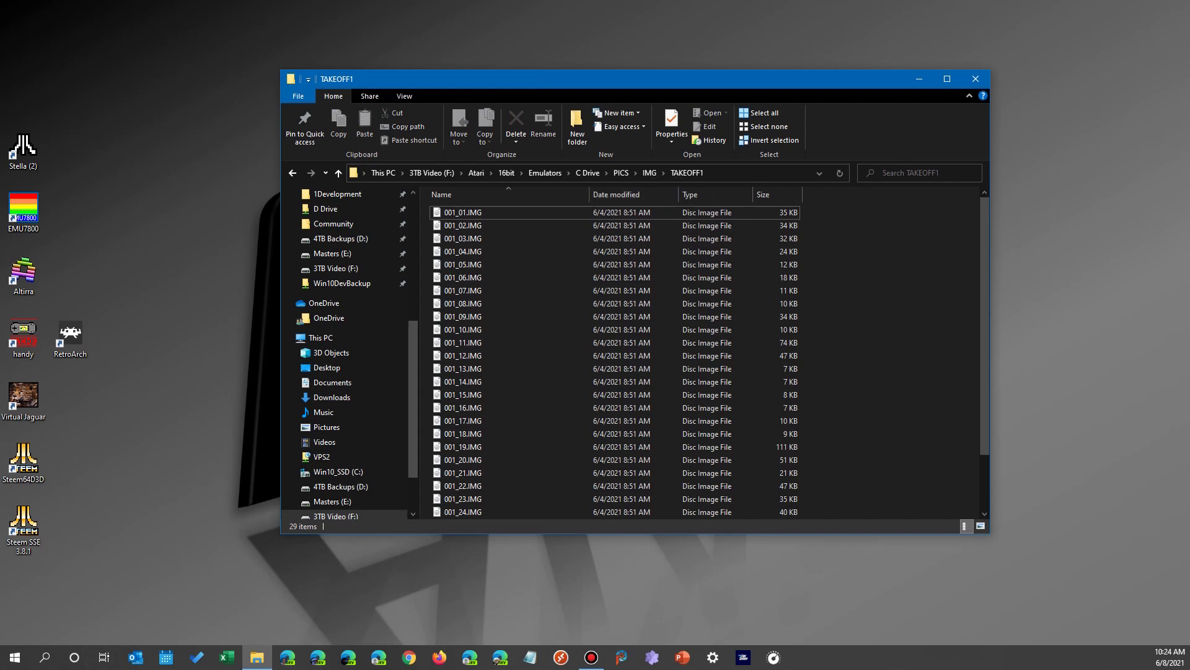
left_click(1068, 186)
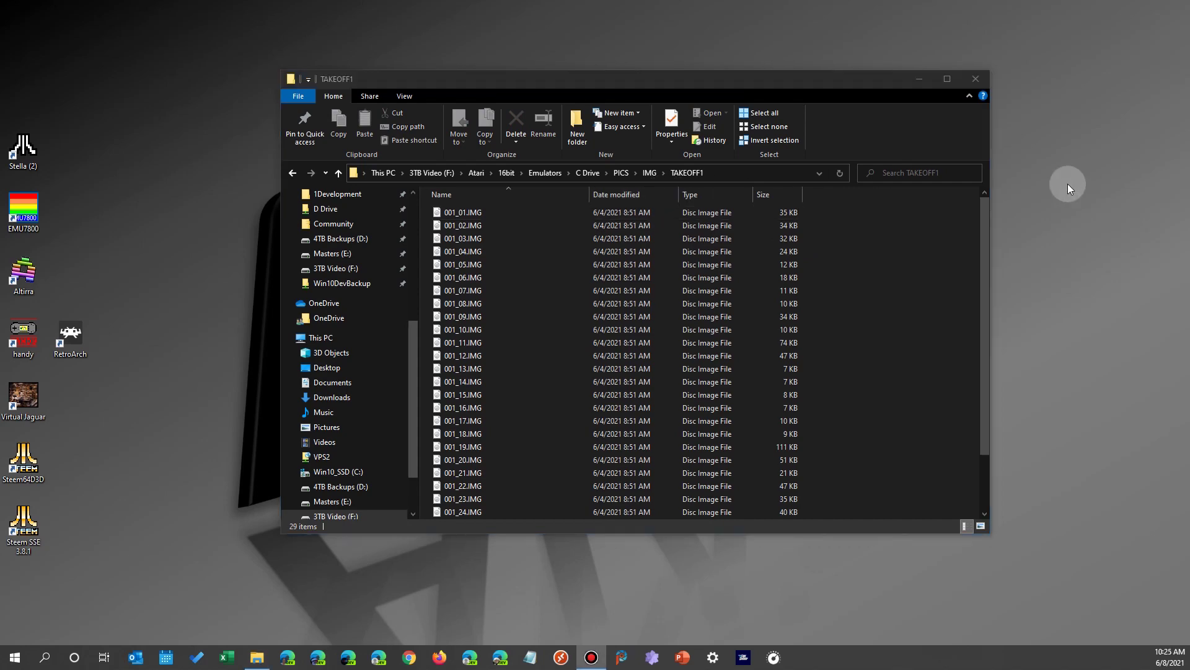
key("ctrl+shift+Escape")
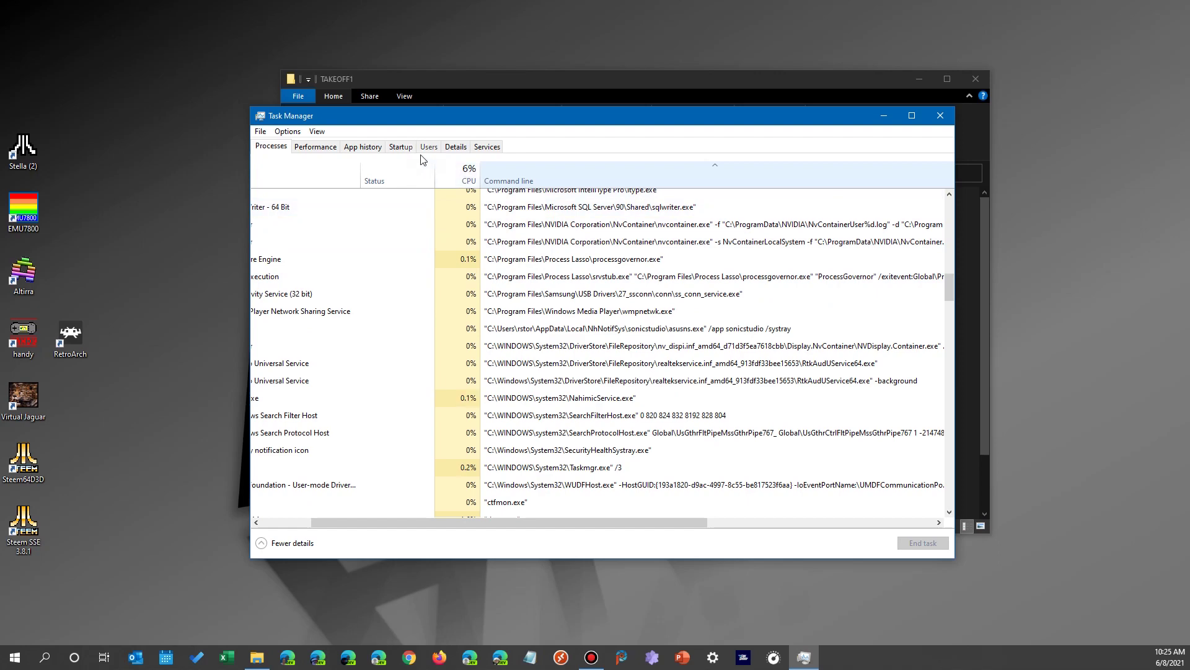
- Switch Task Manager to the Startup tab and scroll through the startup programs
left_click(401, 146)
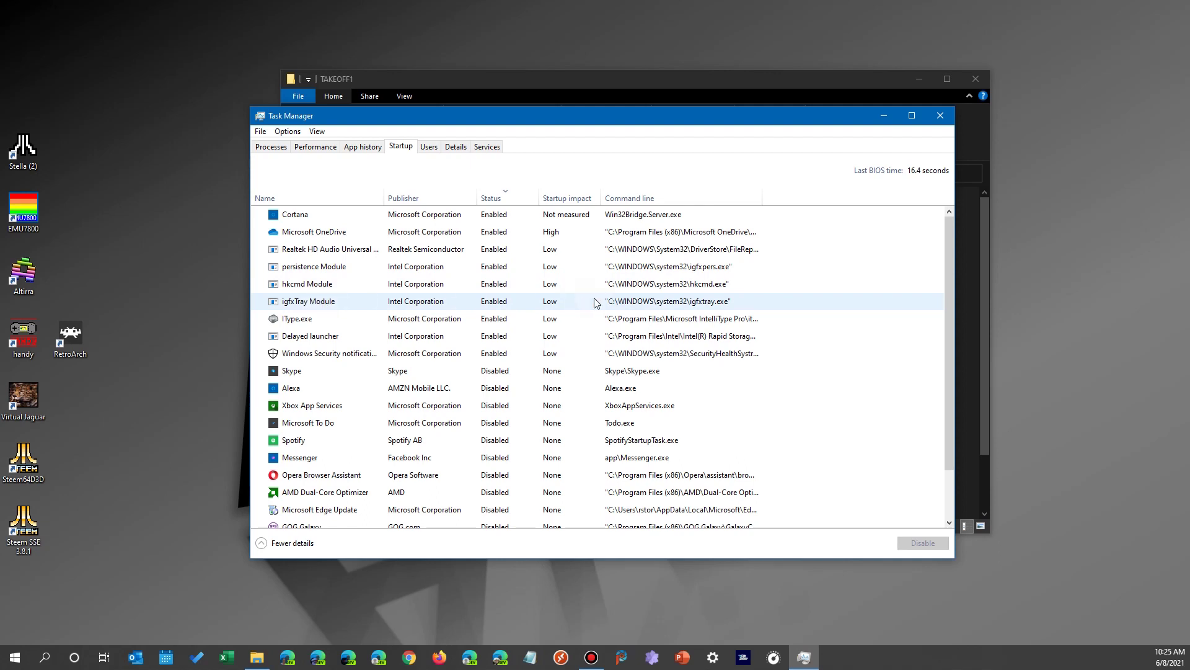
scroll(576, 319, "down", 1)
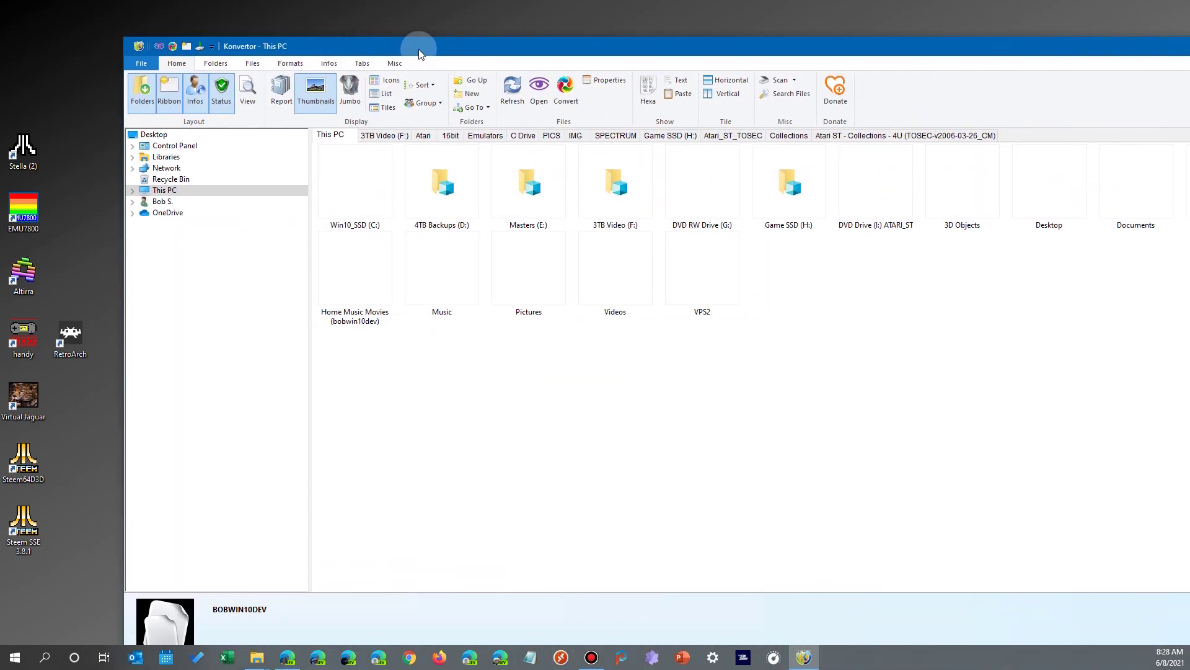
- Maximize the Konvertor window and select the Game SSD (H:) drive under This PC
double_click(484, 54)
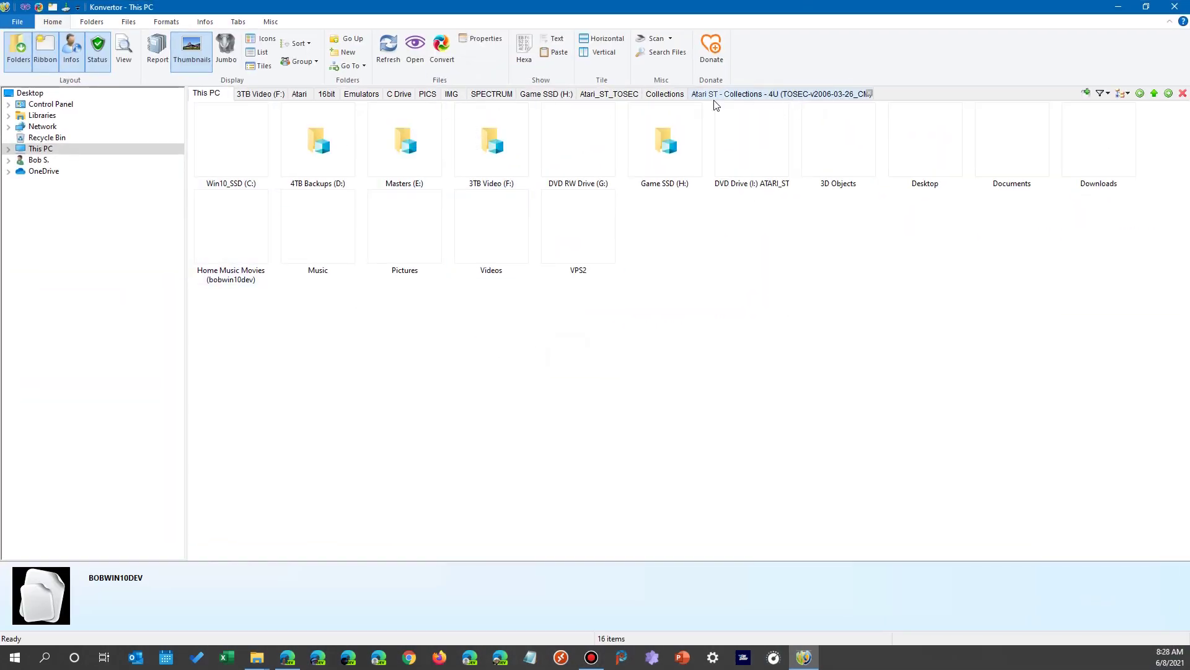
left_click(645, 180)
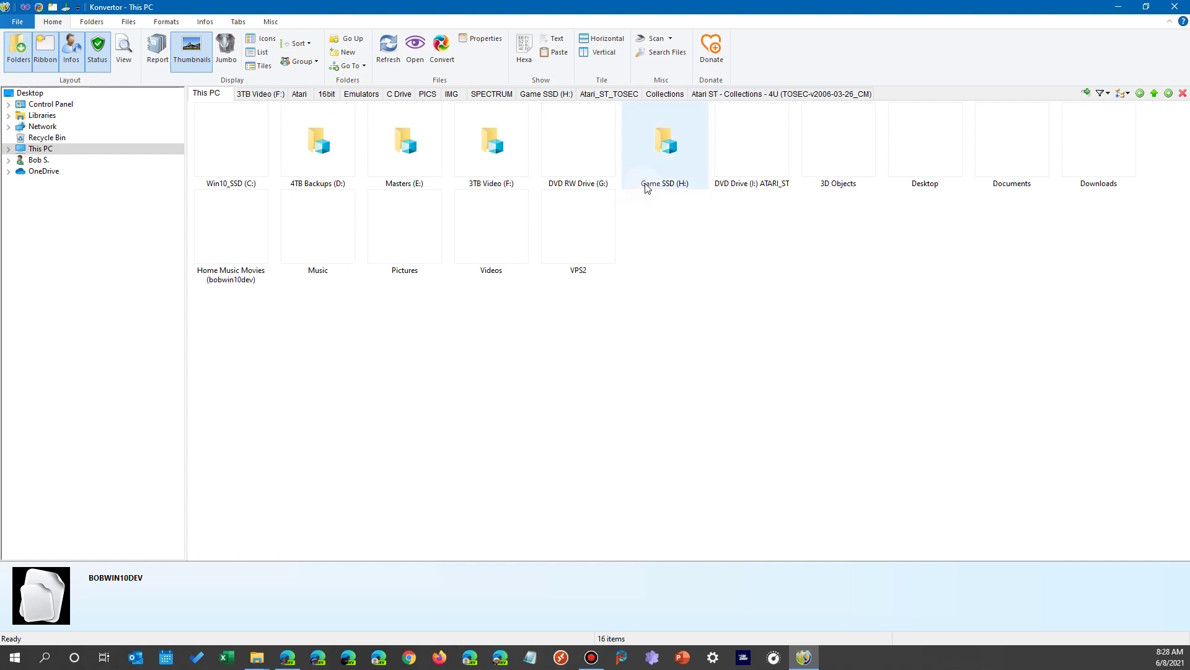
mouse_move(668, 186)
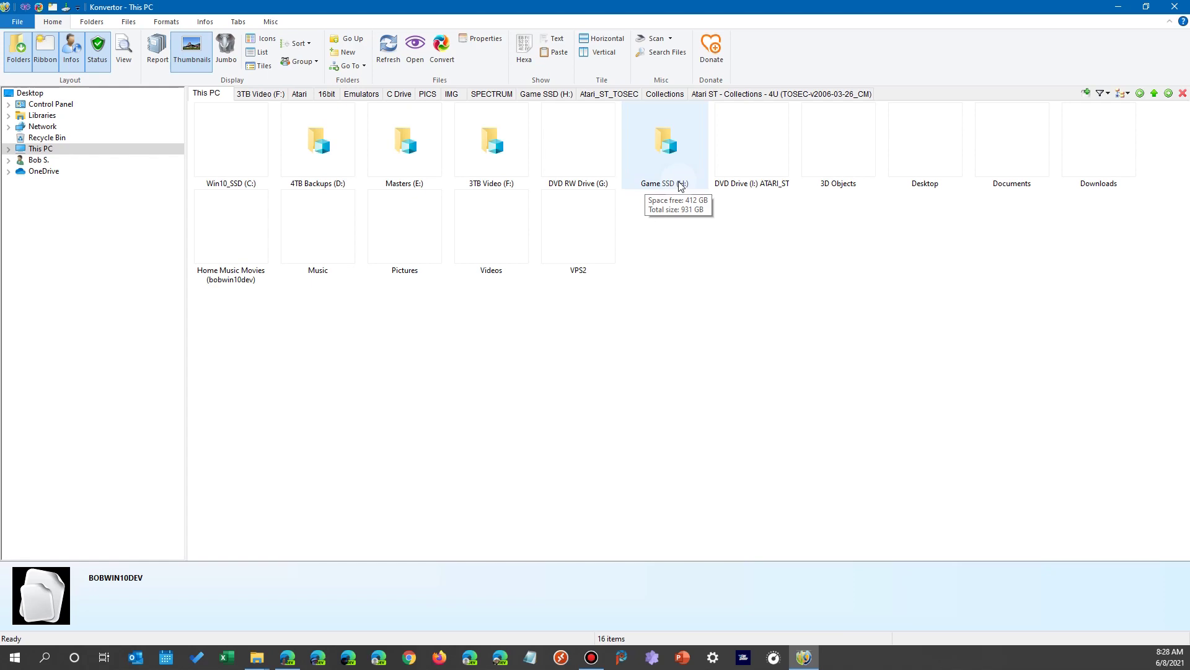
mouse_move(507, 185)
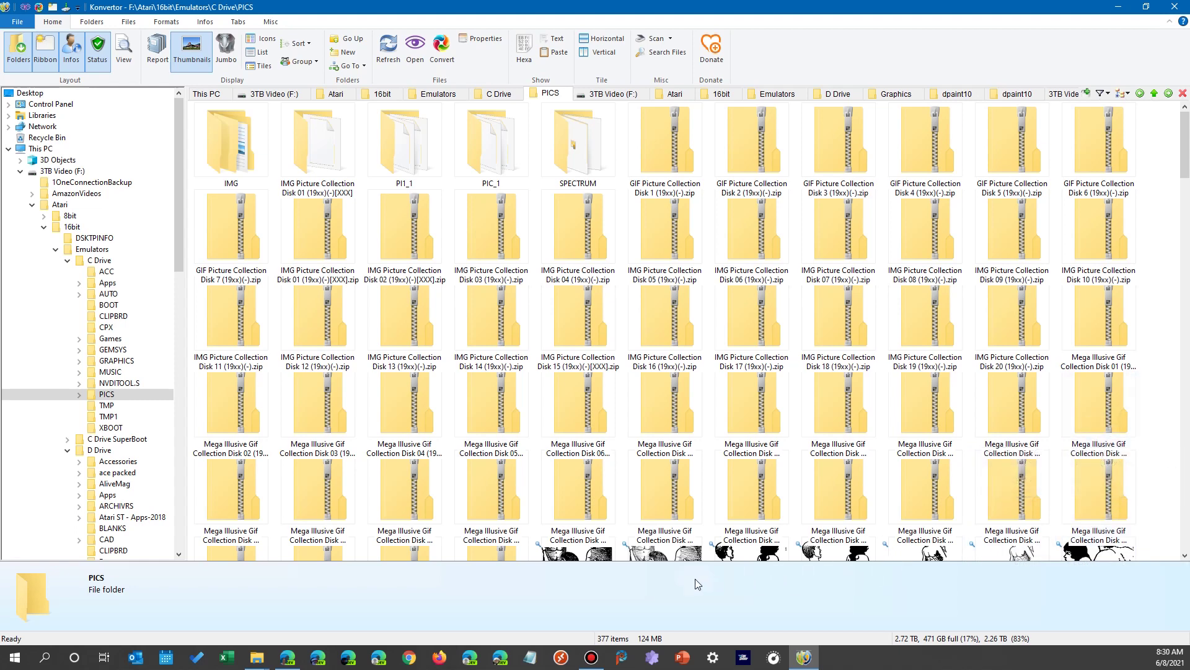
- Open the PIC_1 folder, view SOIR_A.PIC full-screen at 640 x 400, then close it
mouse_move(495, 164)
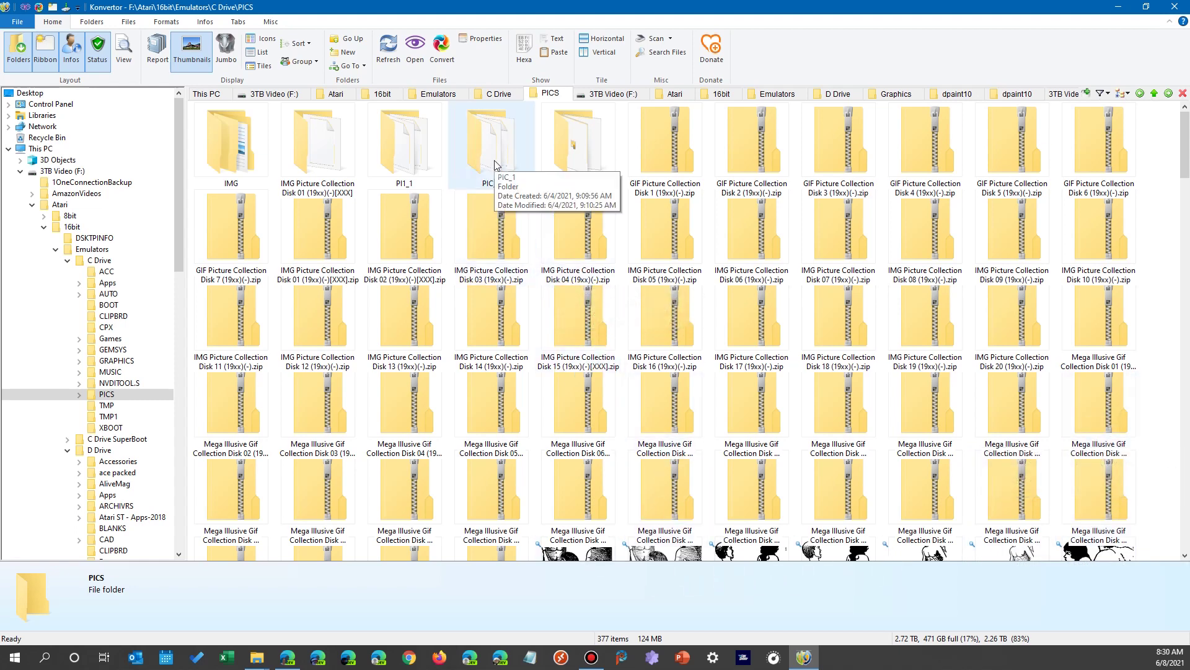
double_click(495, 165)
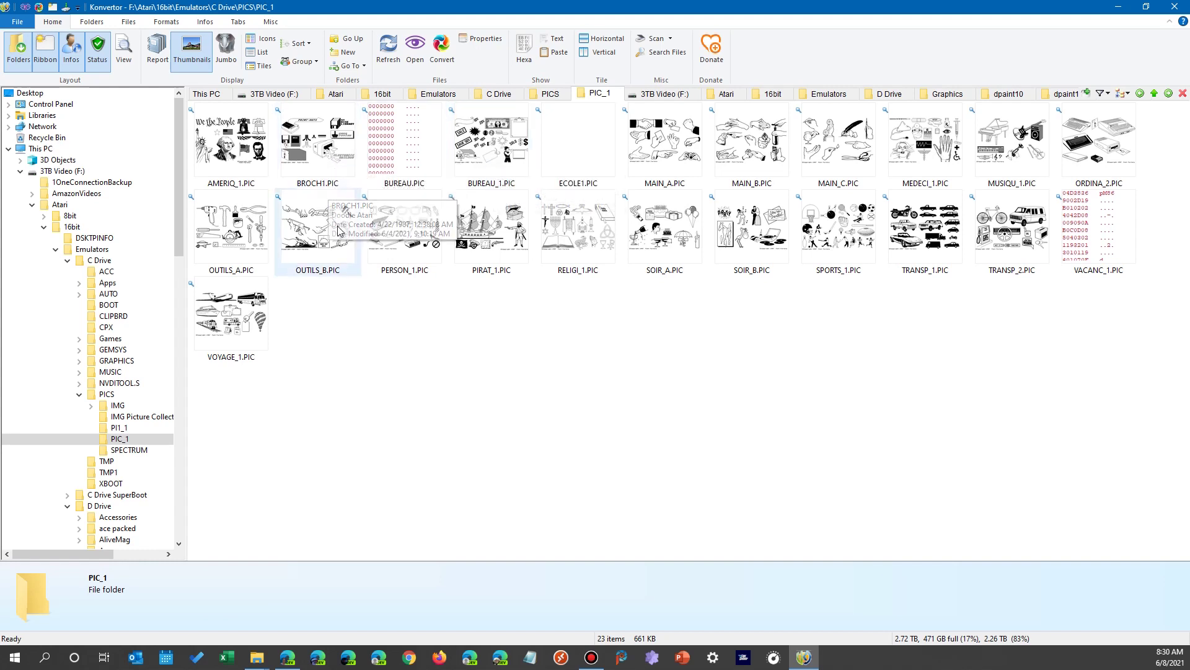
left_click(656, 239)
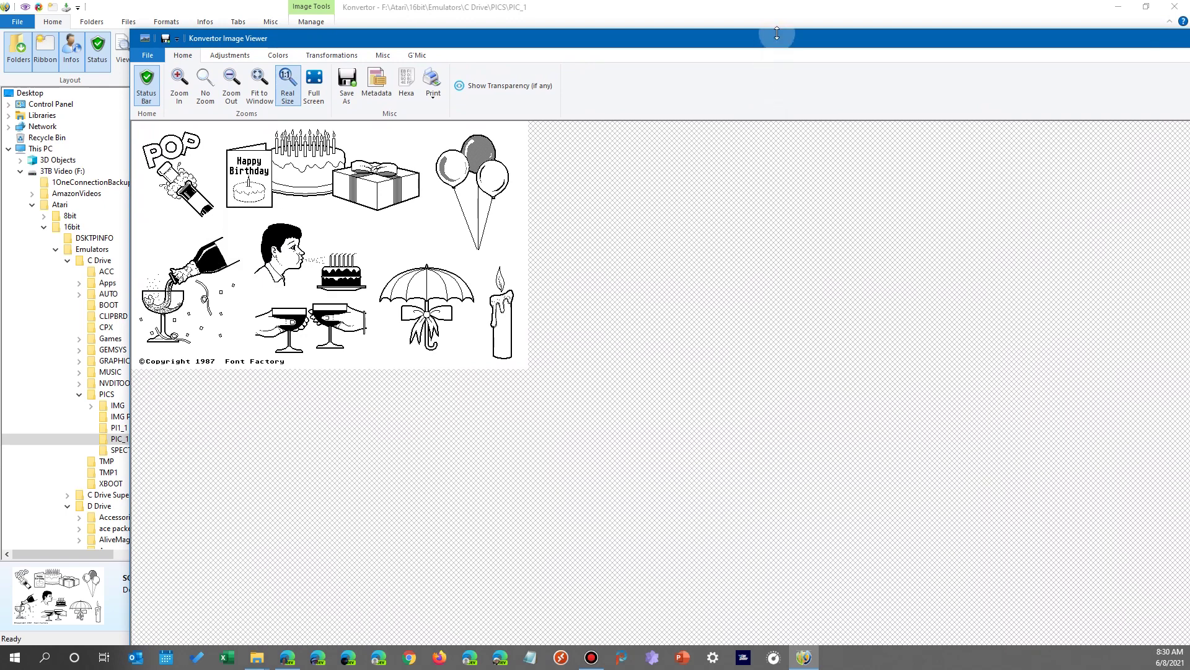
left_click_drag(774, 38, 697, 27)
double_click(697, 27)
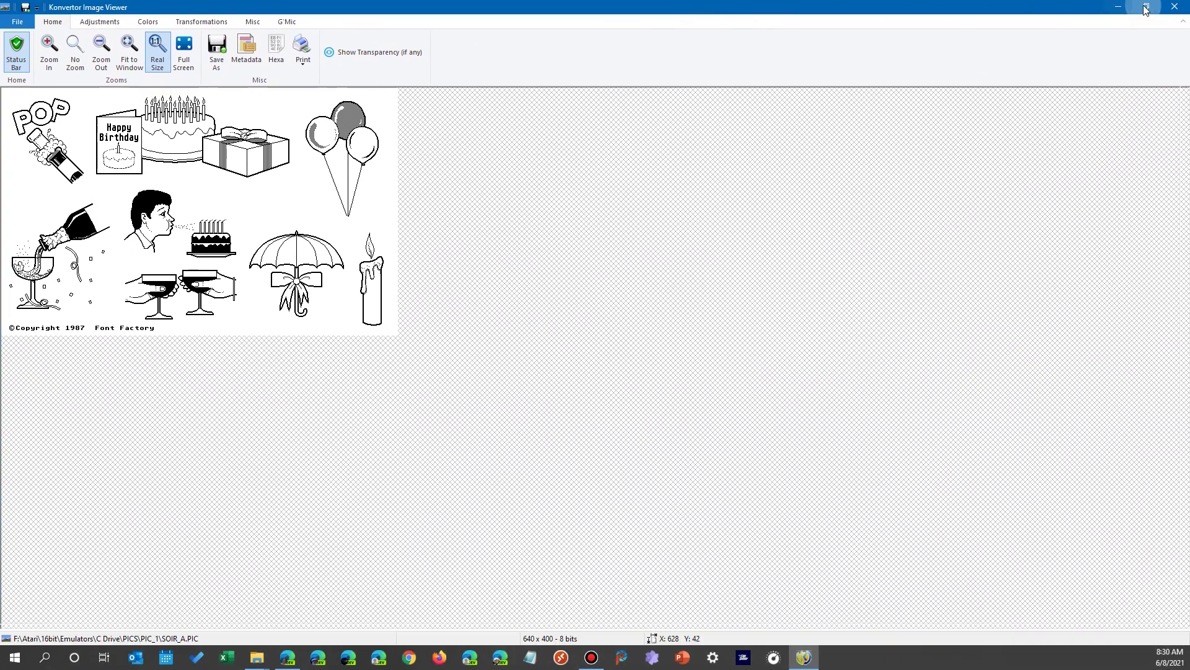
left_click(1176, 7)
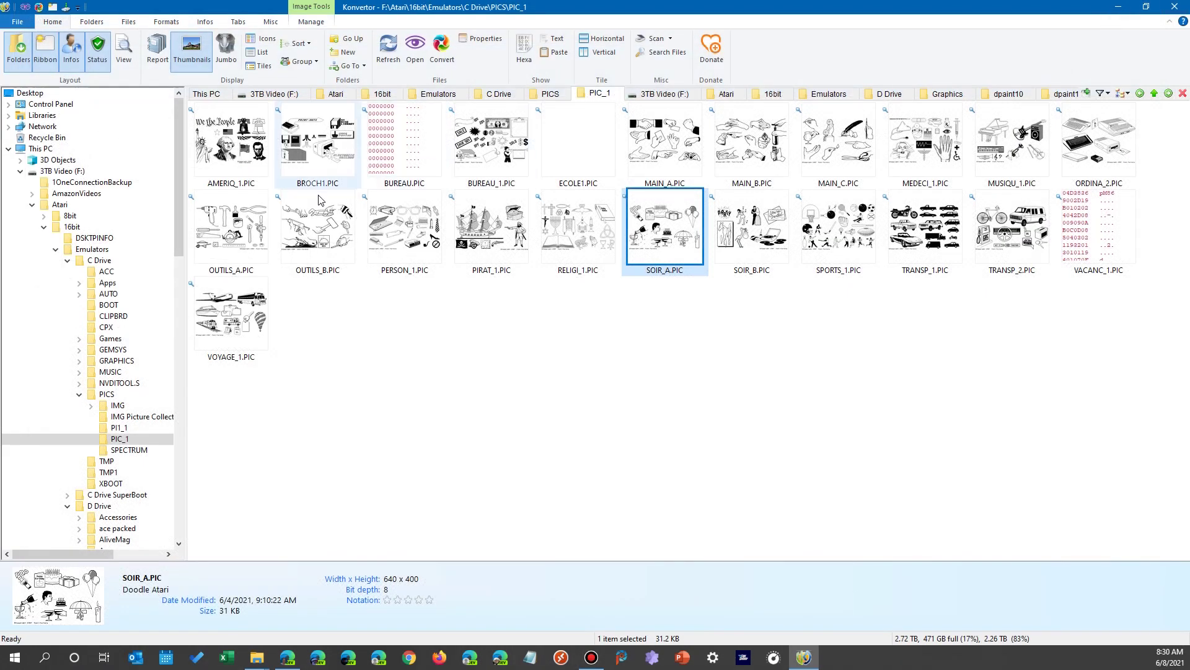
- View the Sorcery+ picture 5452A.PI1 from PI1_1, close it, then show the IMG folder
left_click(119, 427)
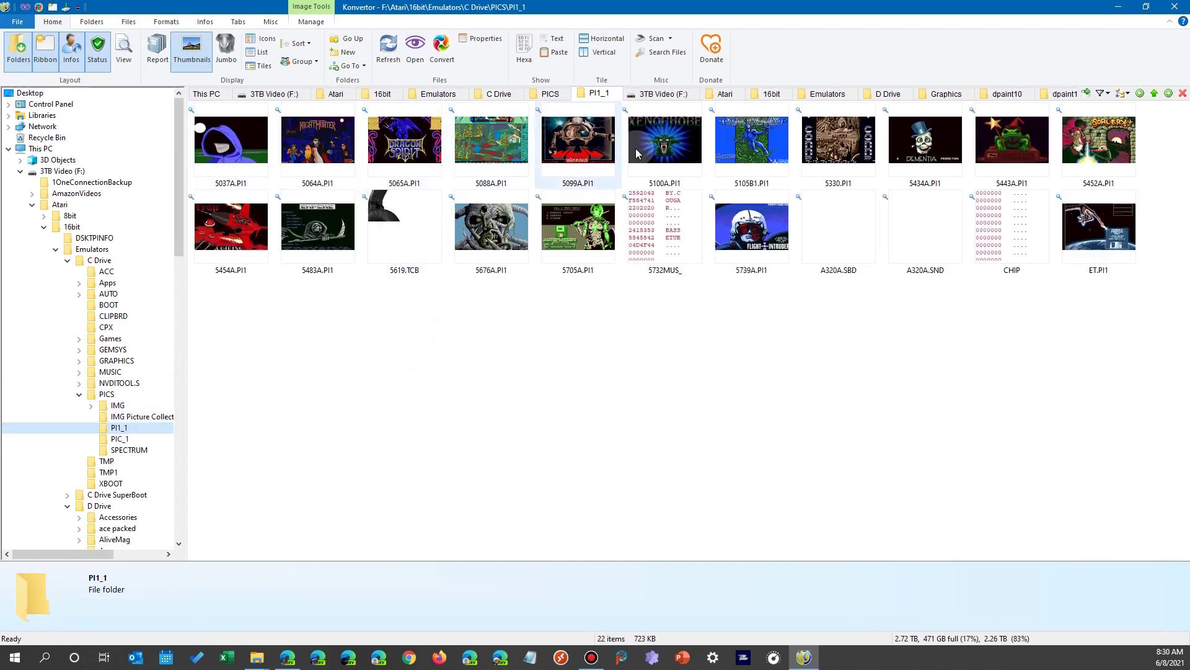
left_click(1099, 149)
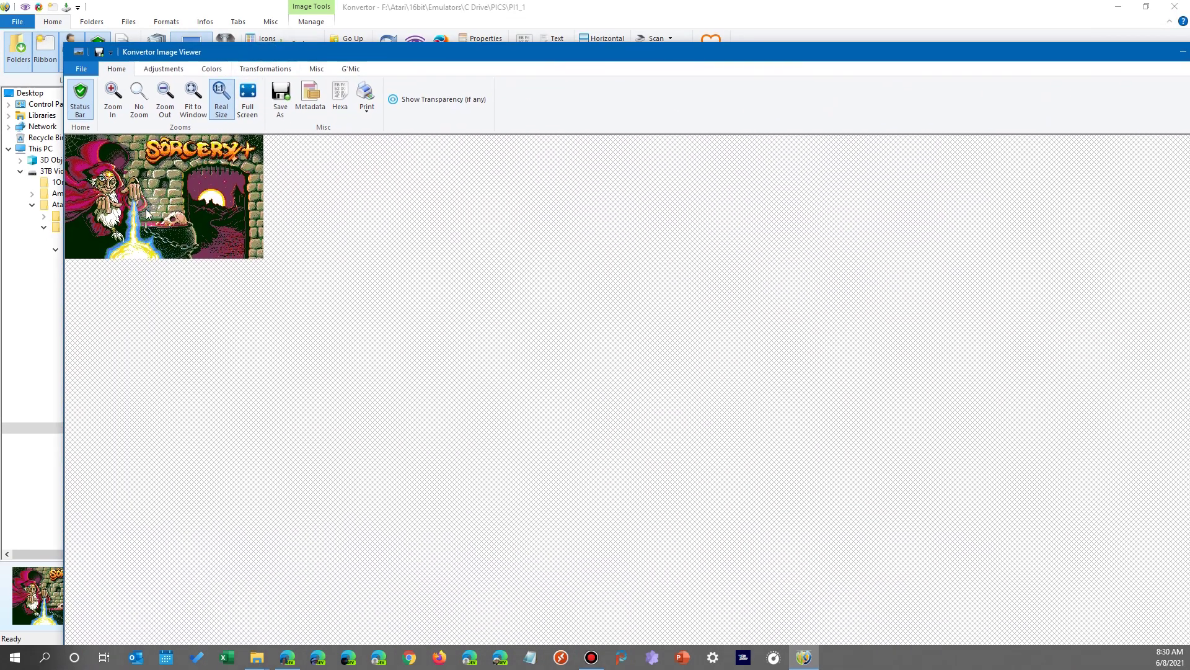
left_click(1089, 54)
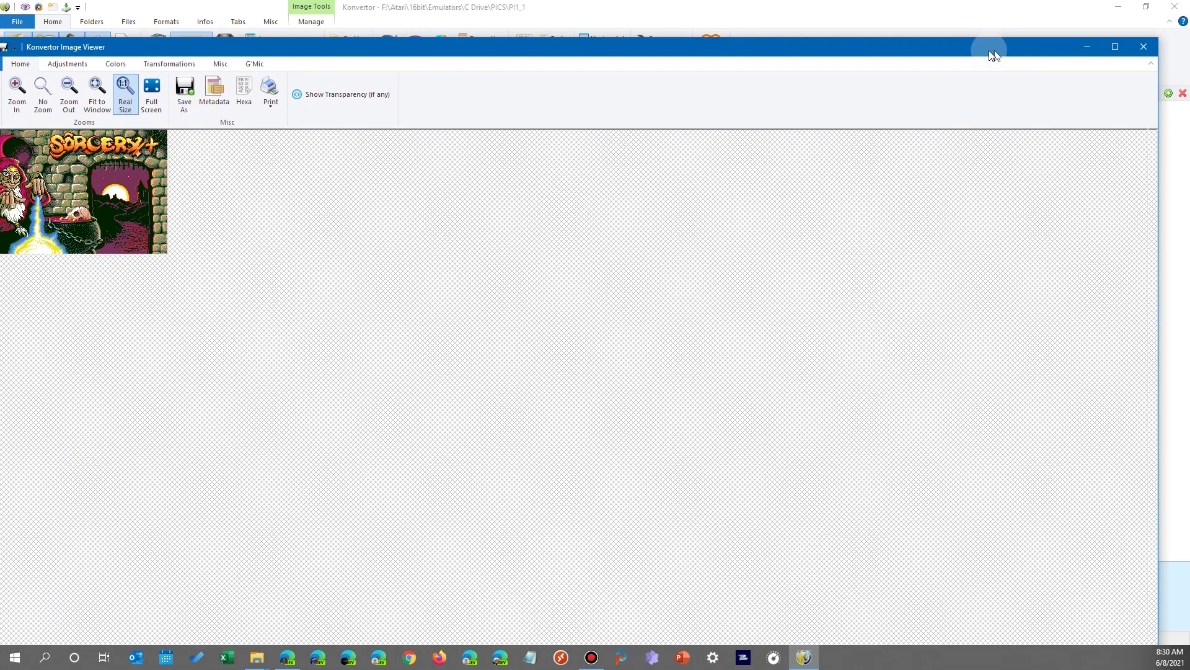
left_click(1125, 47)
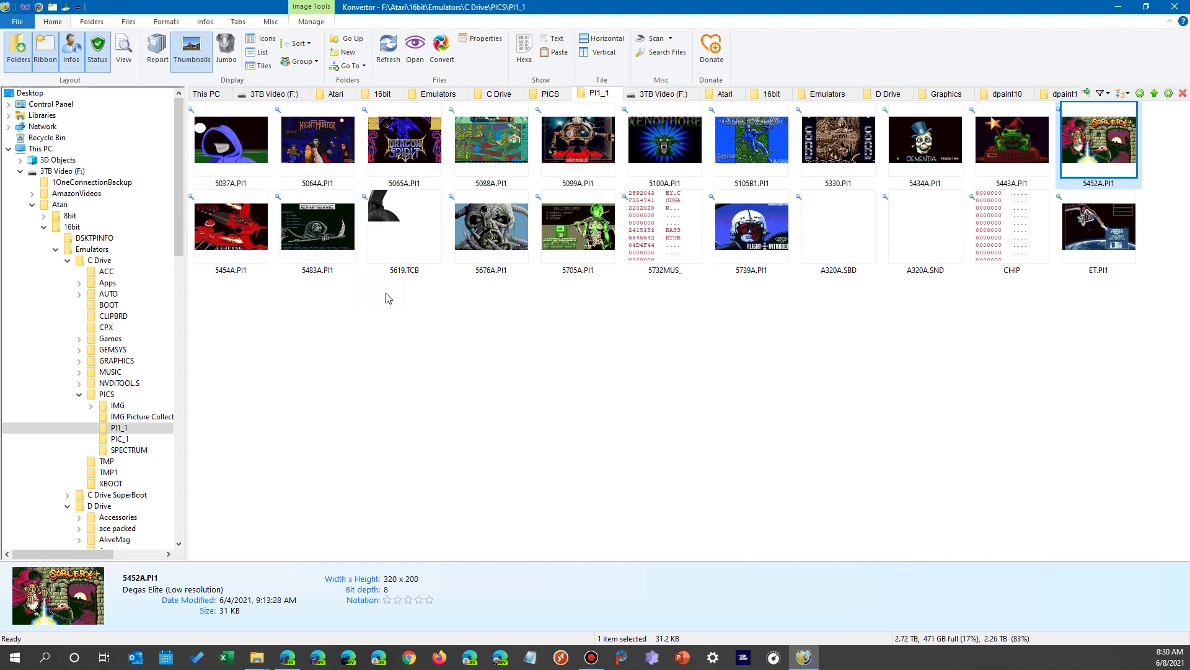
left_click(115, 407)
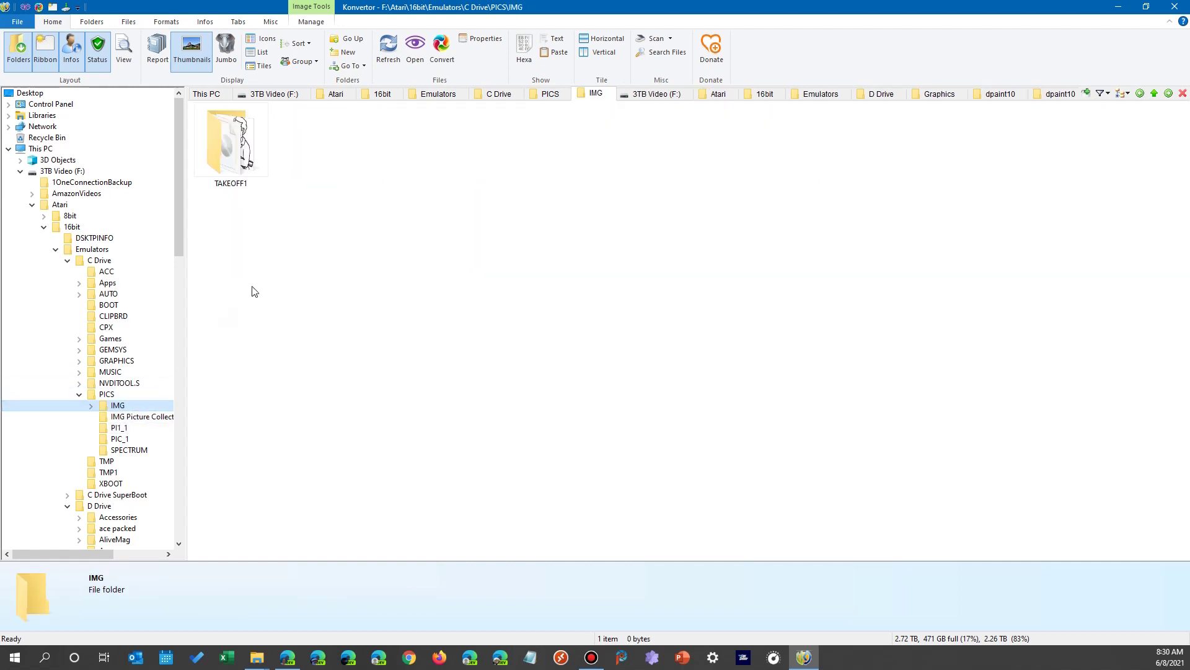
- Open the TAKEOFF1 folder and show the adjustment options for the 001_25.IMG Oktoberfest picture
double_click(236, 160)
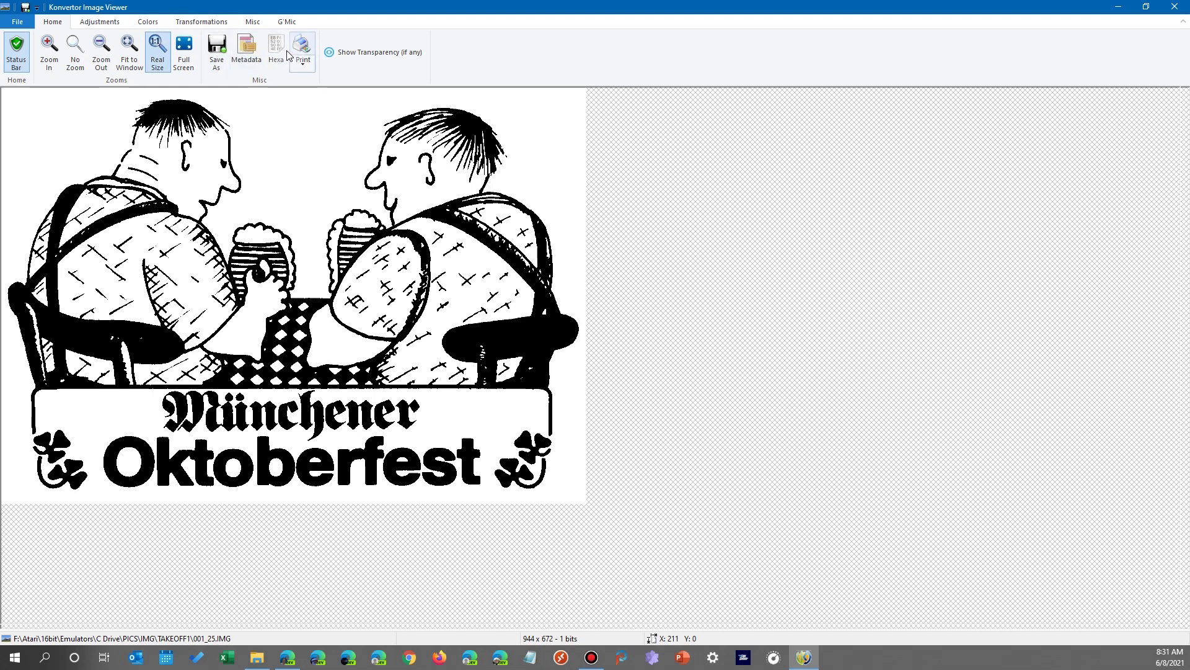
left_click(105, 24)
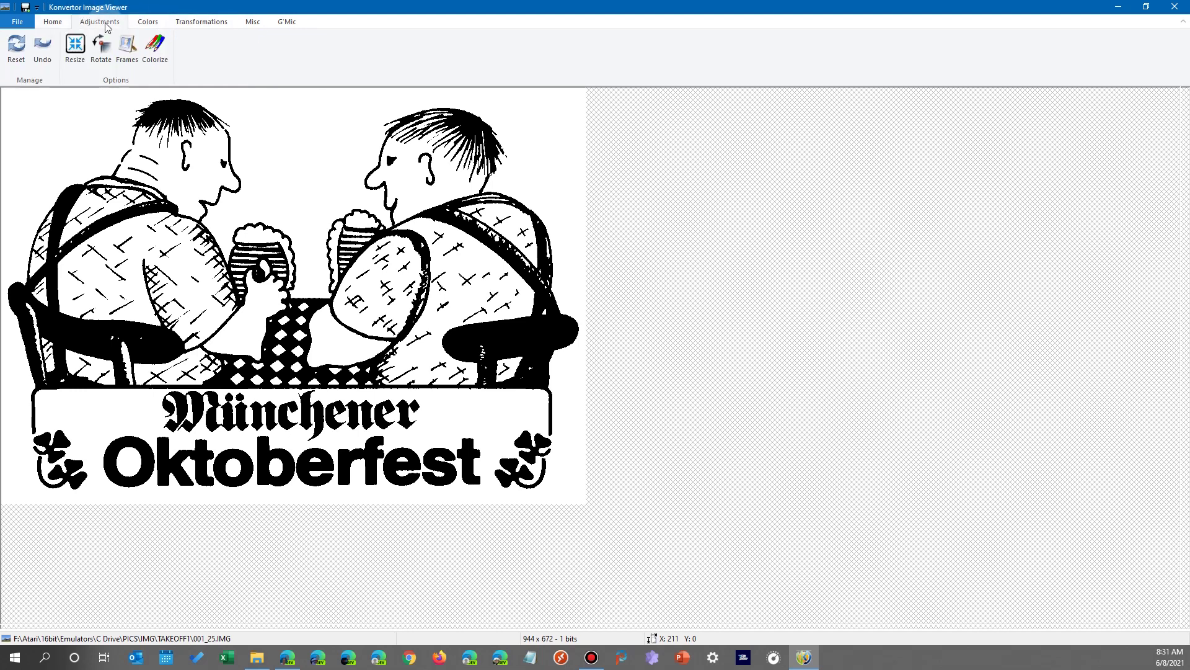
left_click(102, 53)
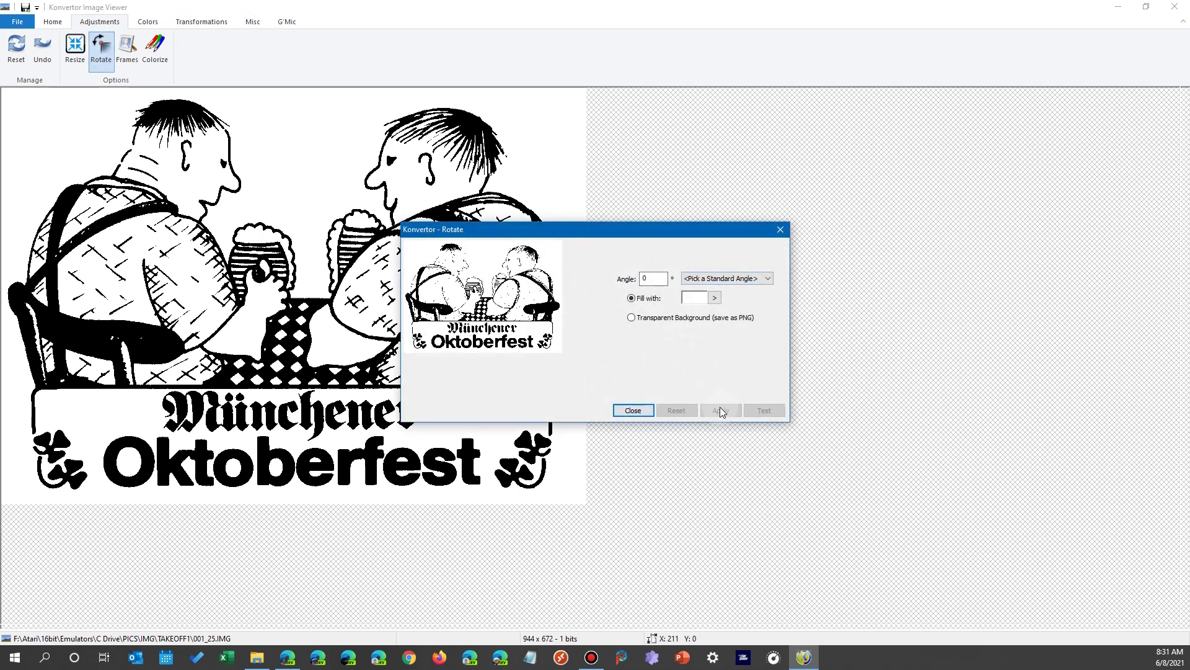
left_click(633, 410)
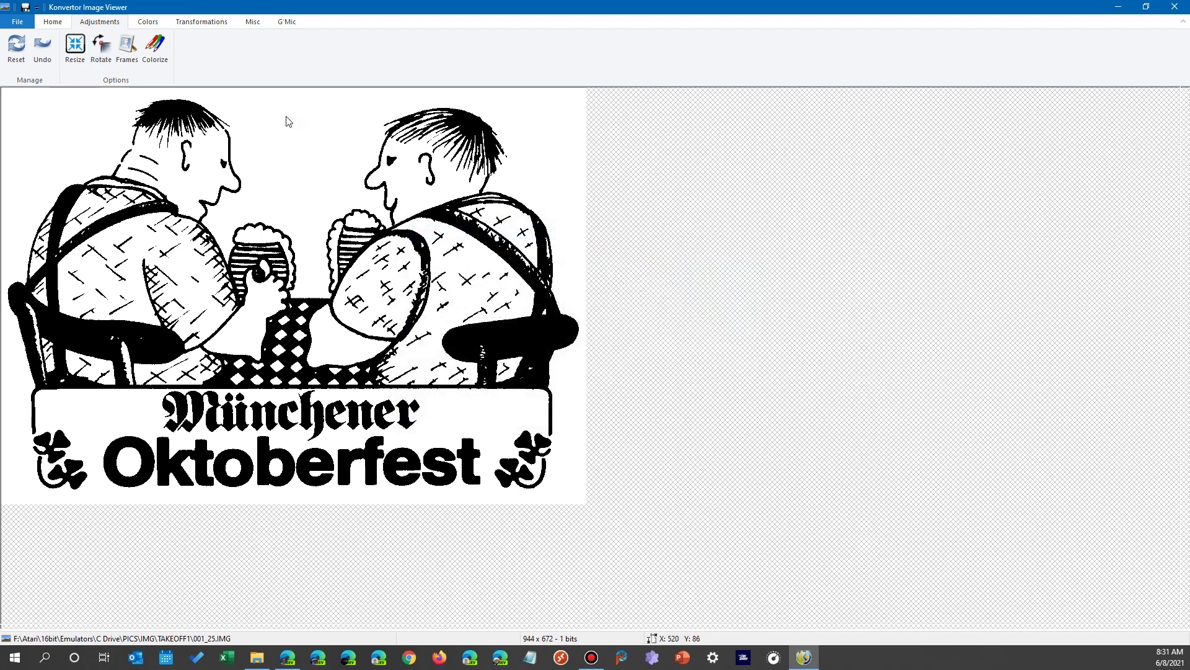
left_click(127, 49)
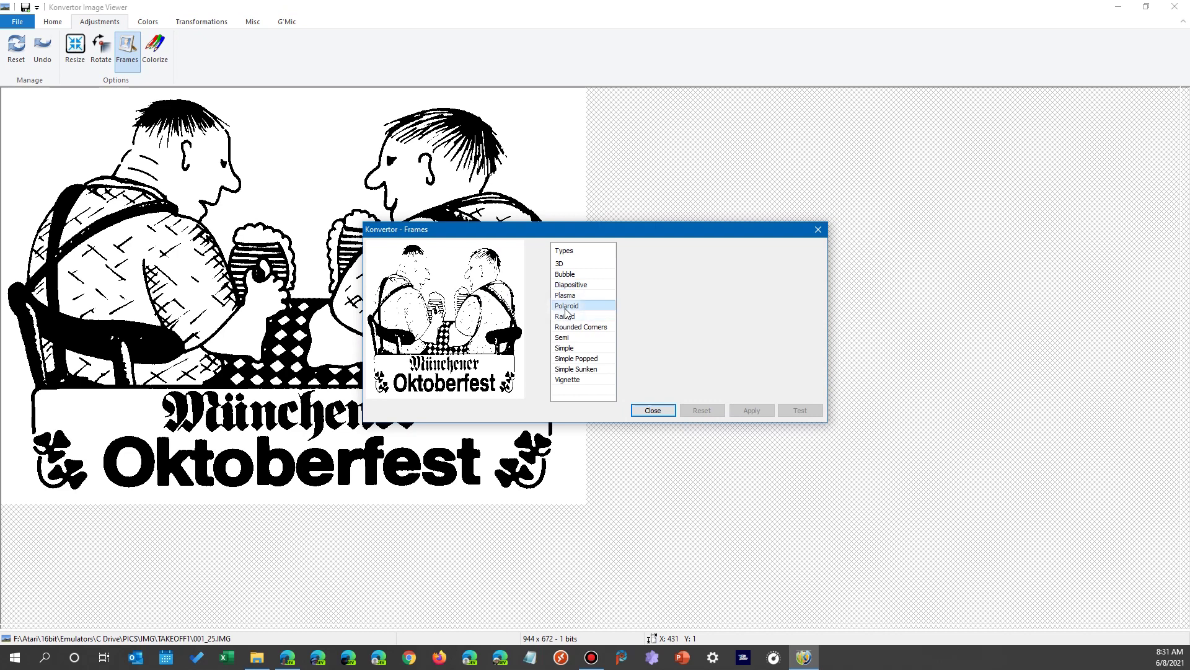
left_click(647, 414)
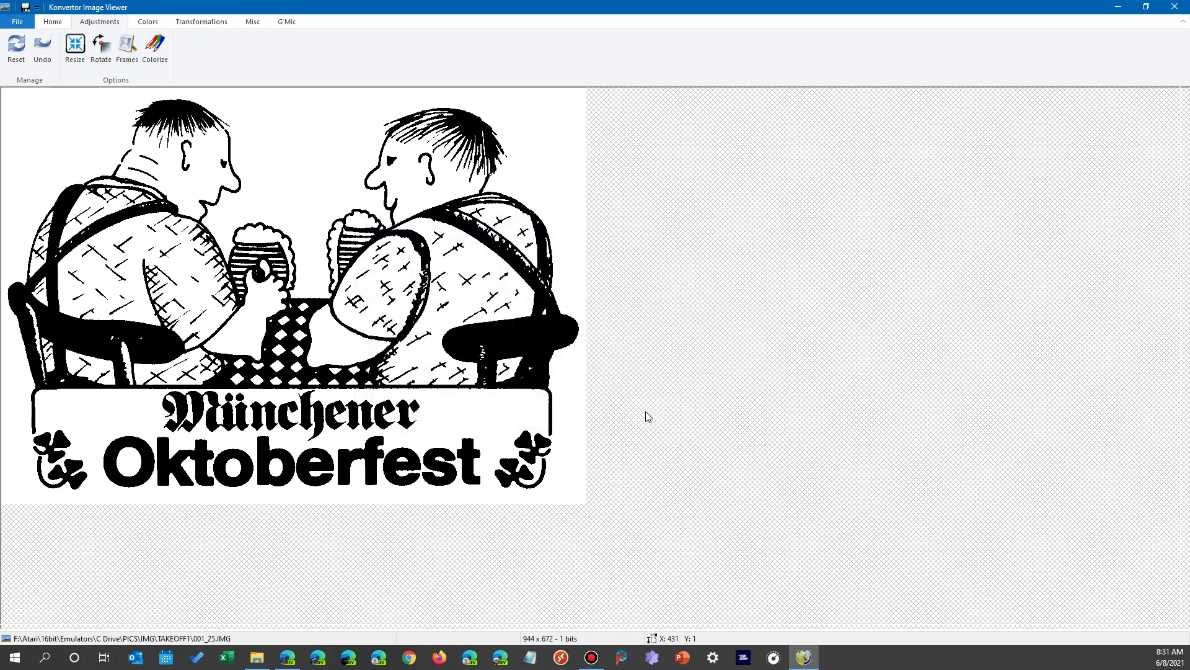
left_click(155, 48)
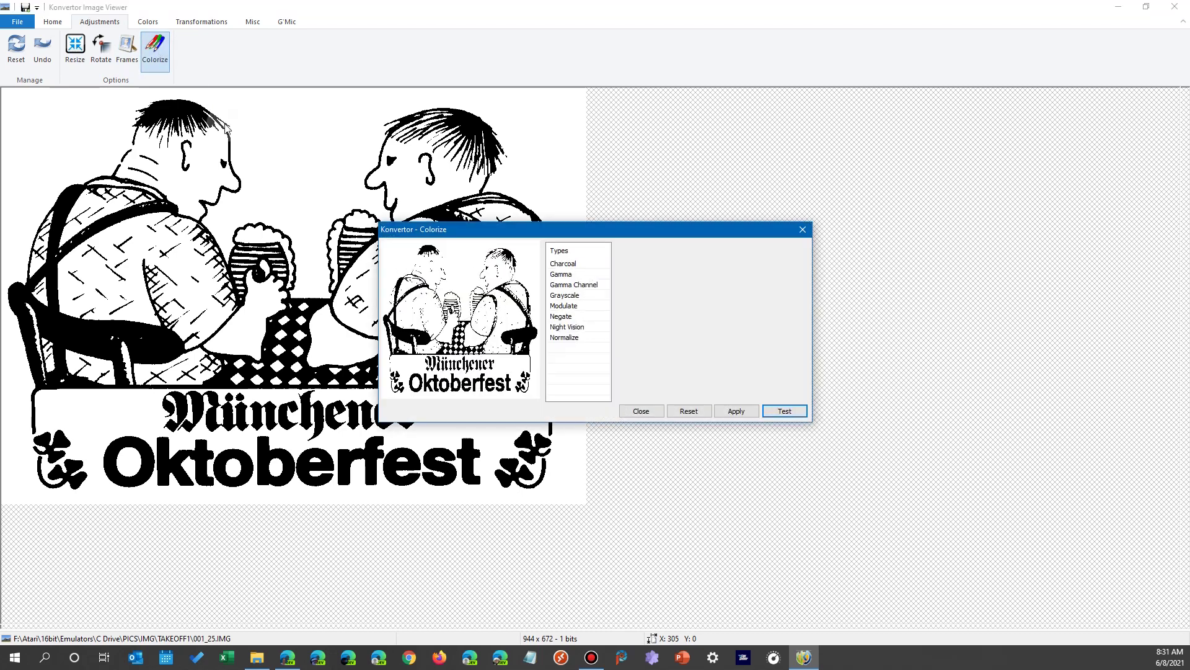
left_click(565, 266)
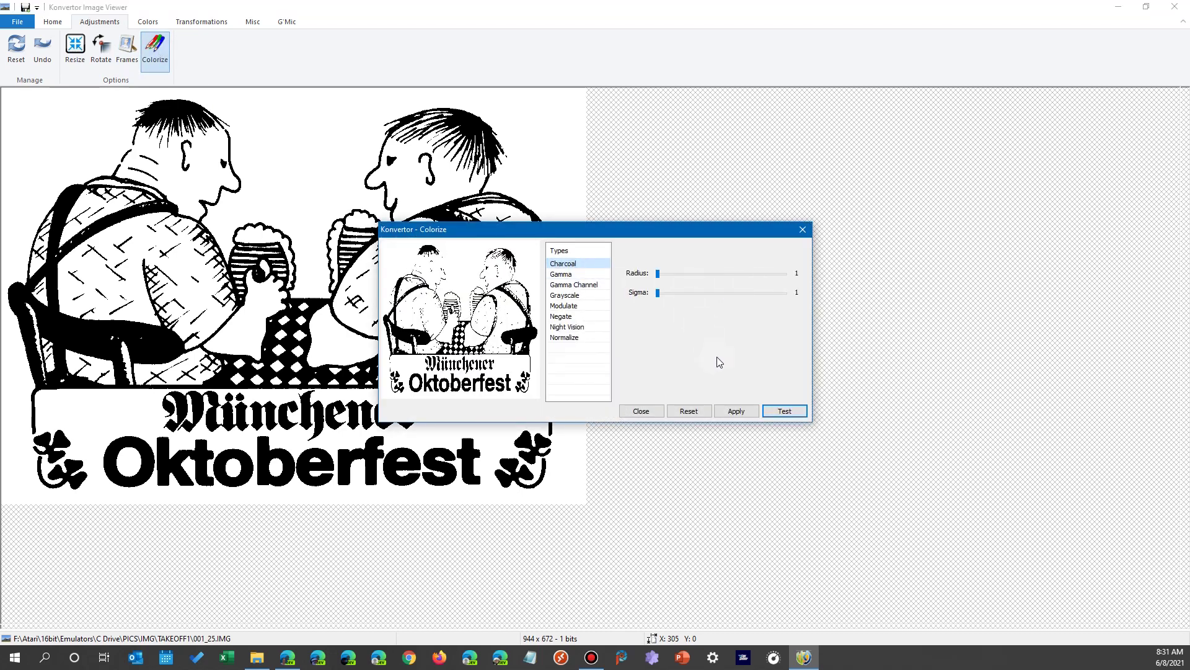
left_click(785, 411)
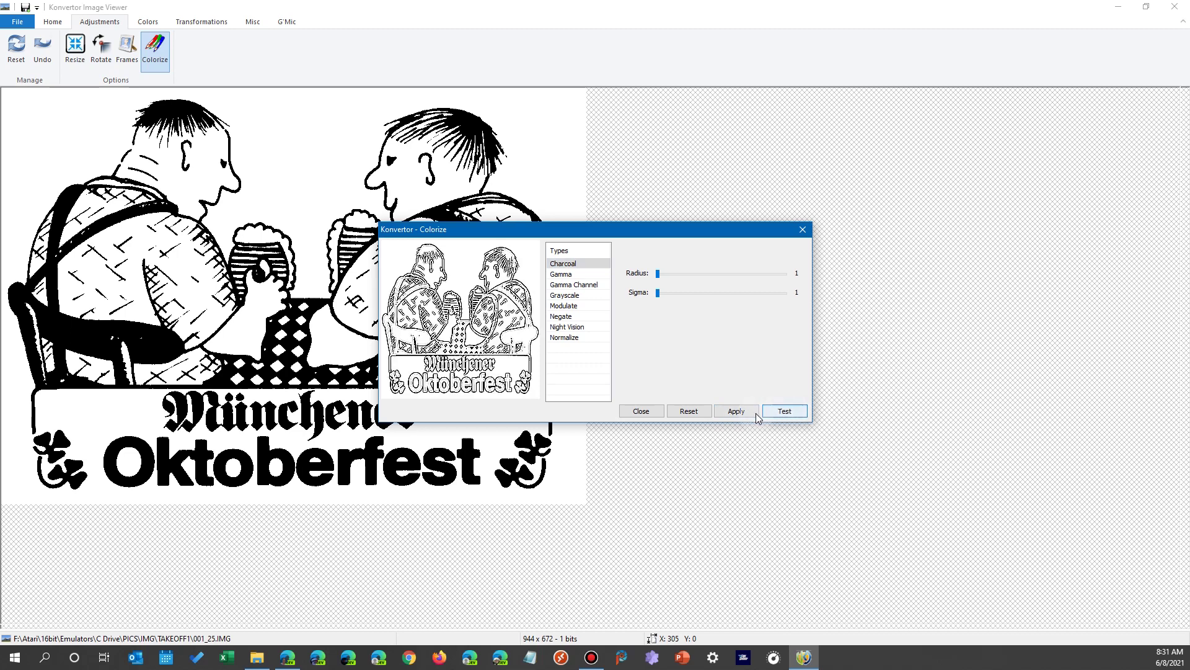
left_click(736, 411)
left_click(54, 23)
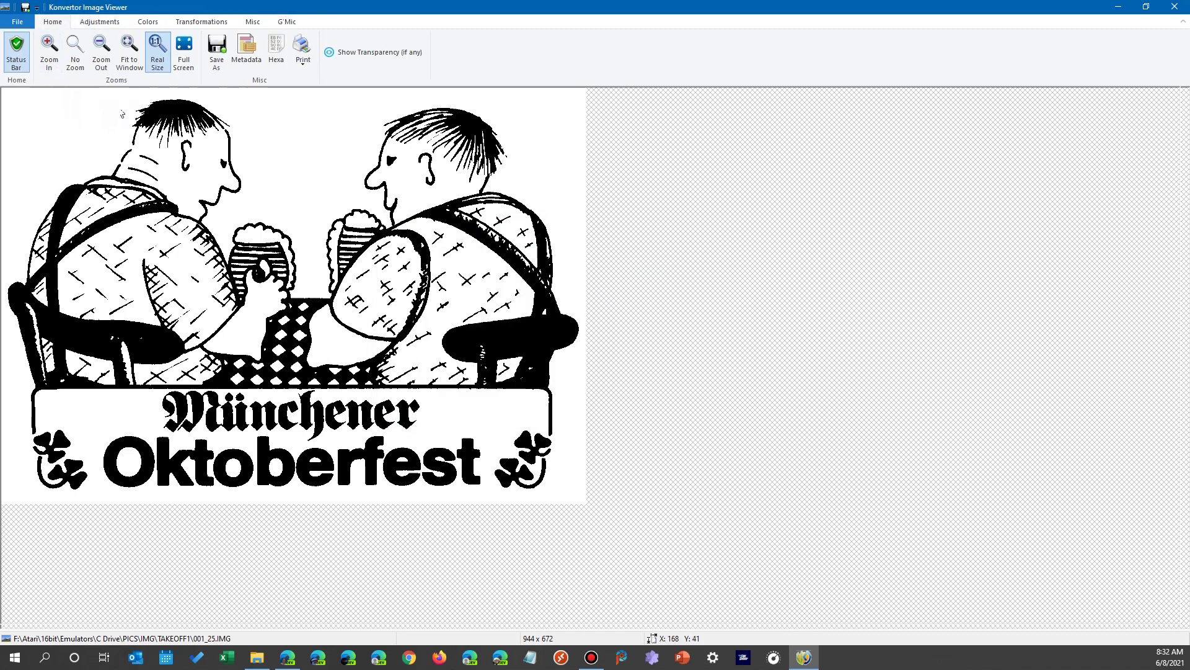
- Start Save As and target a newly created F:\Atari\AtariWinGraphics folder
left_click(215, 55)
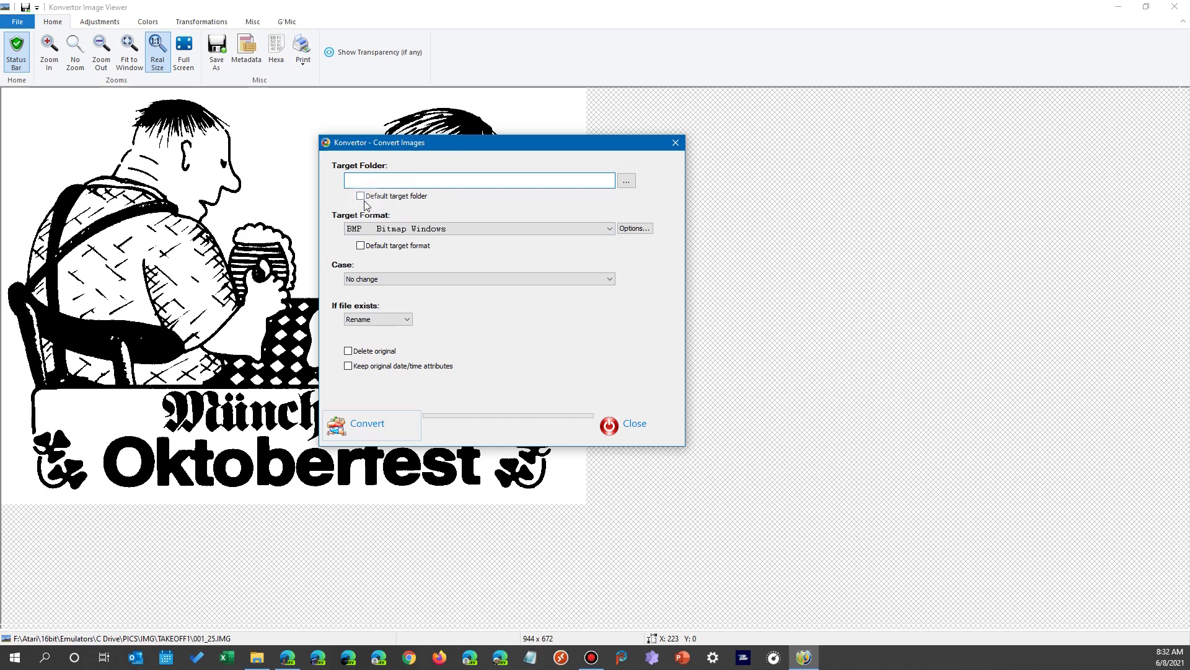
left_click(626, 180)
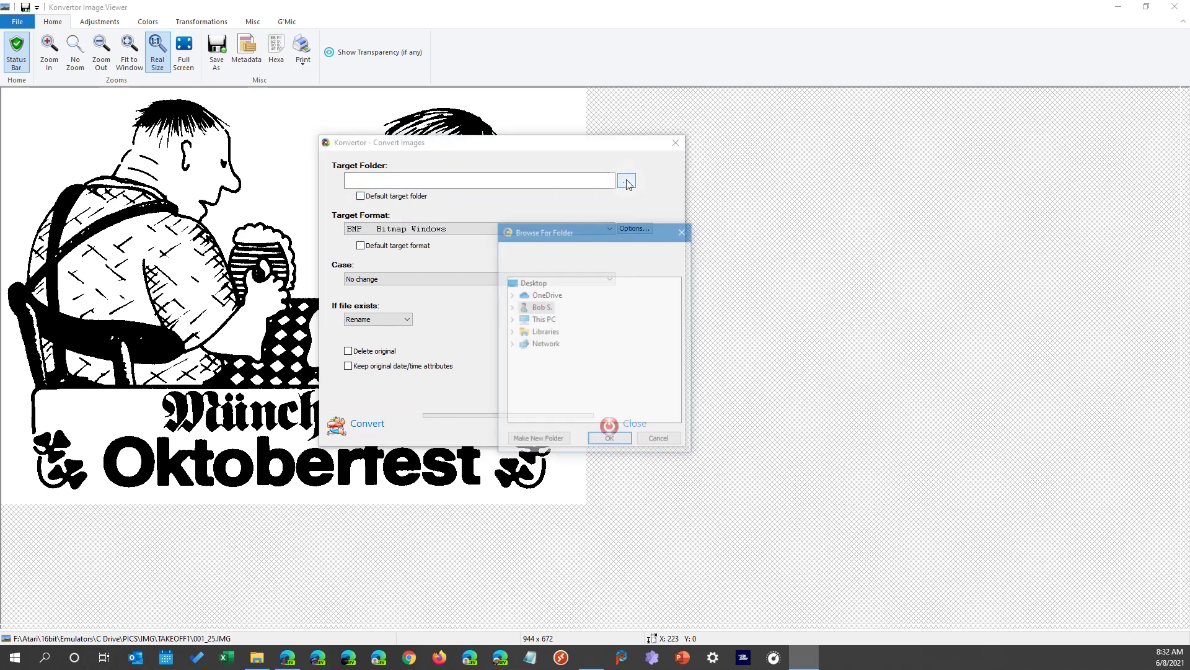
left_click(541, 308)
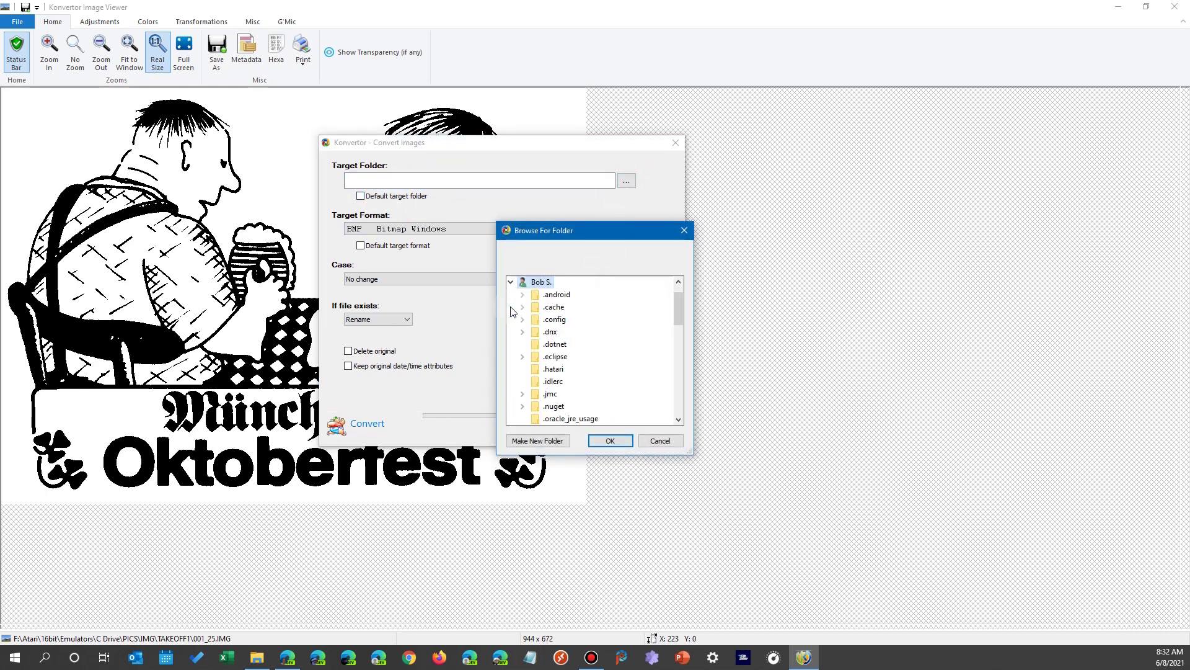
scroll(595, 376, "down", 5)
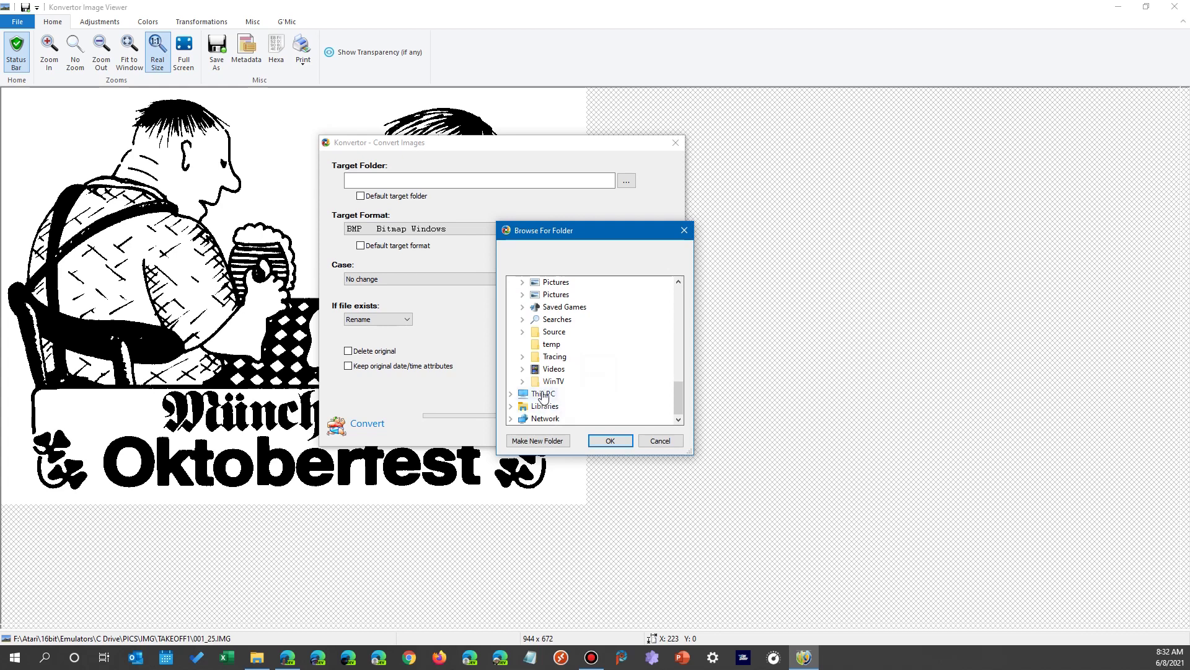
left_click(539, 441)
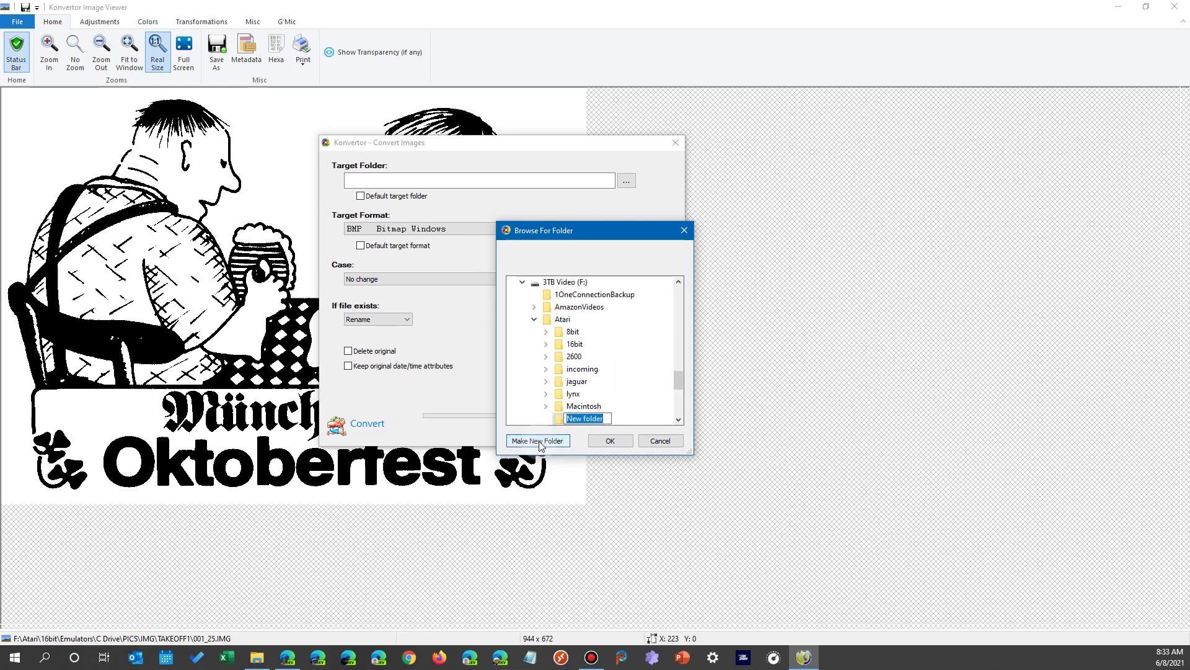
type("Ata")
type("riWinGraphi")
type("ic")
key("Return")
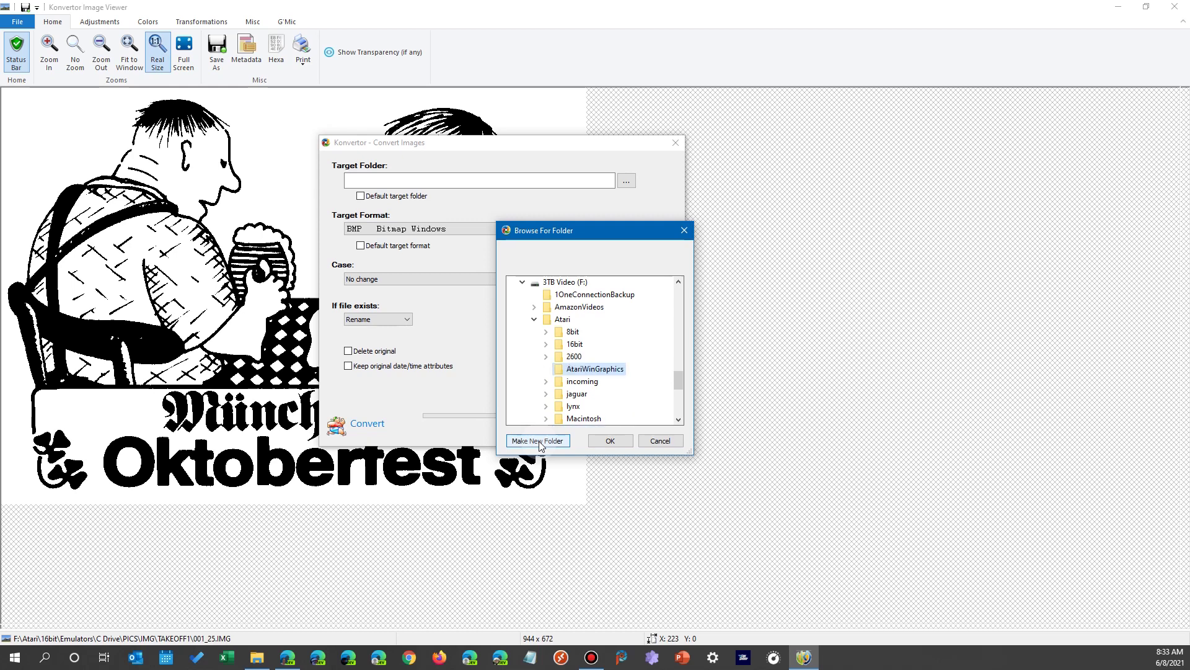
left_click(612, 444)
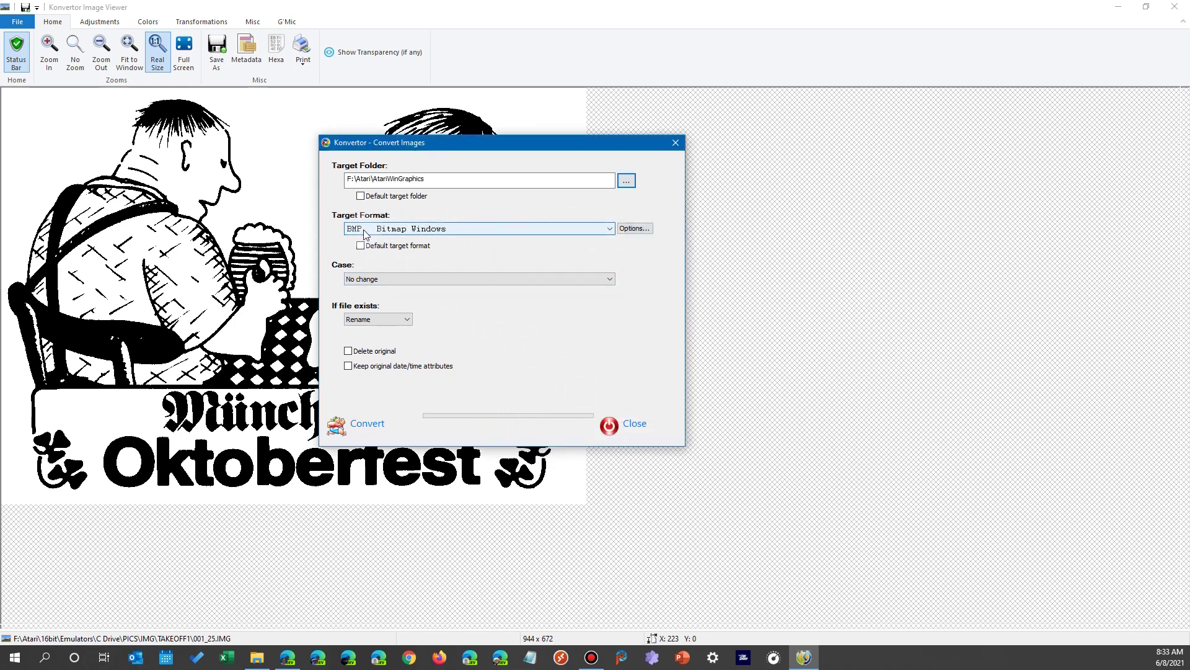
- Choose JPG (JPEG Joint Photographic Experts Group) as the Convert Images target format
left_click(445, 228)
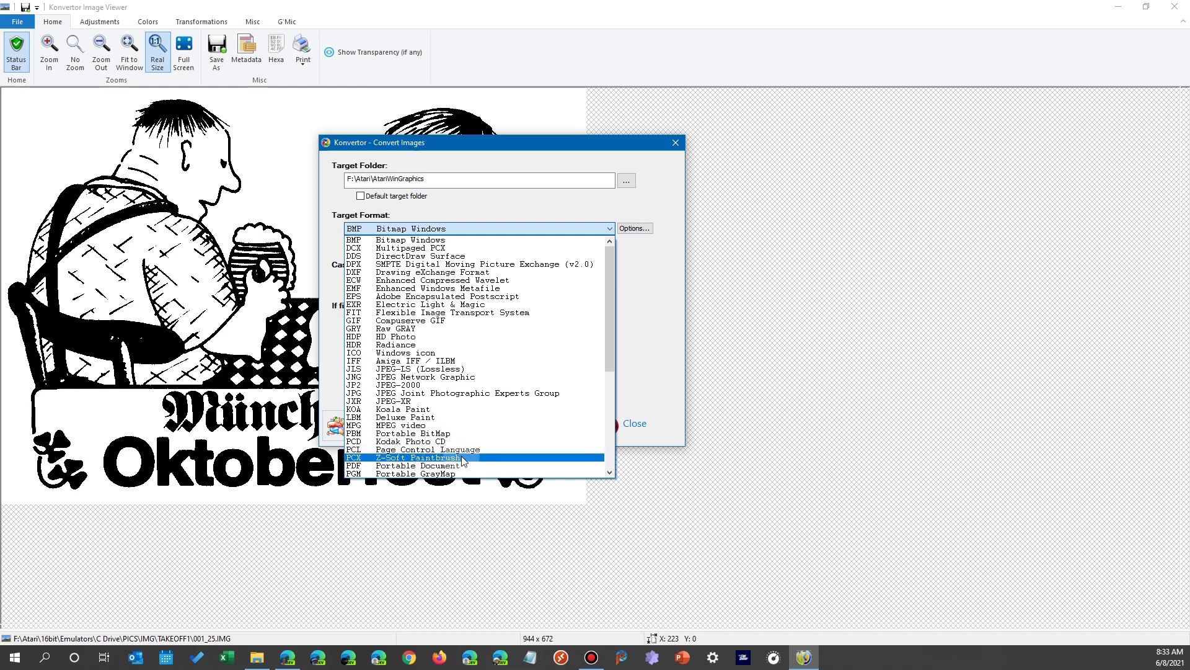
scroll(462, 460, "down", 5)
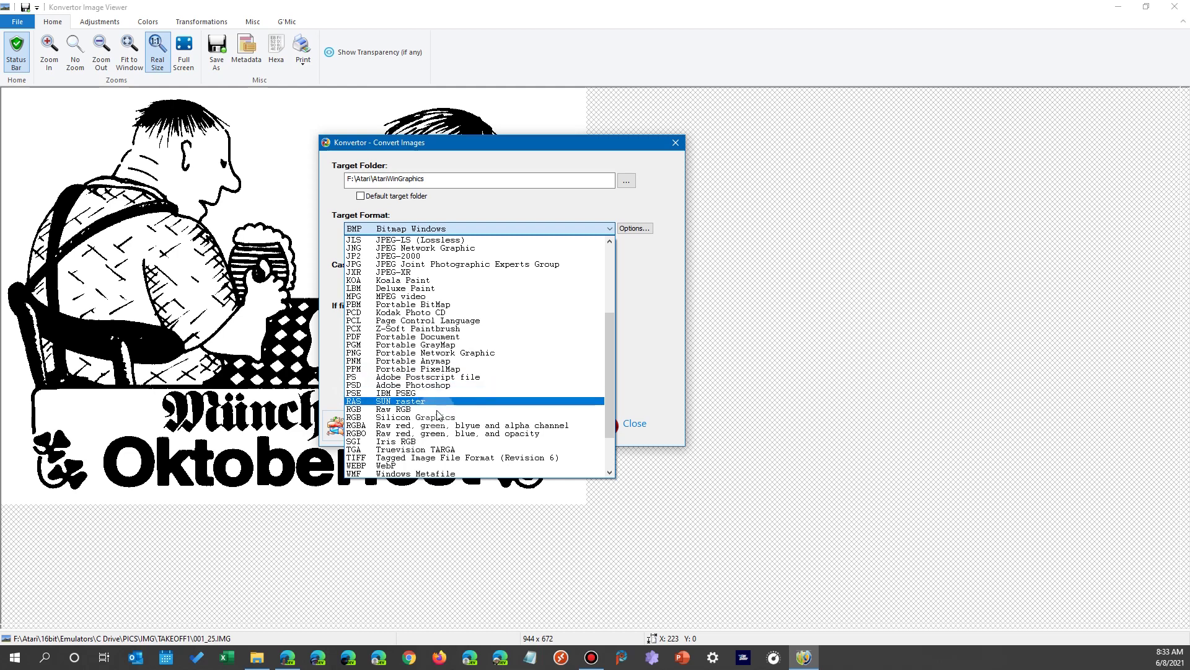
scroll(459, 433, "down", 3)
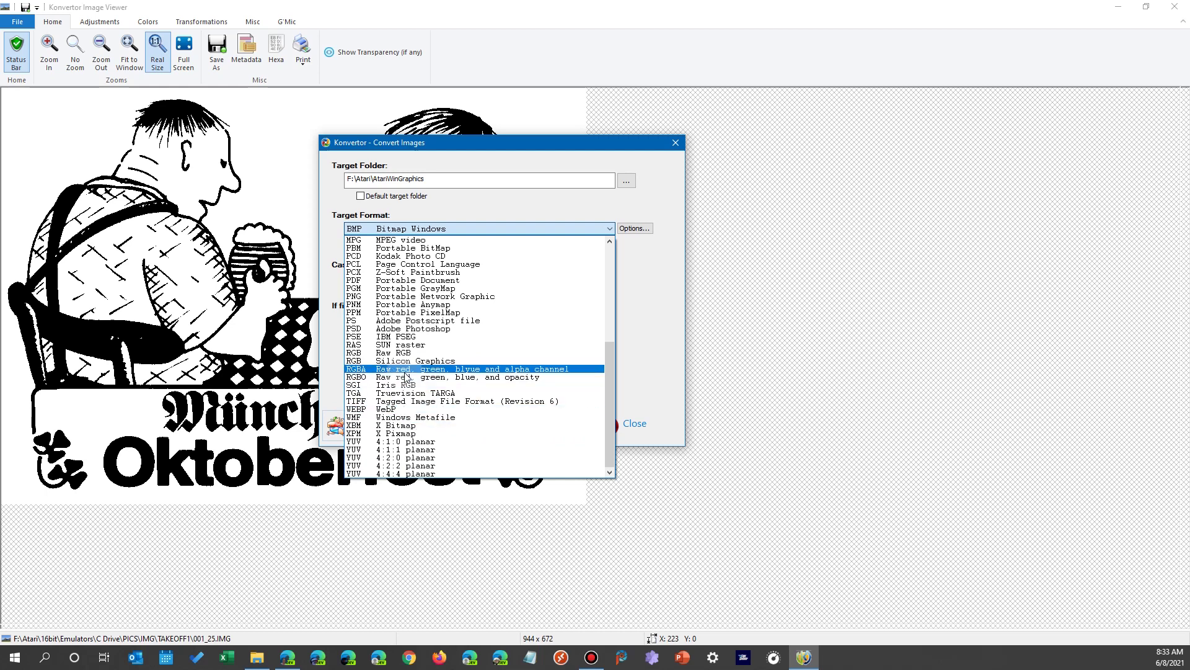
scroll(406, 367, "up", 6)
scroll(406, 367, "up", 2)
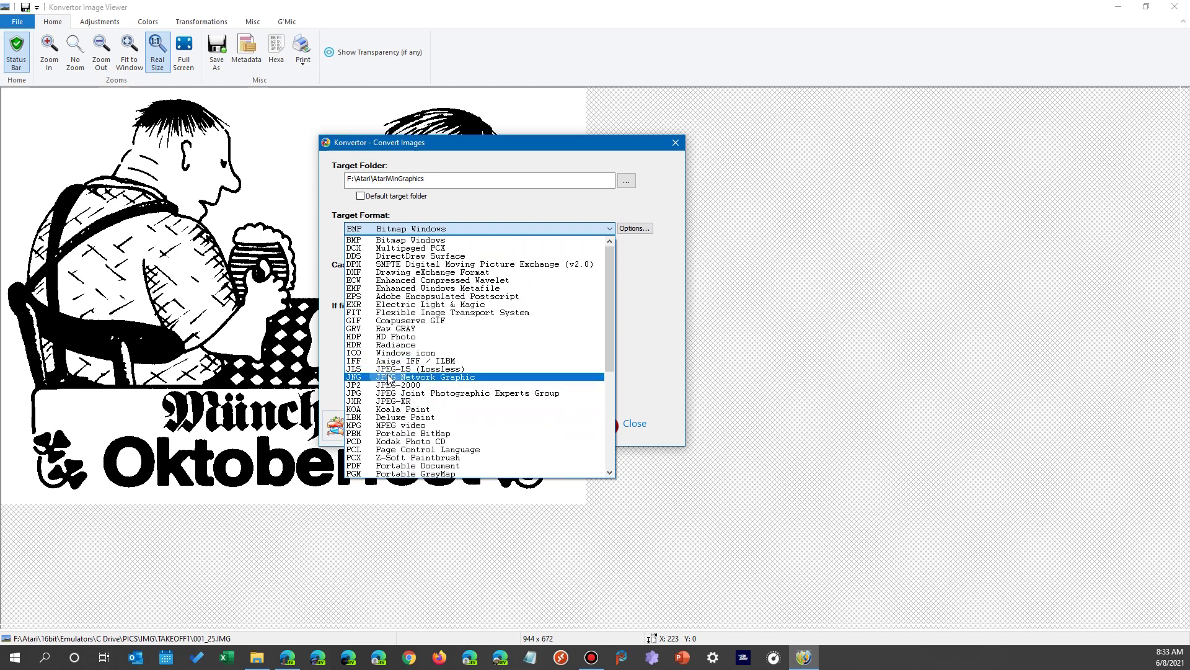
left_click(389, 394)
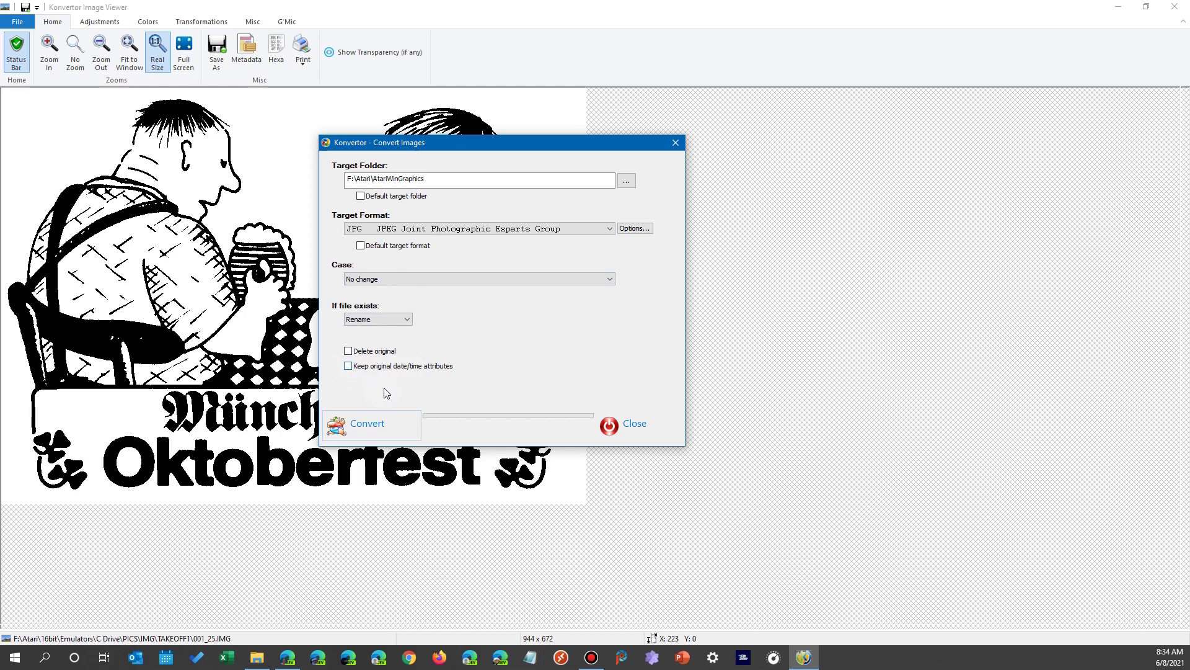
- Run the JPEG conversion of 001_25.IMG, close the viewer, and browse to Emulators
left_click(392, 426)
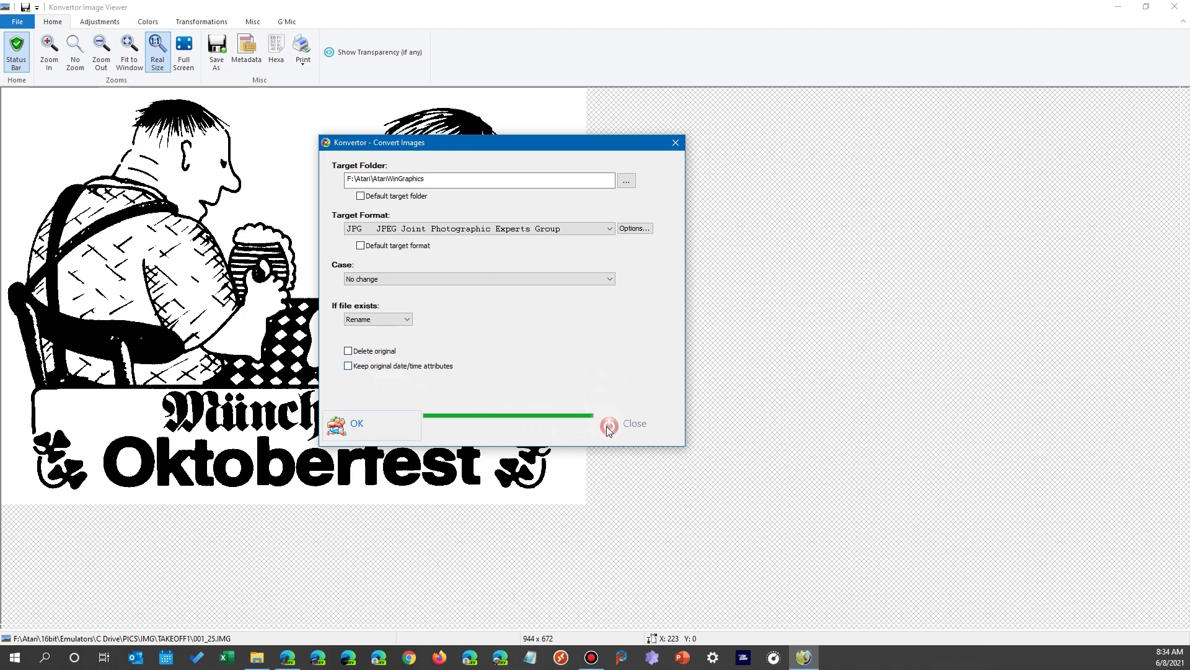
left_click(357, 424)
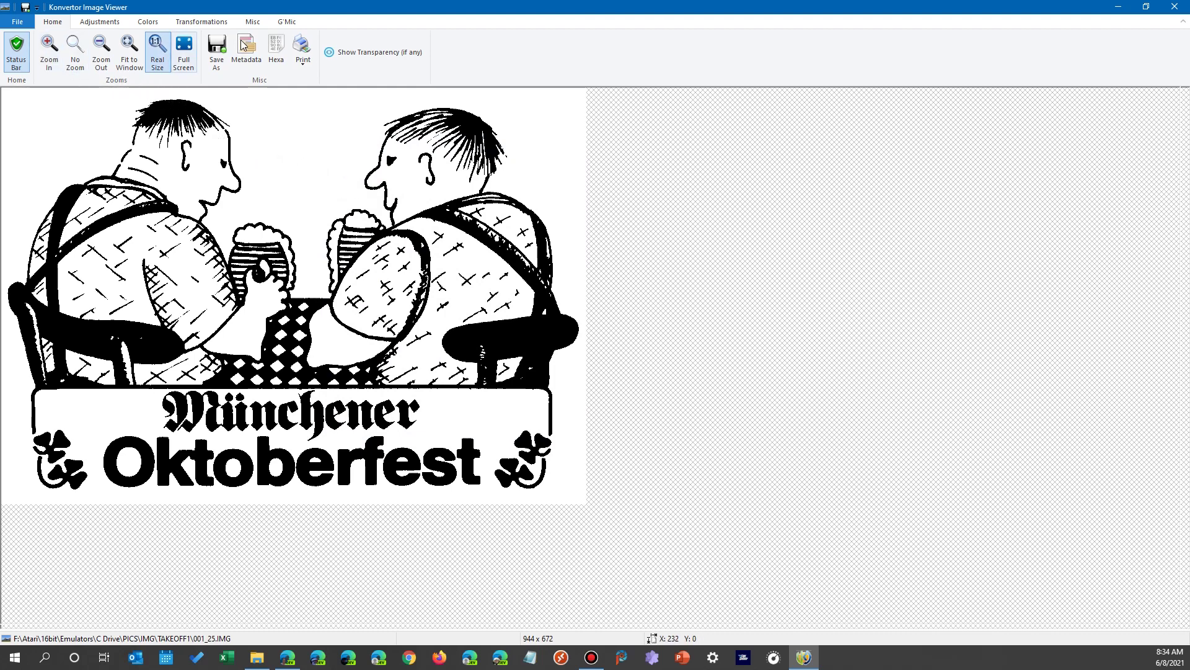
left_click(1174, 7)
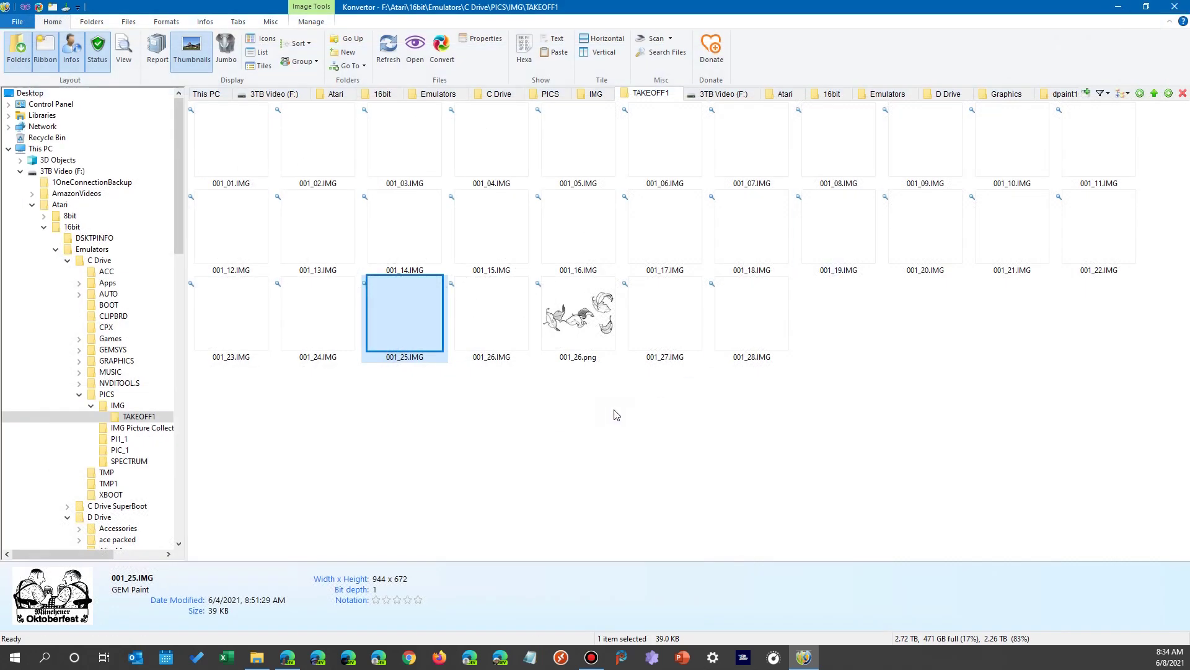
left_click(607, 422)
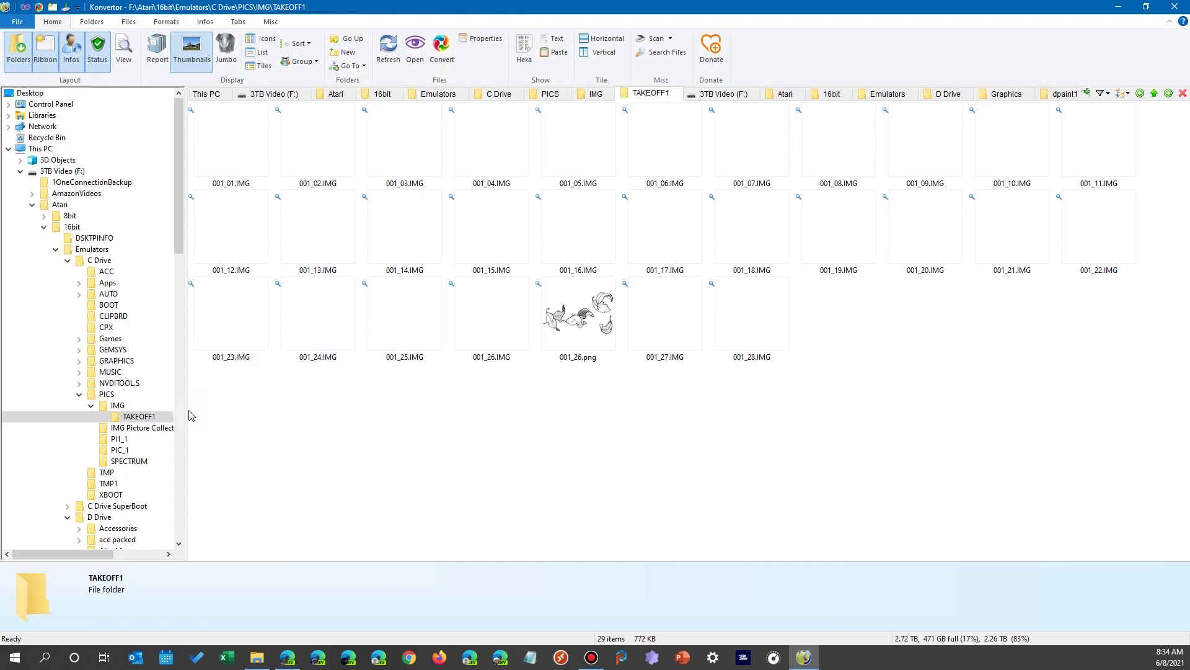
left_click(92, 248)
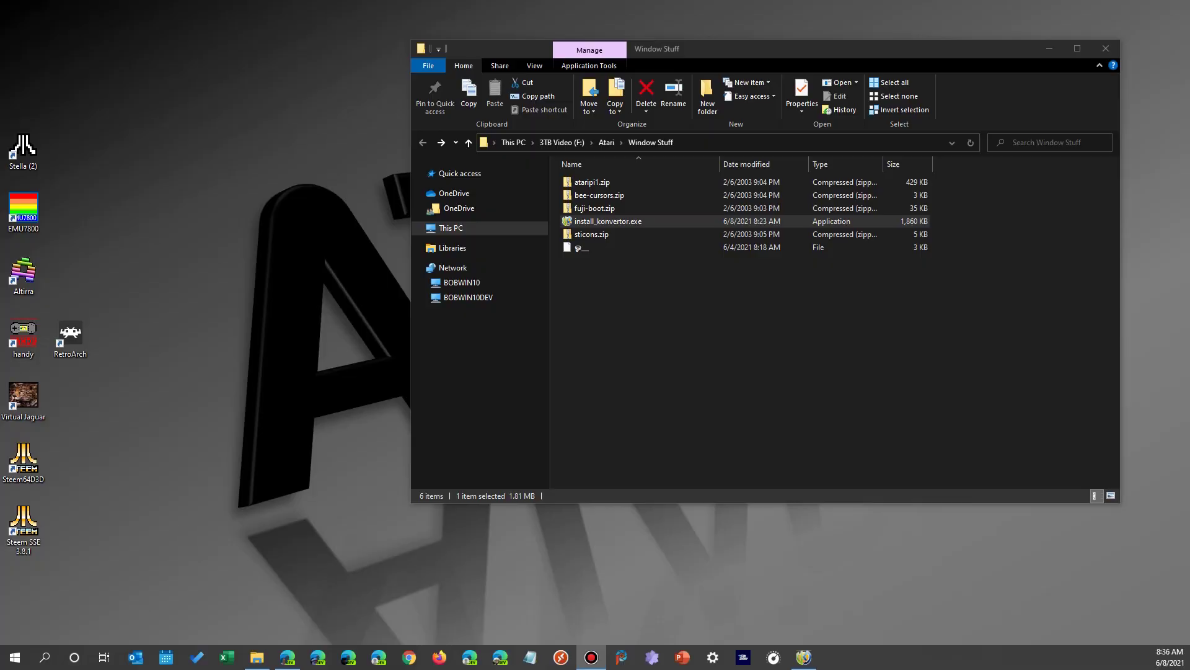
- Go to F:\Atari\AtariWinGraphics and open the converted 001_25.jpg
left_click(605, 144)
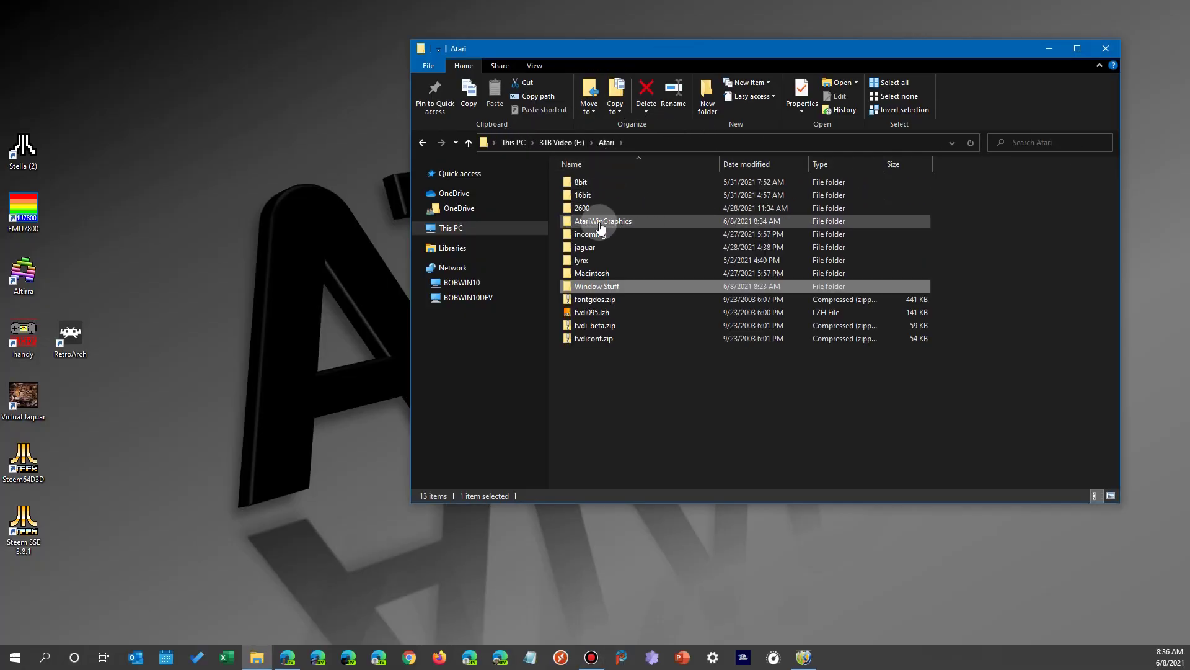
double_click(620, 225)
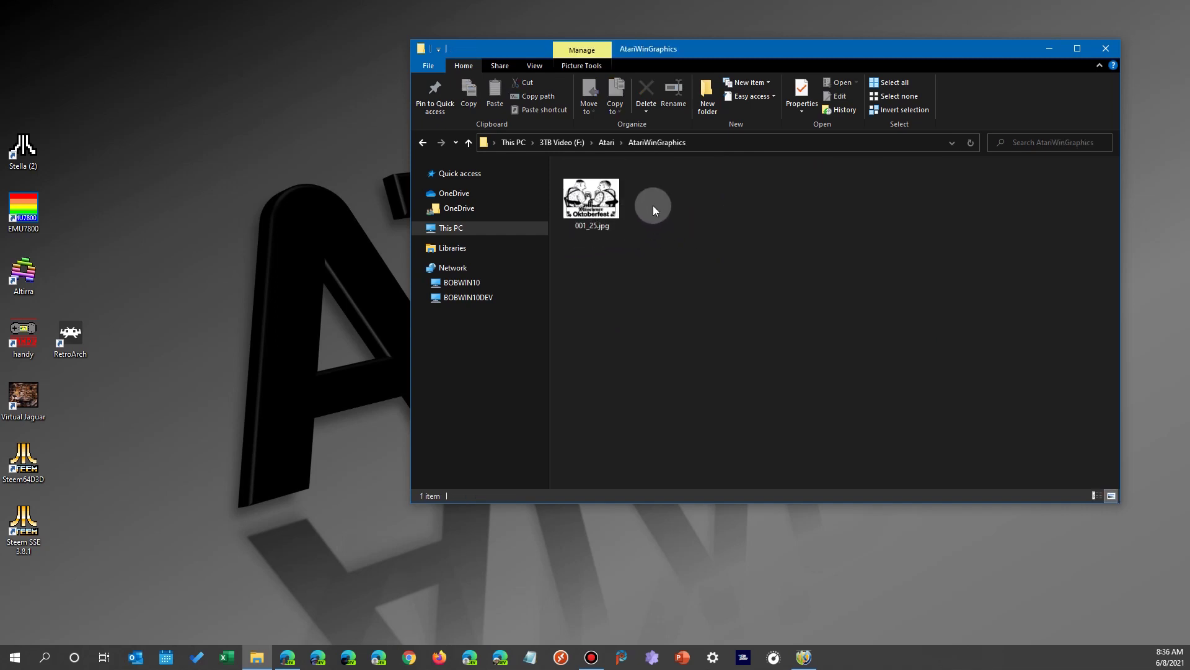
left_click(596, 210)
double_click(597, 210)
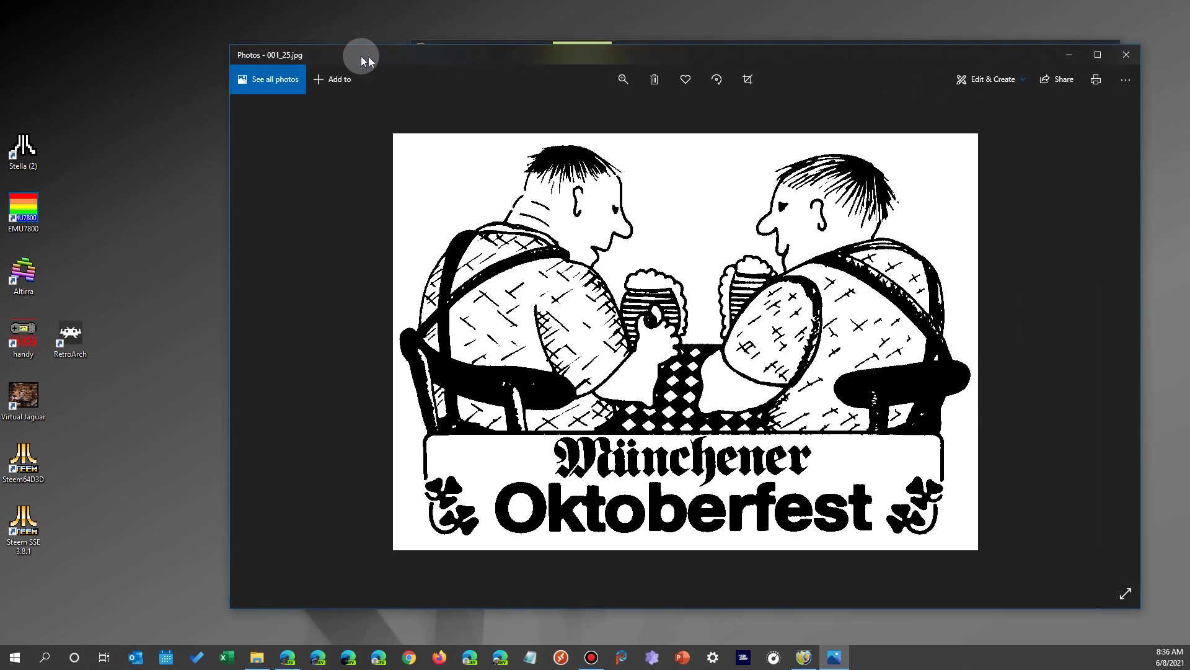
- View 001_25.jpg maximized in Photos, then close Photos
left_click_drag(362, 56, 329, 54)
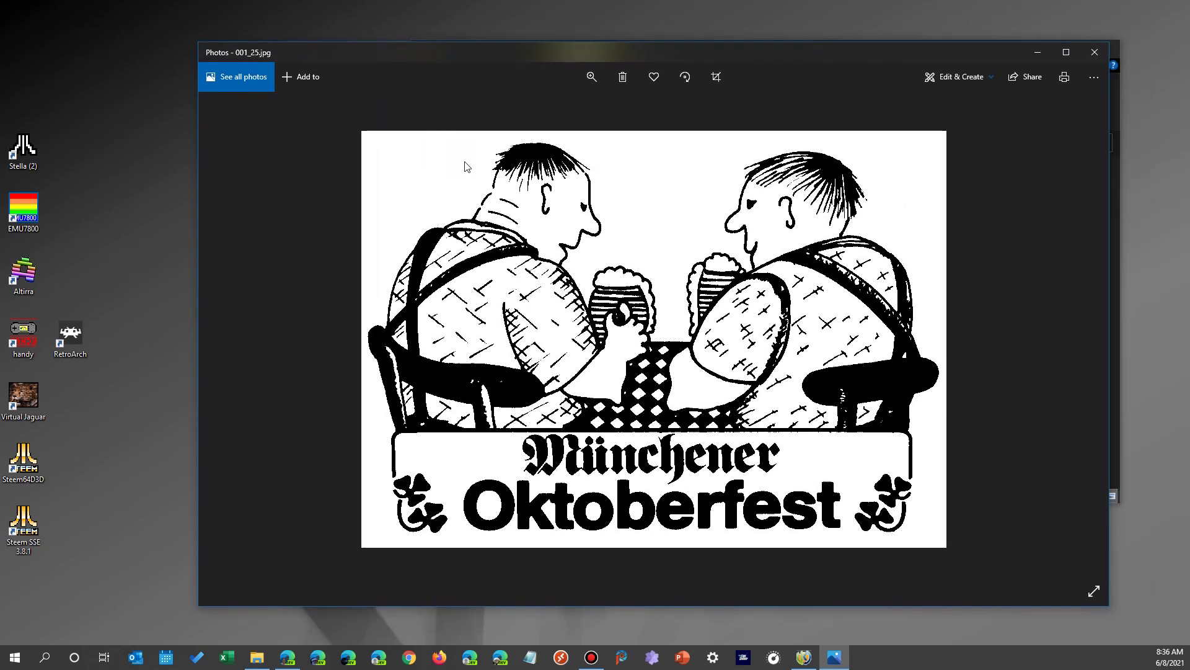
double_click(505, 51)
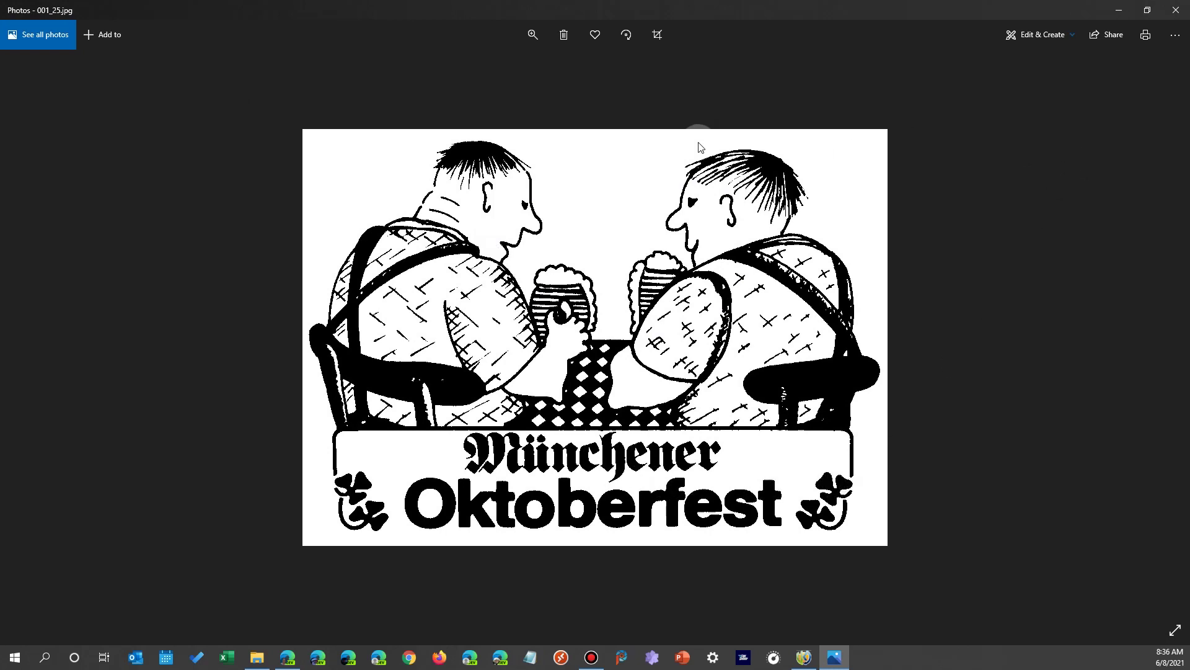
left_click(1175, 12)
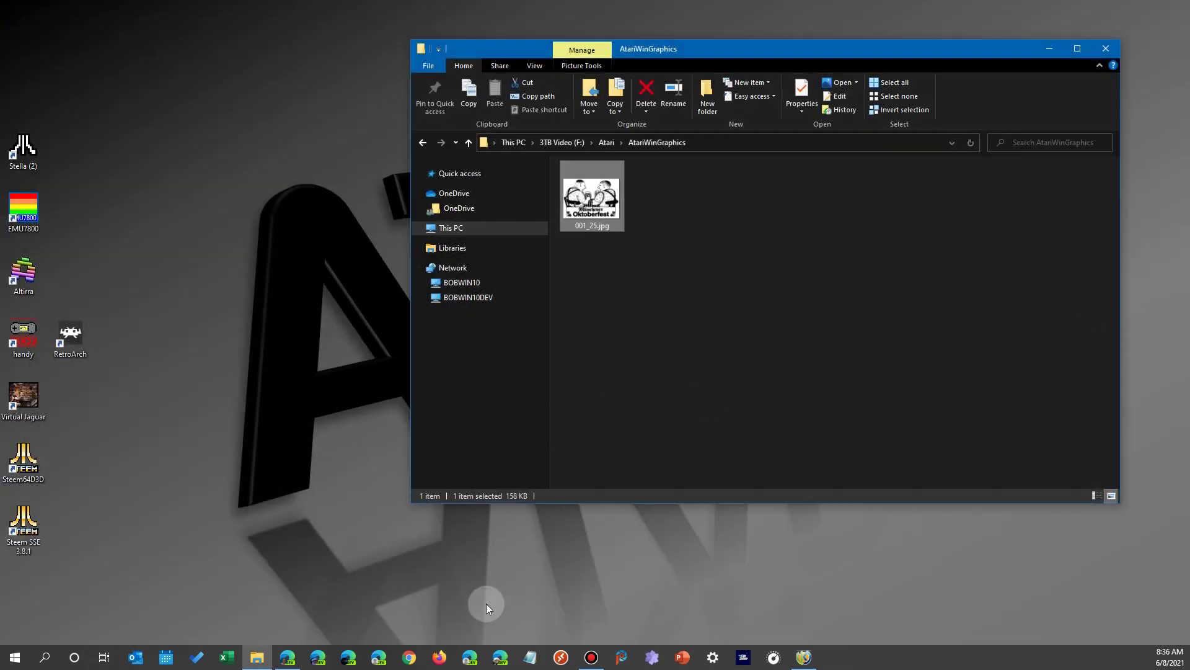
- Return to Konvertor, open the PICS\SPECTRUM folder and select JOCONDE.SPC
left_click(804, 656)
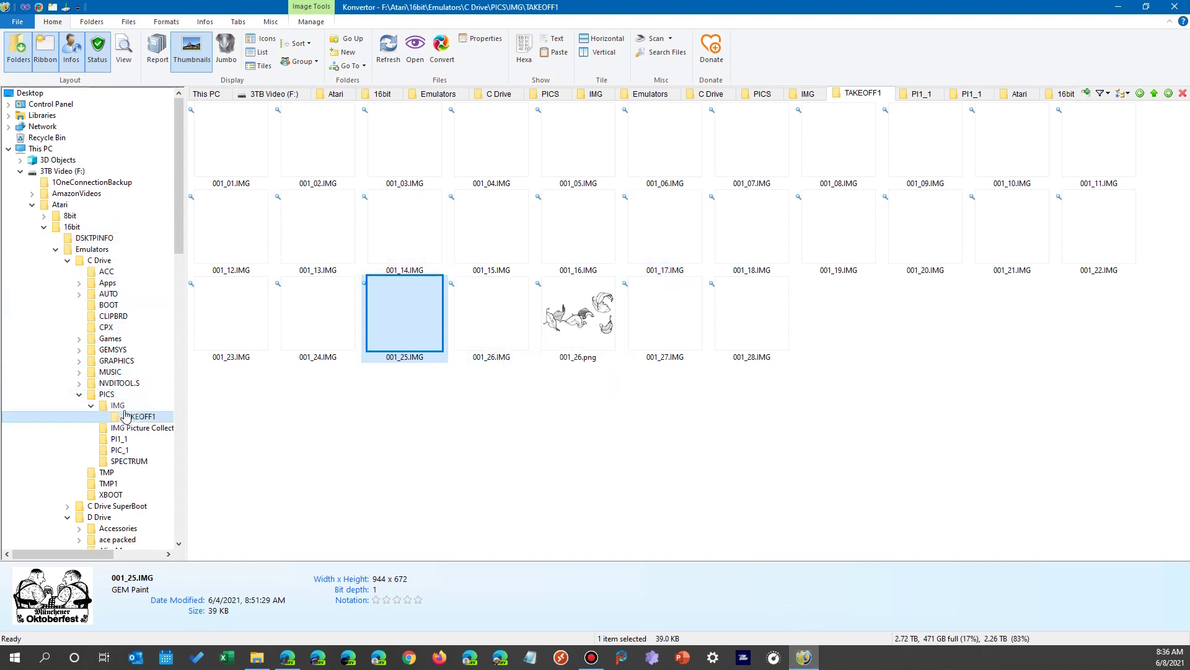
left_click(107, 394)
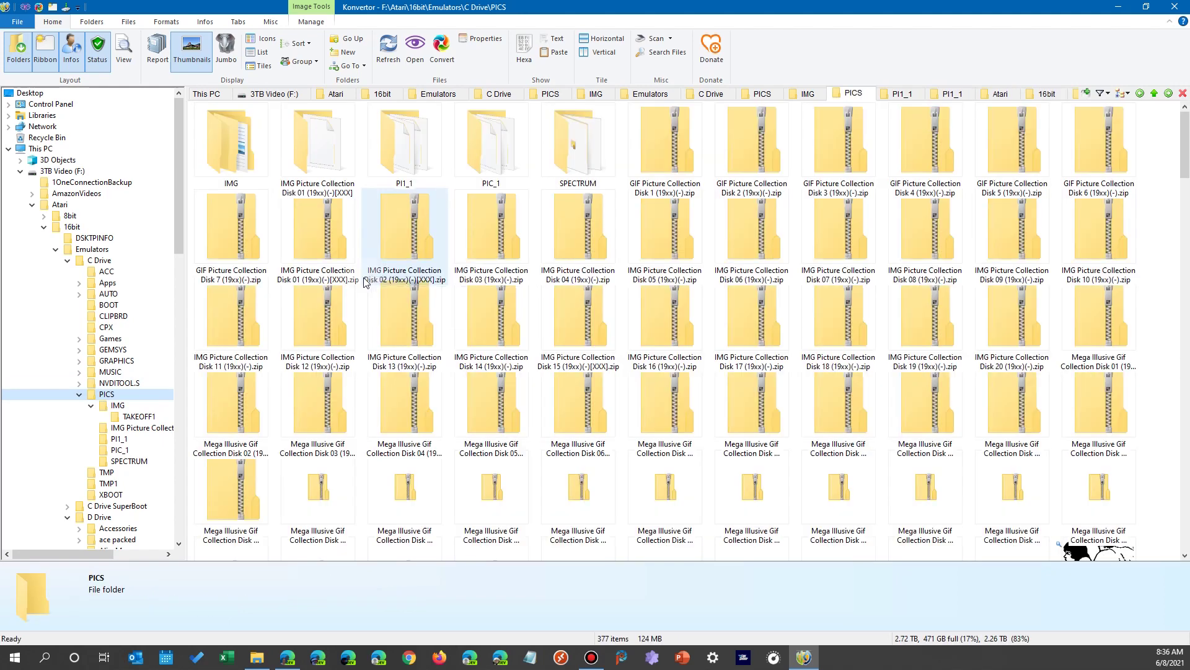
double_click(582, 152)
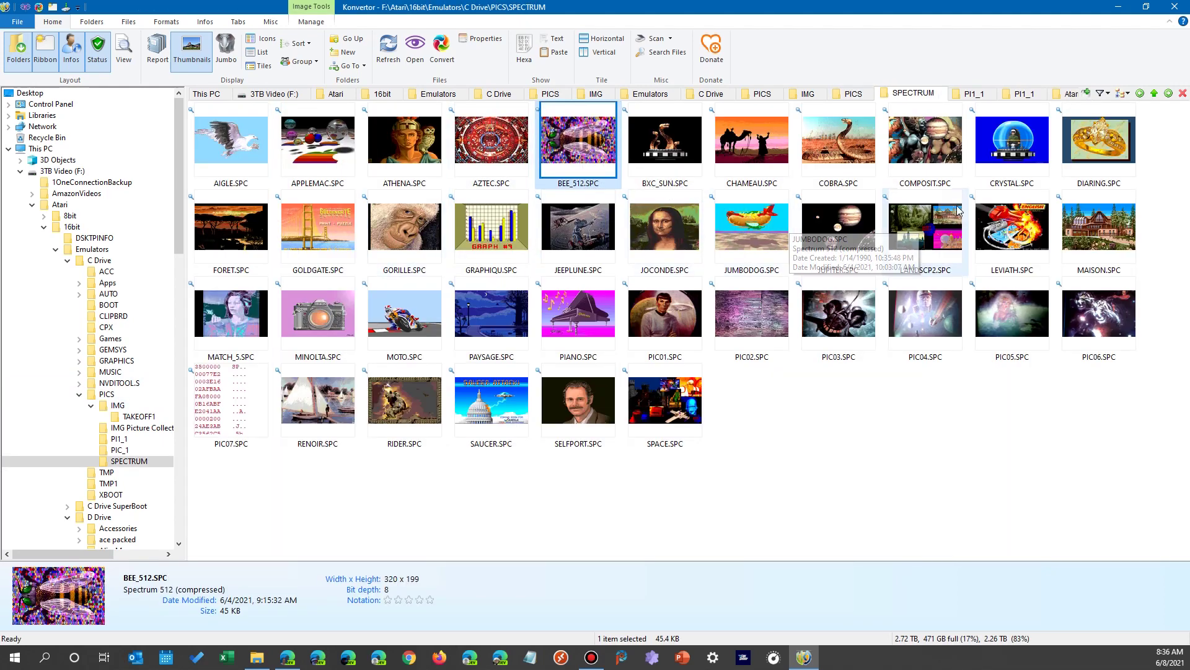
left_click(663, 230)
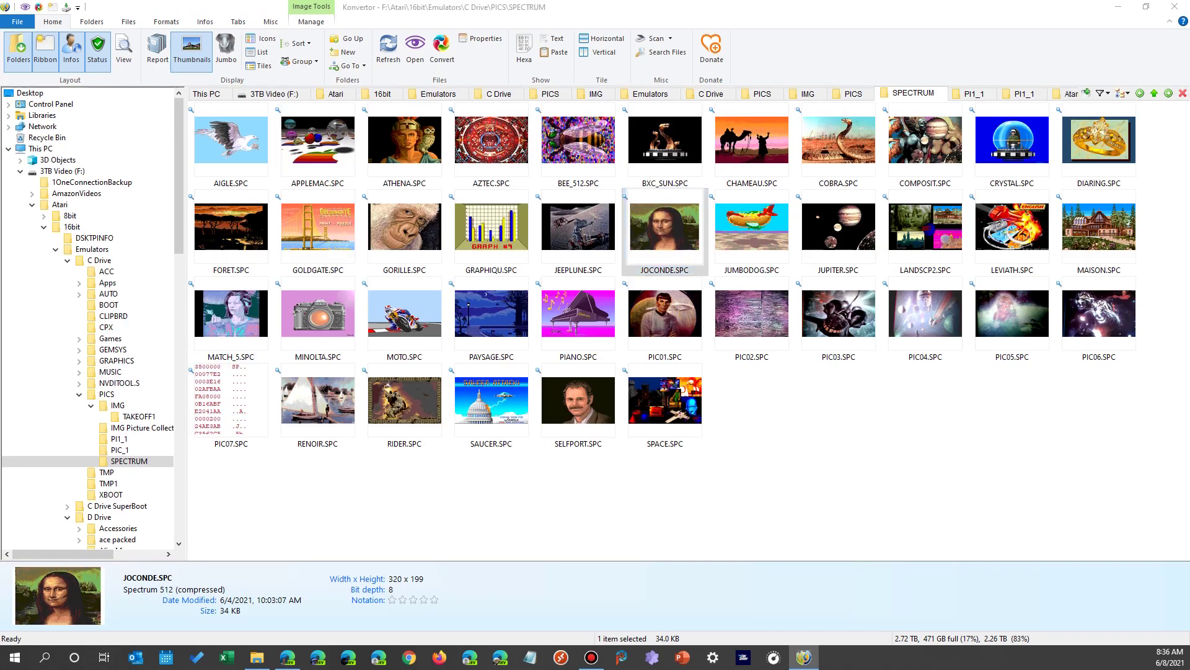
- Move the JOCONDE.SPC preview window left, then close the preview
left_click_drag(862, 74, 427, 48)
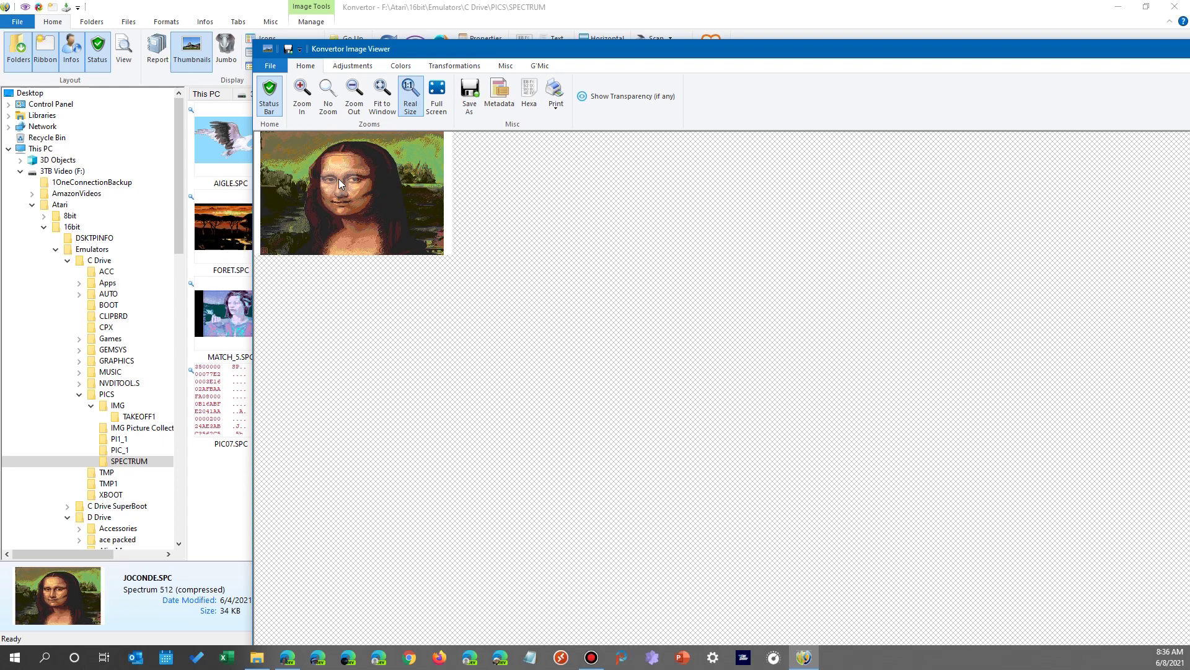
key("Escape")
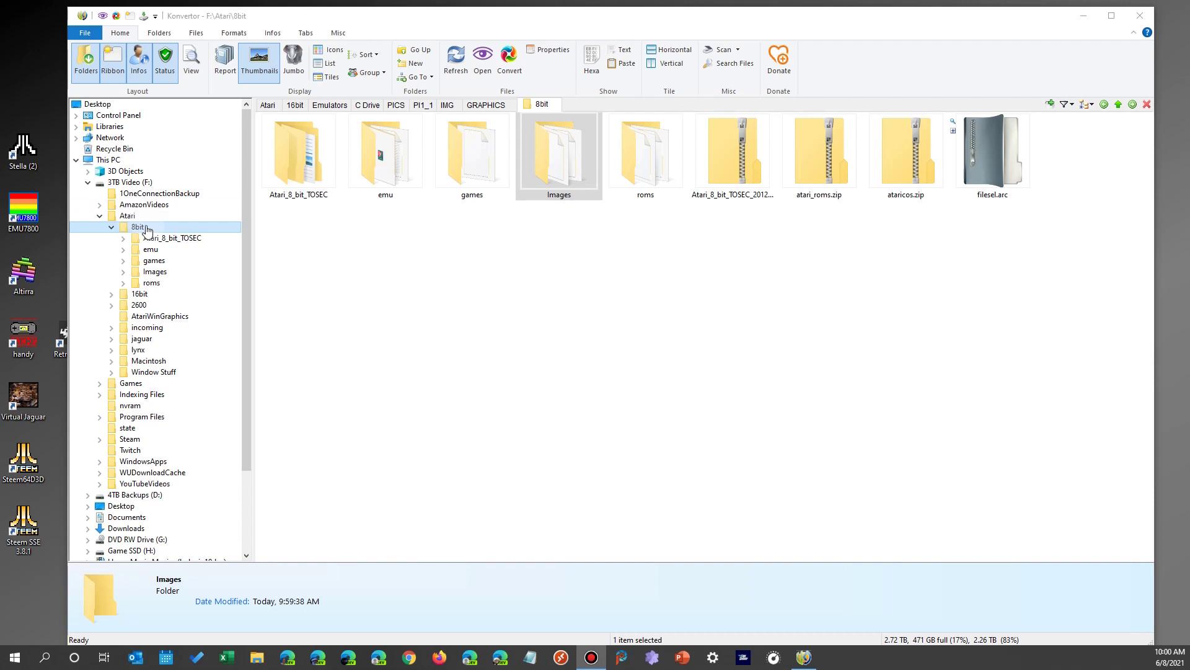
- Open the 8bit Images folder and preview H4.GR8, then close it
left_click(563, 156)
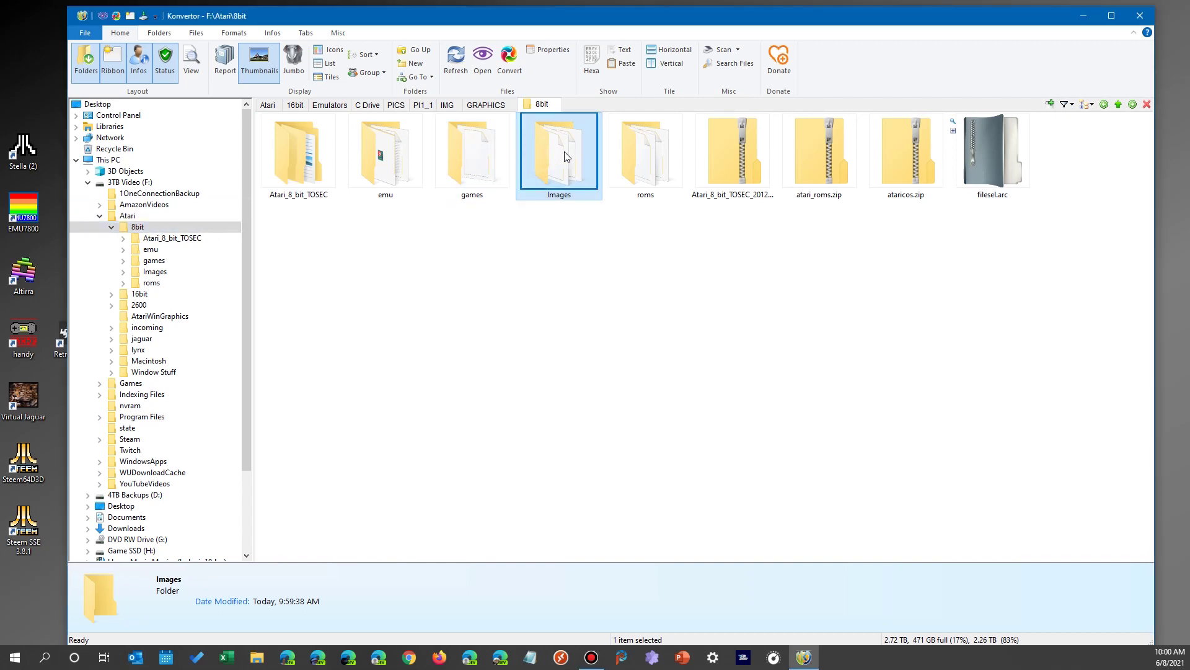
double_click(565, 156)
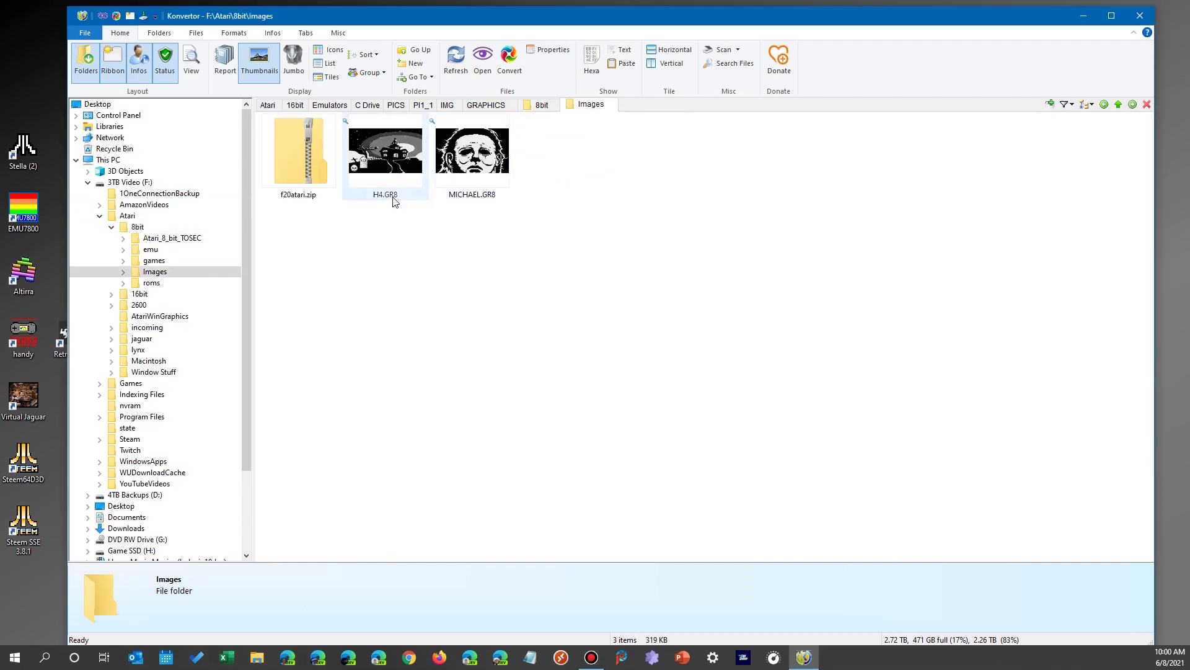
double_click(391, 175)
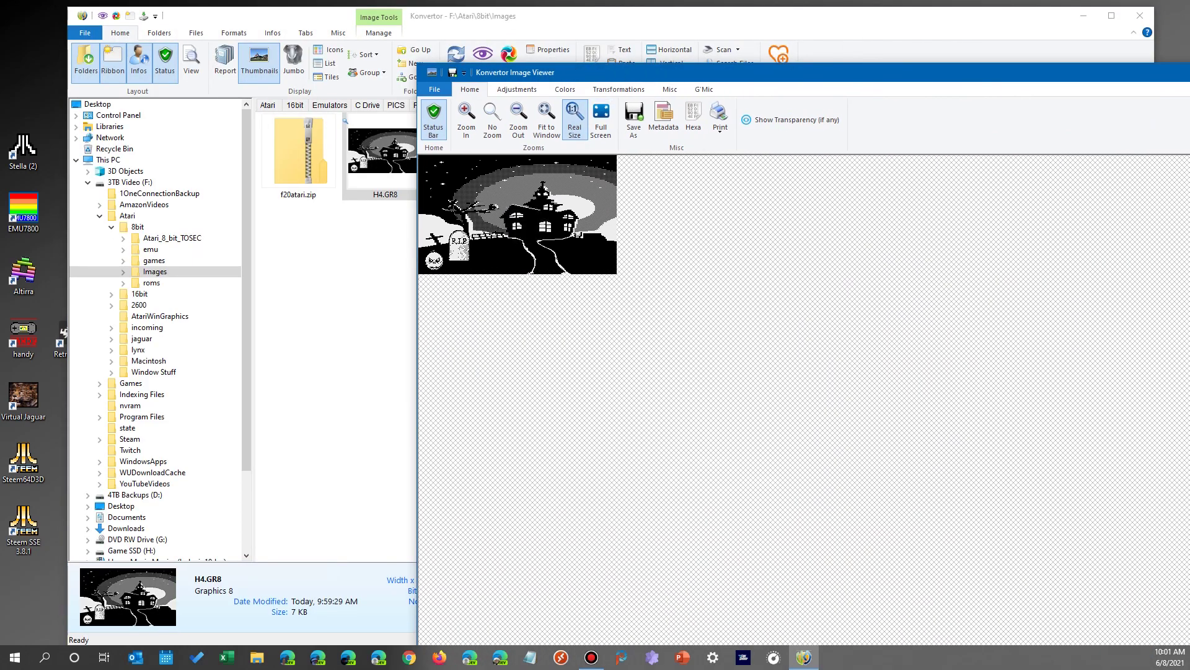
key("Escape")
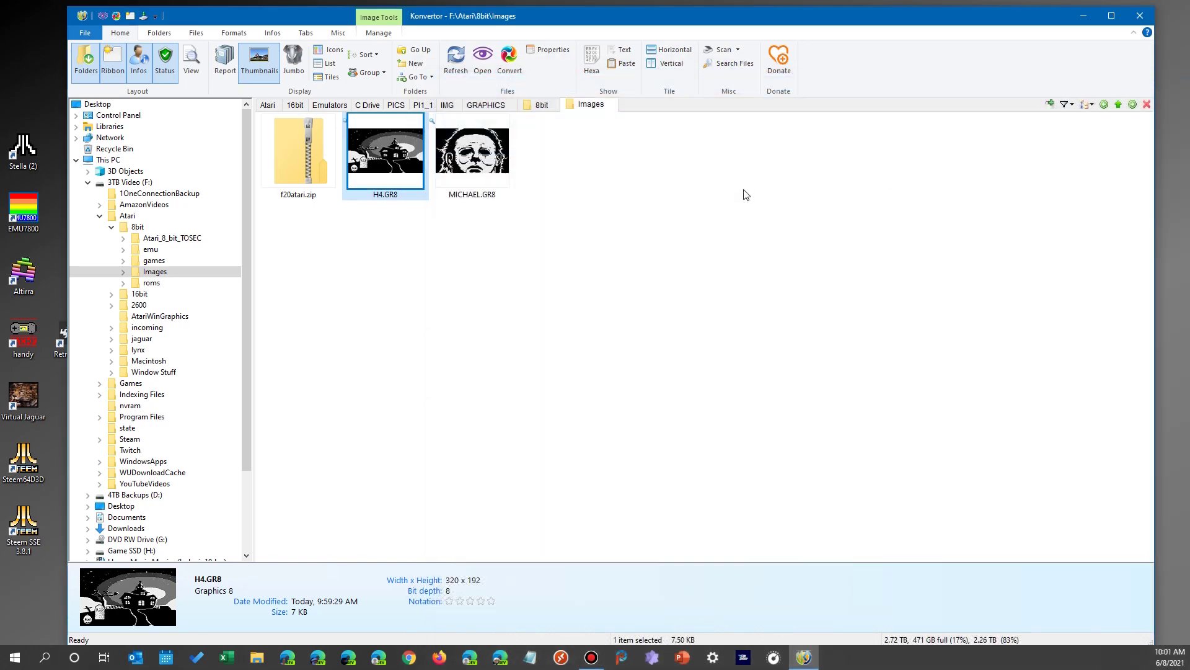
- Preview the 320 x 192 MICHAEL.GR8 Graphics 8 picture, then close it
left_click(478, 166)
double_click(478, 166)
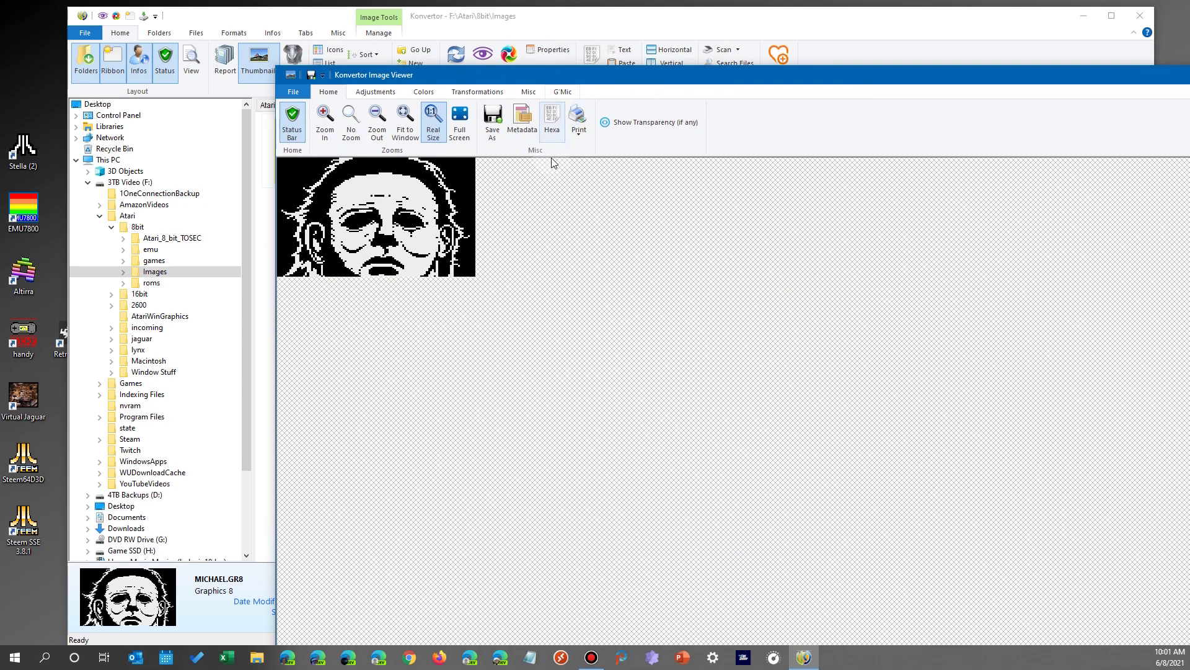
key("Escape")
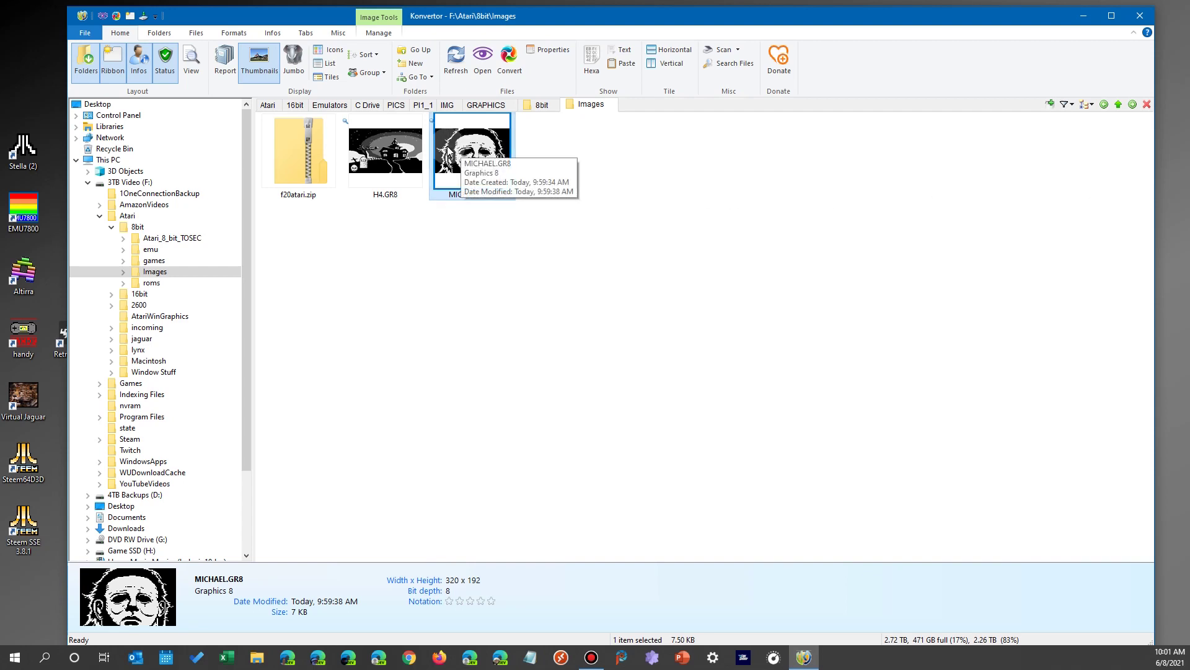
- Set F:\Atari\8bit\Images as the conversion target folder for MICHAEL.GR8
left_click(508, 55)
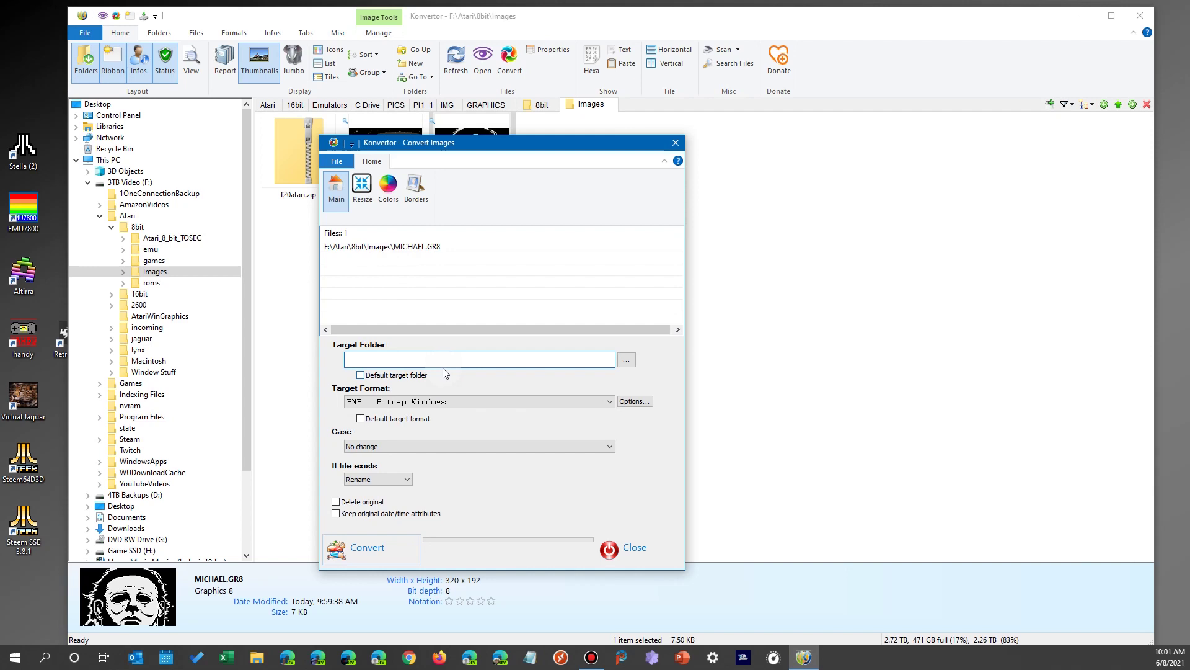
left_click(626, 360)
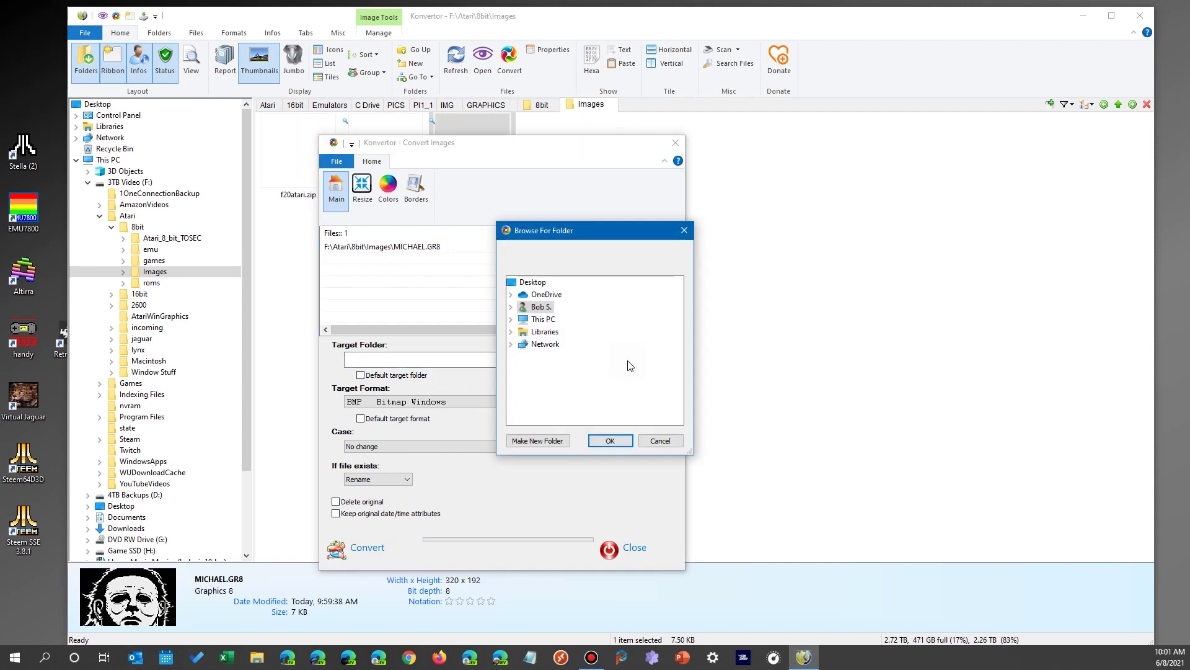
left_click(511, 308)
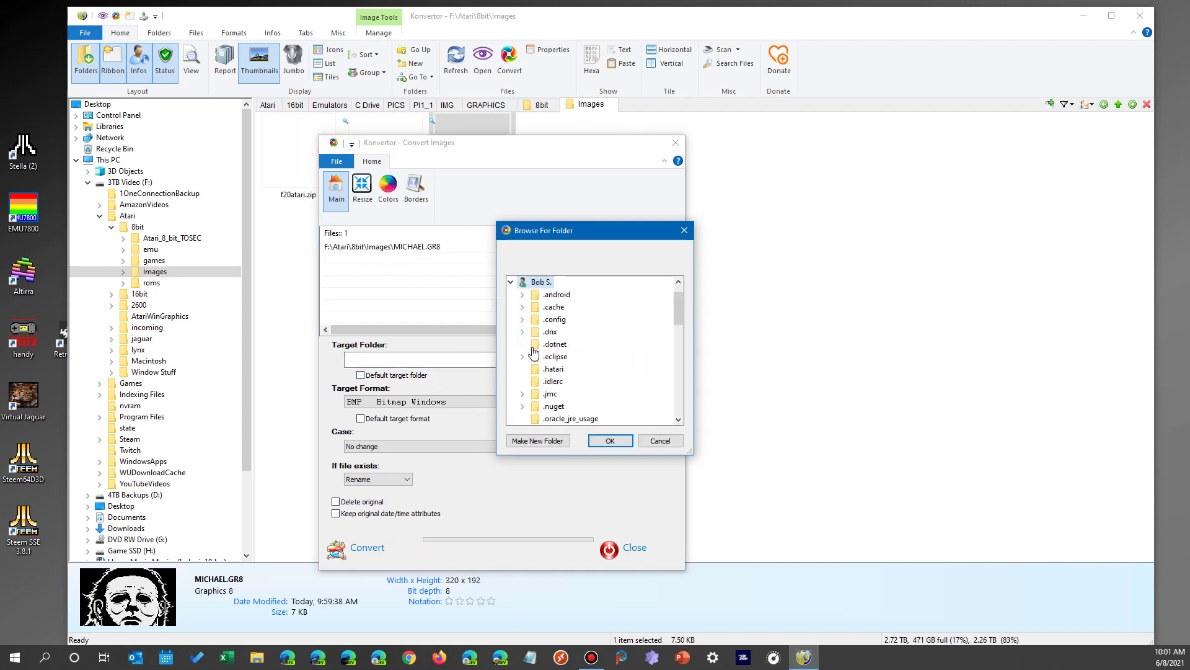
scroll(640, 374, "down", 15)
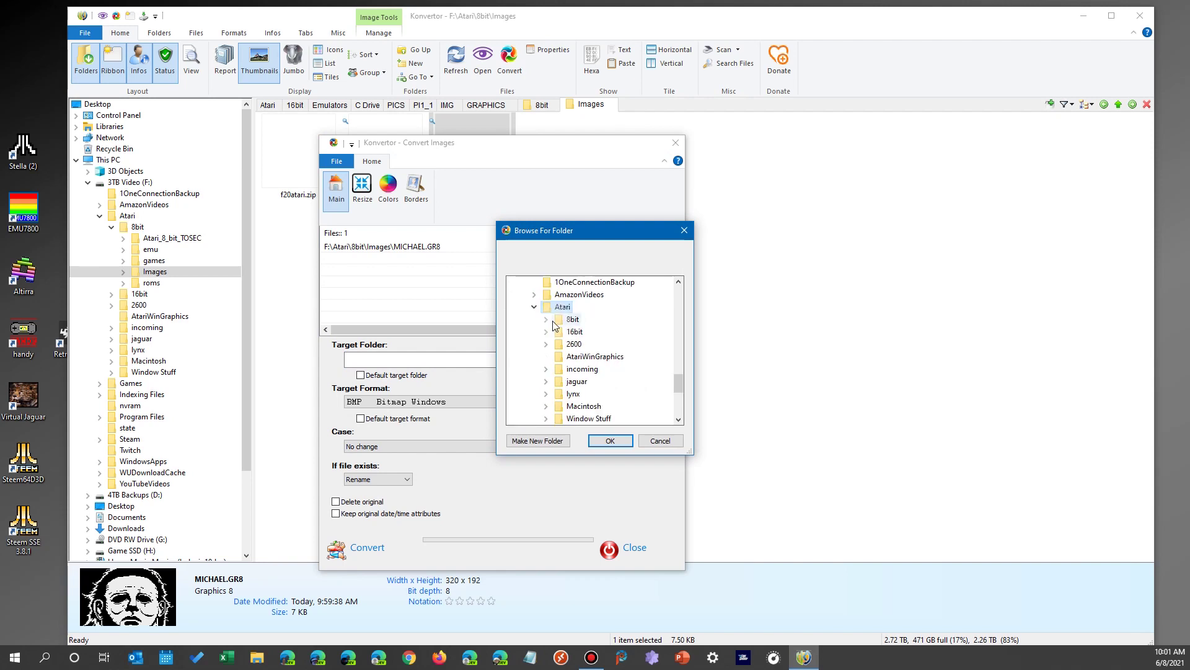
double_click(576, 321)
left_click(590, 369)
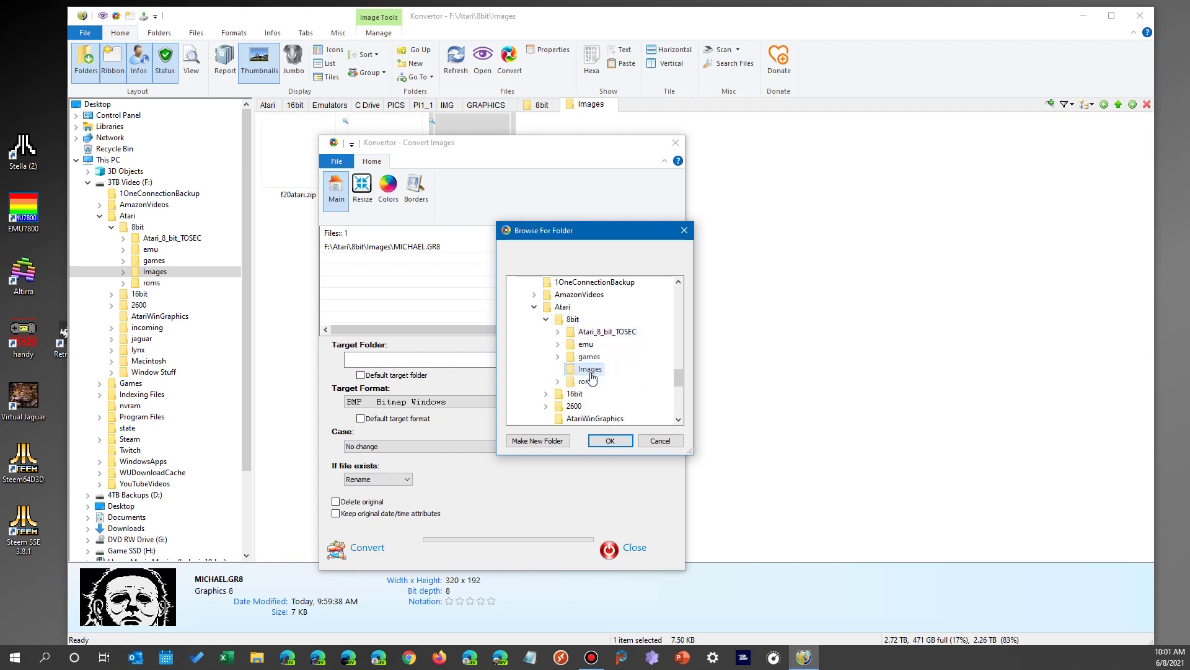
left_click(610, 441)
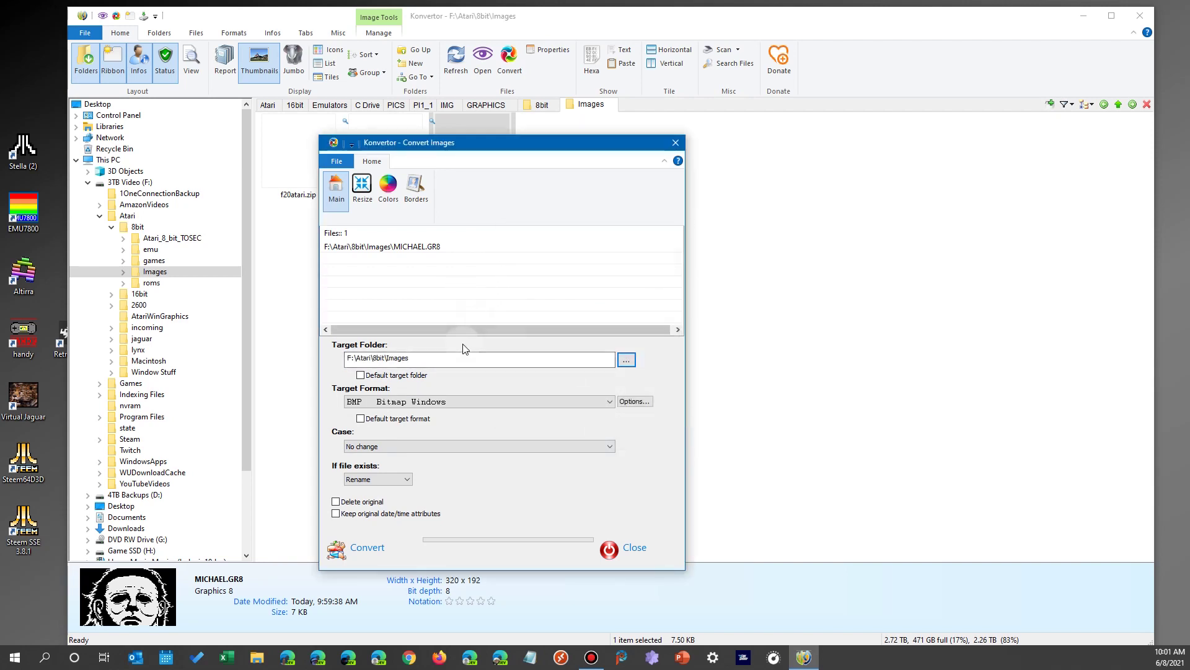
- Convert MICHAEL.GR8 to JPG, producing MICHAEL.jpg (18 KB) in 8bit\Images
left_click(427, 402)
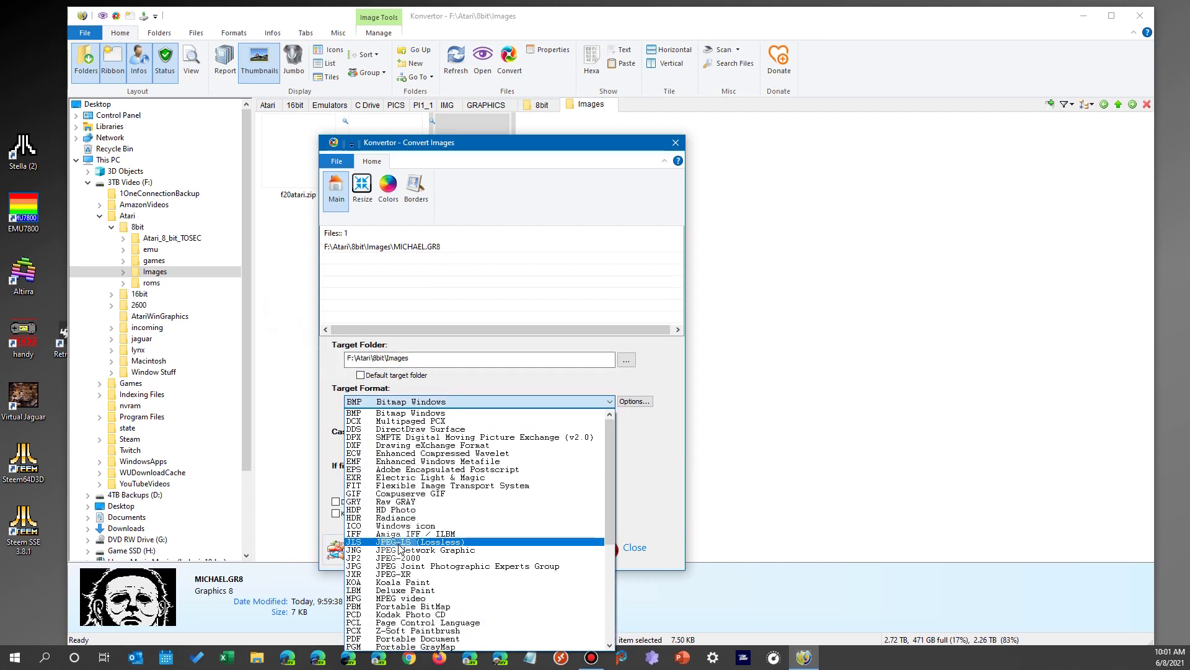
left_click(400, 566)
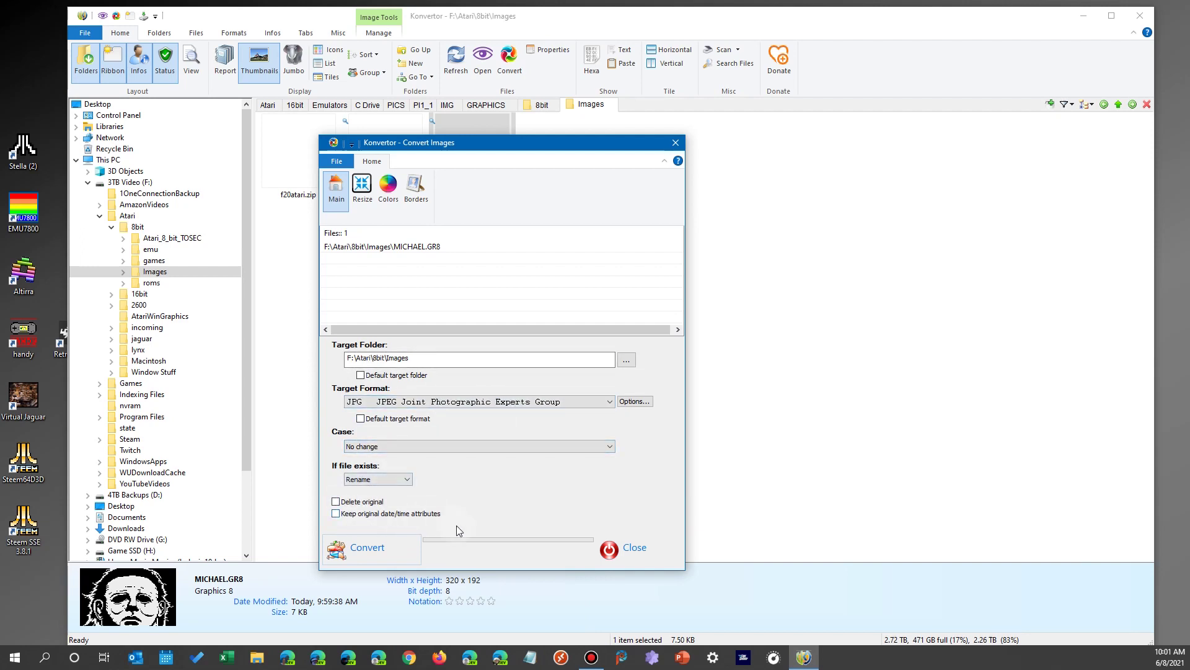
left_click(369, 548)
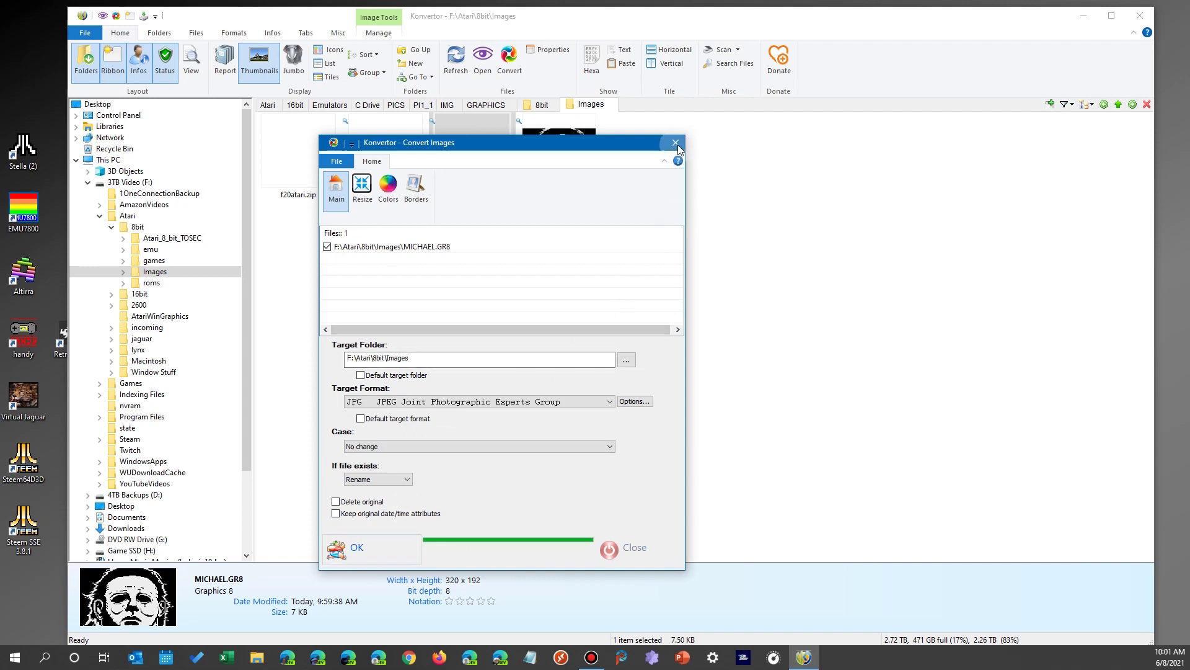
left_click(606, 553)
left_click_drag(740, 110, 606, 128)
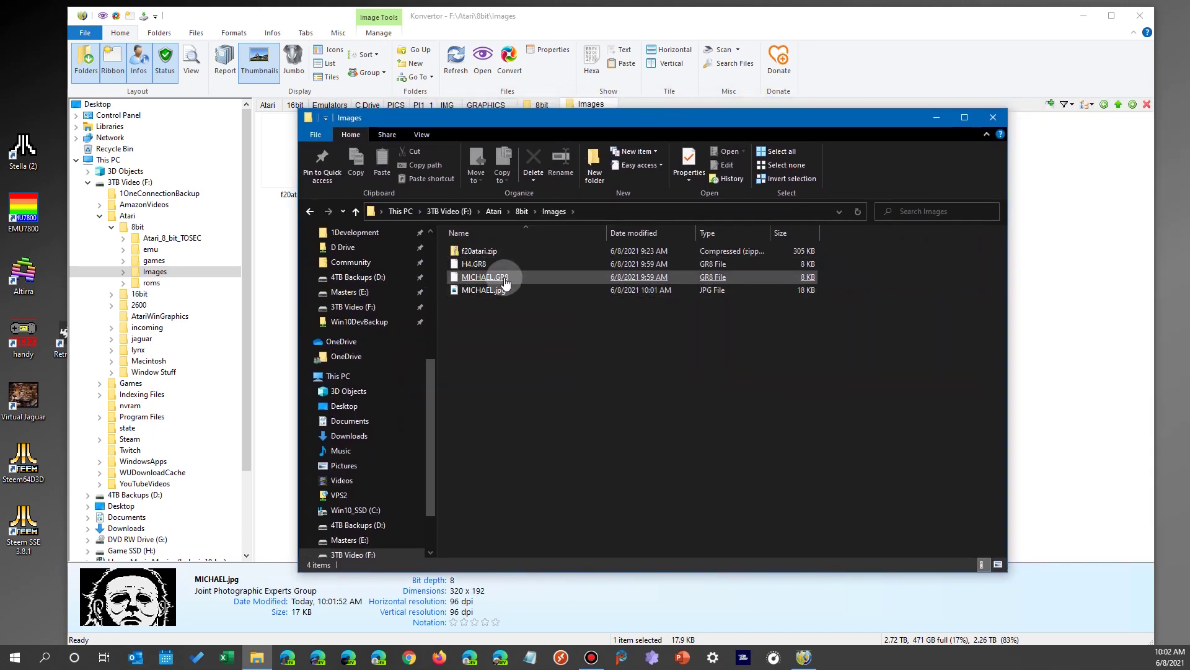
- View MICHAEL.jpg in Photos, check its file info (320 x 192, 17.9 KB), then close Photos and the Images folder
double_click(487, 290)
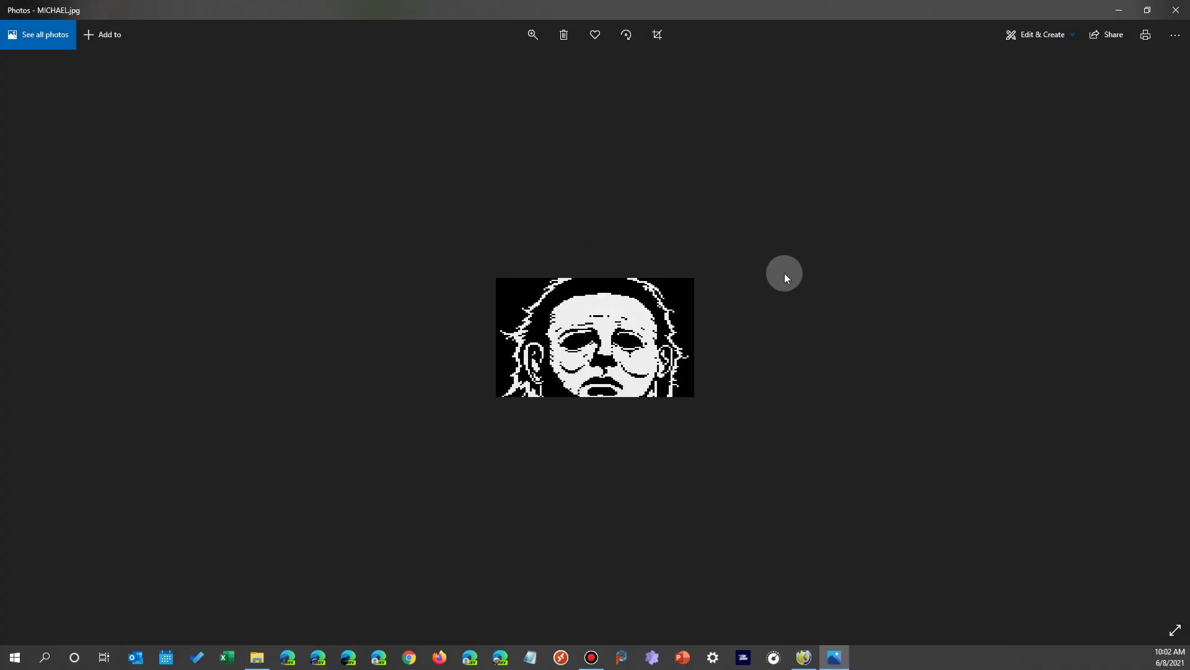
right_click(751, 227)
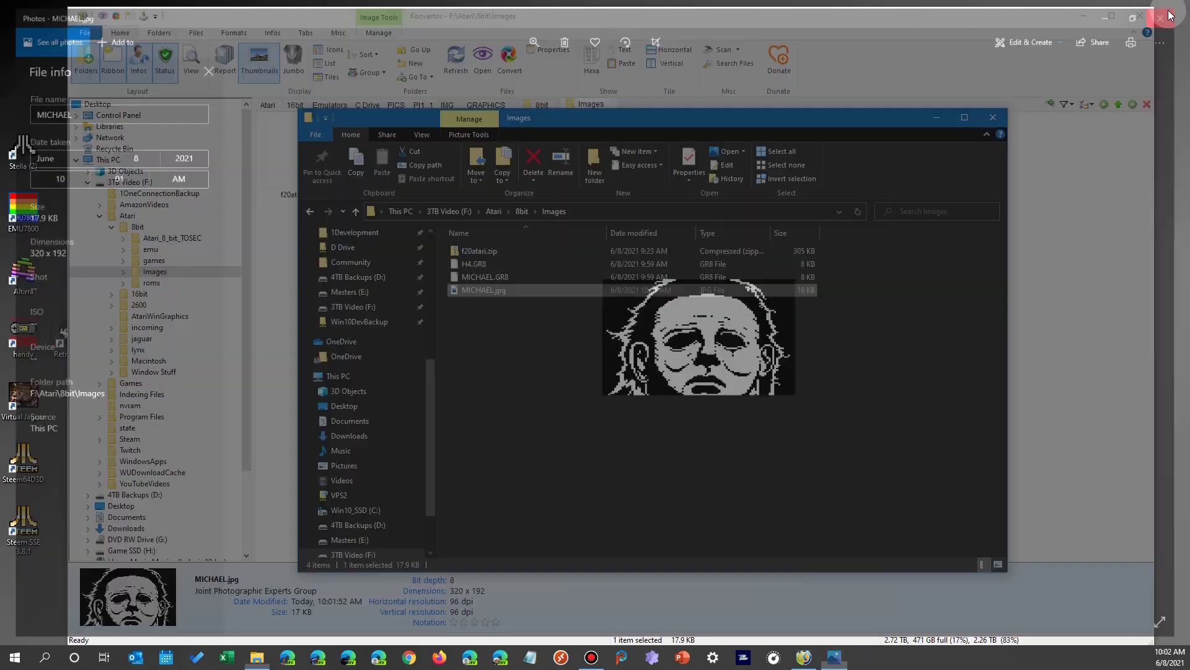
left_click(1176, 10)
left_click(992, 117)
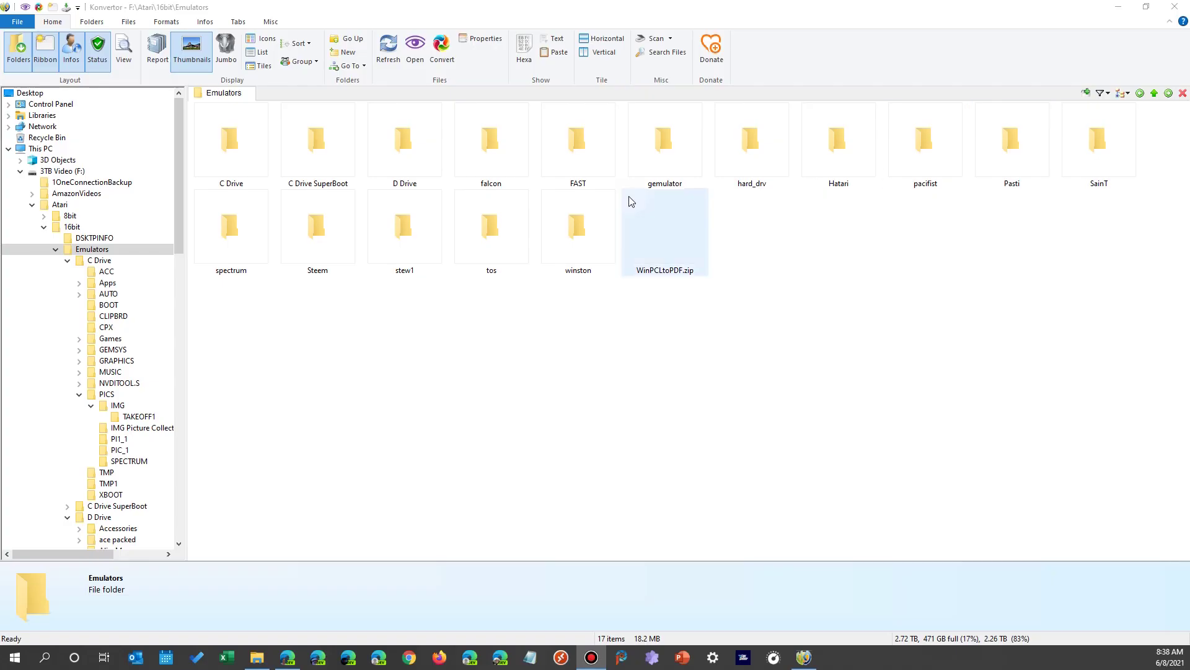
- Browse the emulator's C Drive, PICS and D Drive folders, then select COPS.ACX back in C Drive
double_click(239, 165)
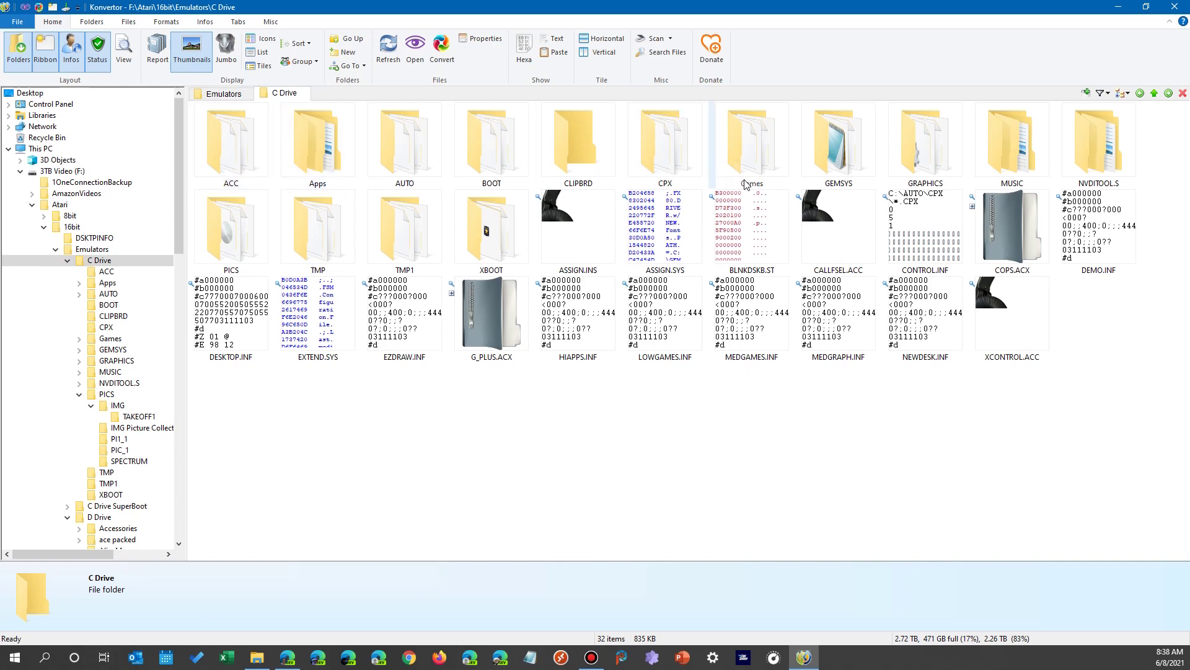
left_click(226, 222)
left_click(227, 222)
double_click(225, 222)
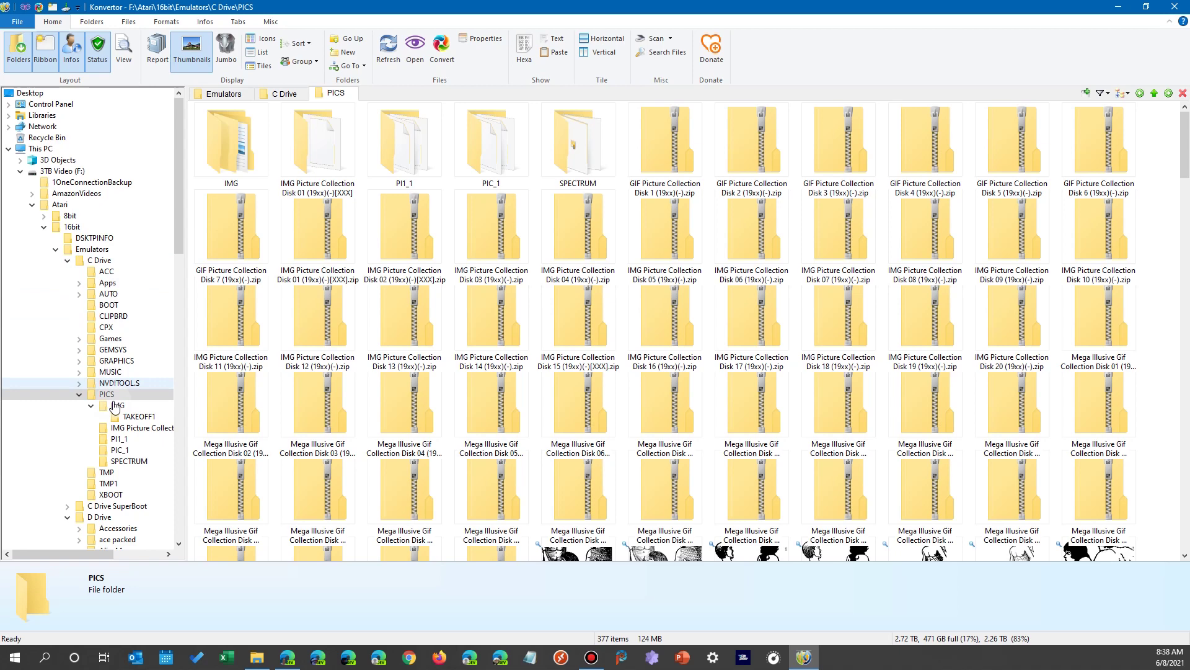
left_click(130, 513)
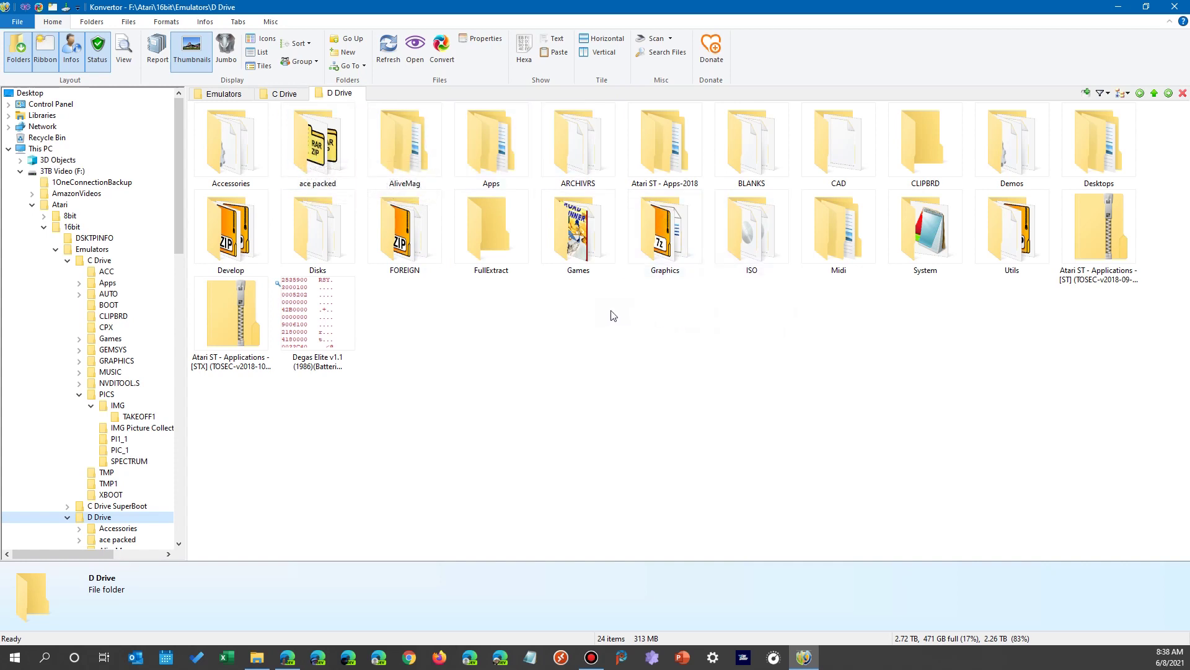
left_click(658, 227)
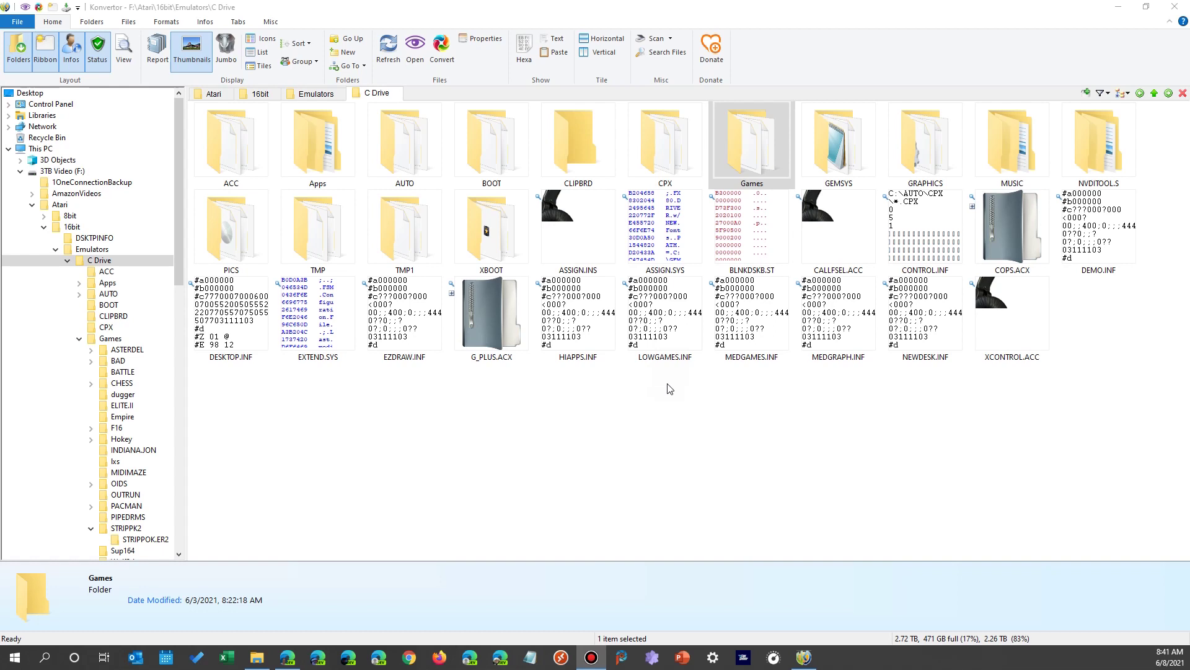
left_click(1010, 239)
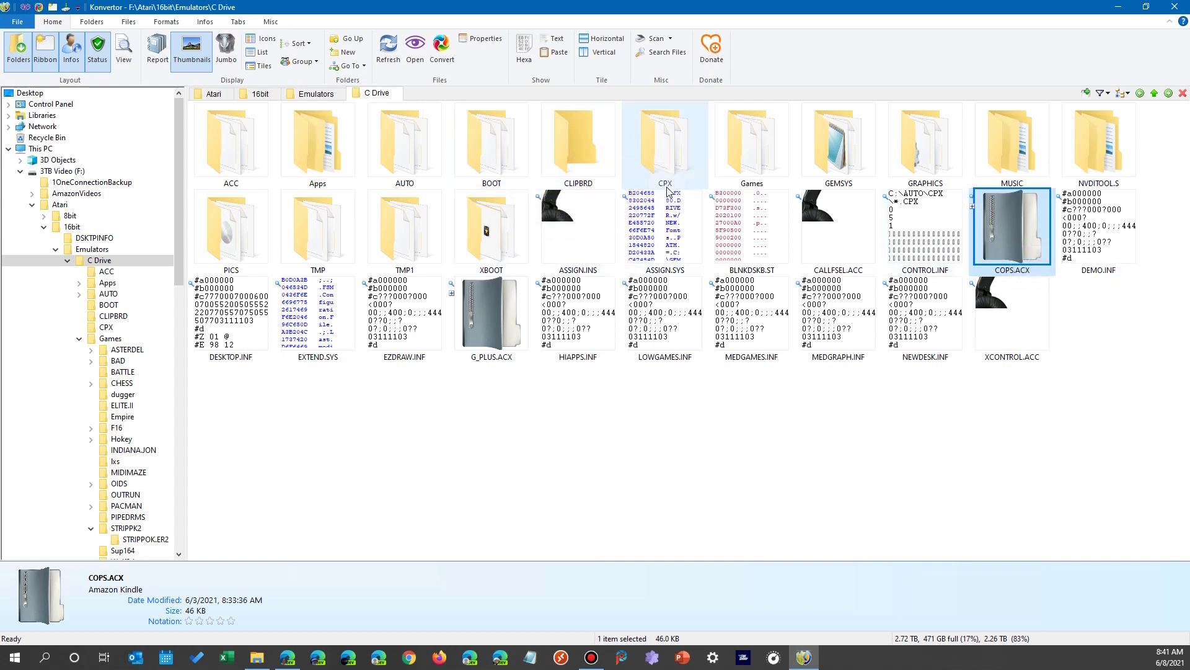
- List the EZDRAW AIRCRAFT .GEM files, minimise Konvertor and bring Steem SSE's ENTERPRS.GEM drawing to the front
double_click(666, 161)
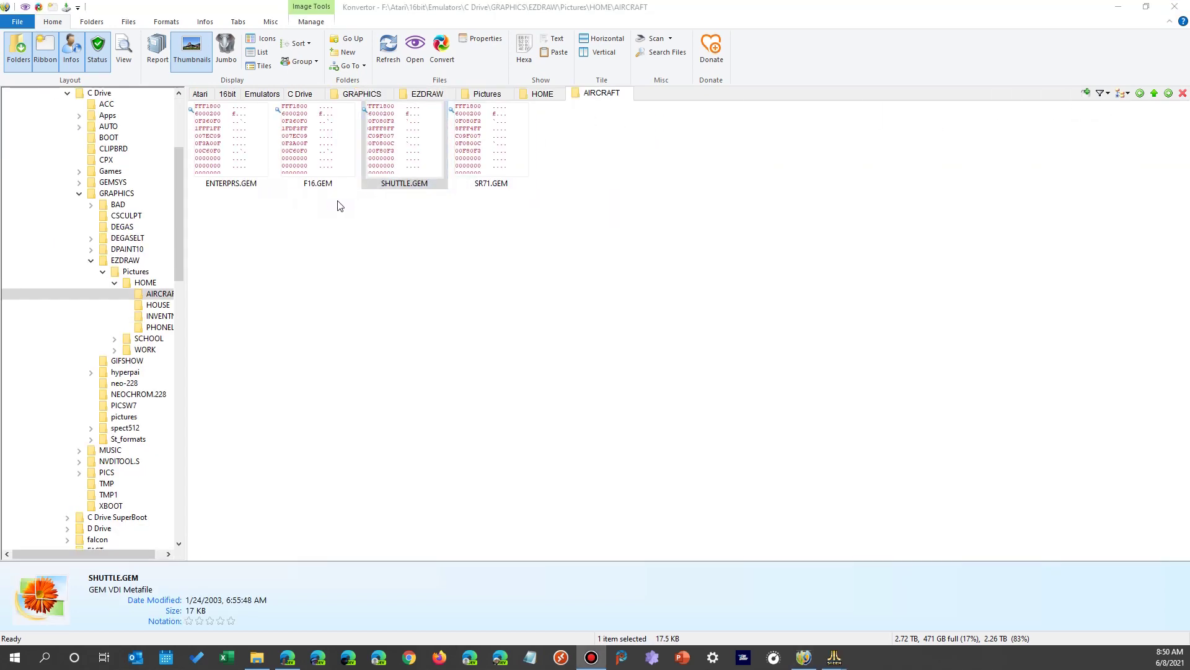
left_click(1118, 7)
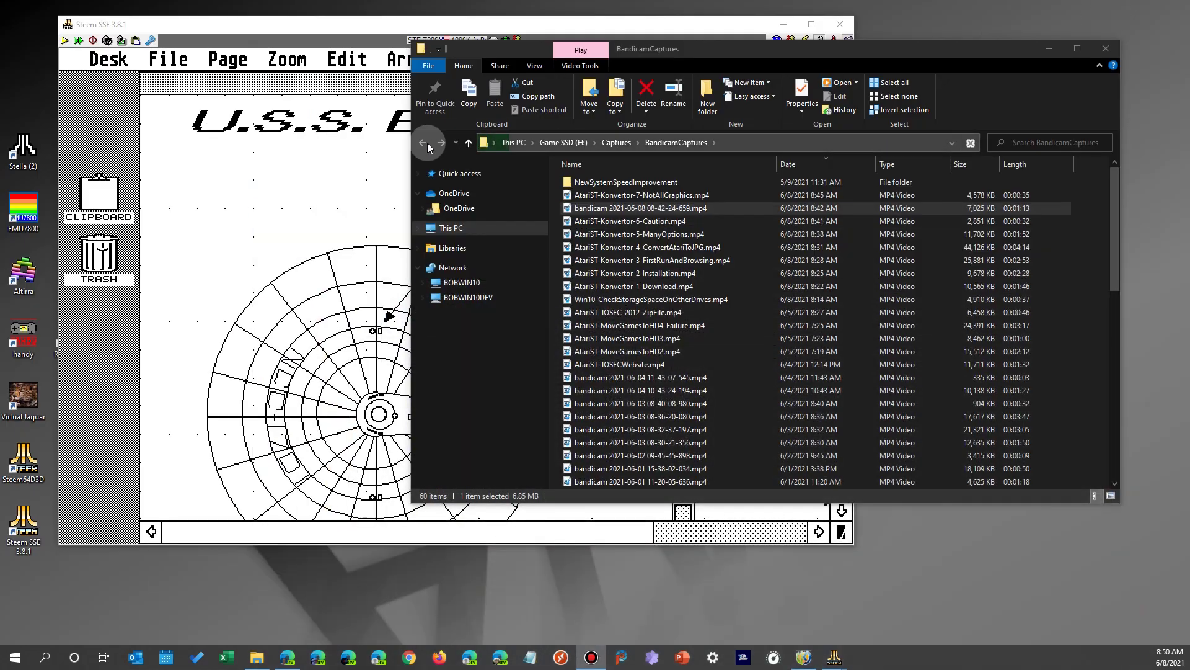
left_click(334, 26)
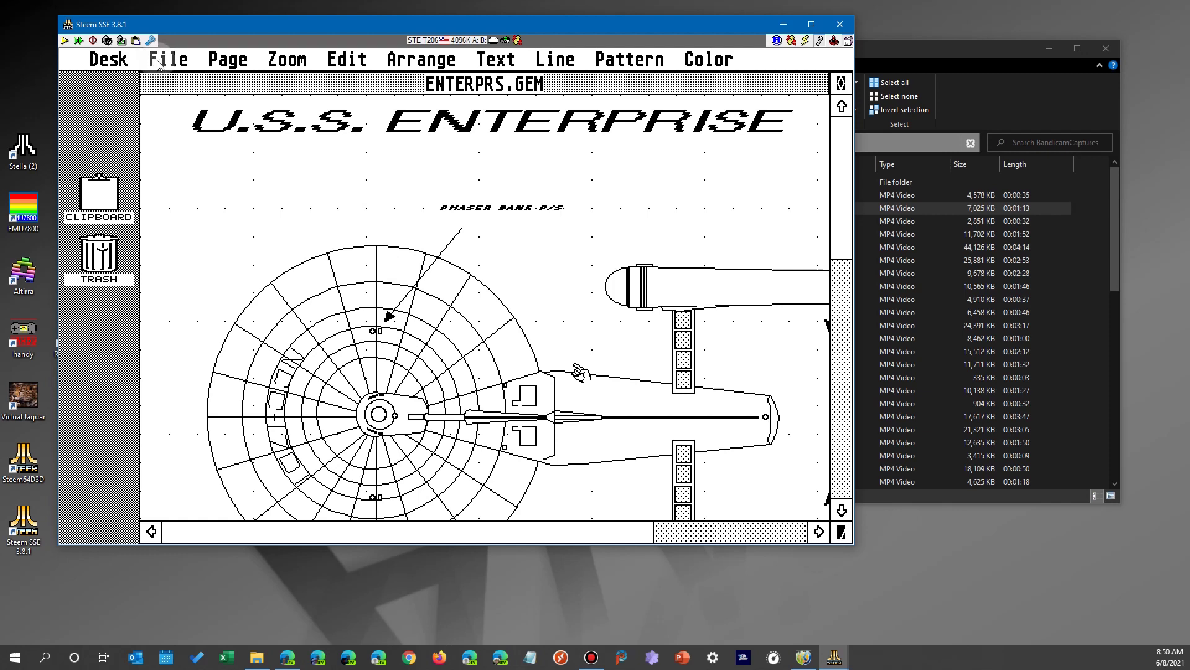
left_click(65, 41)
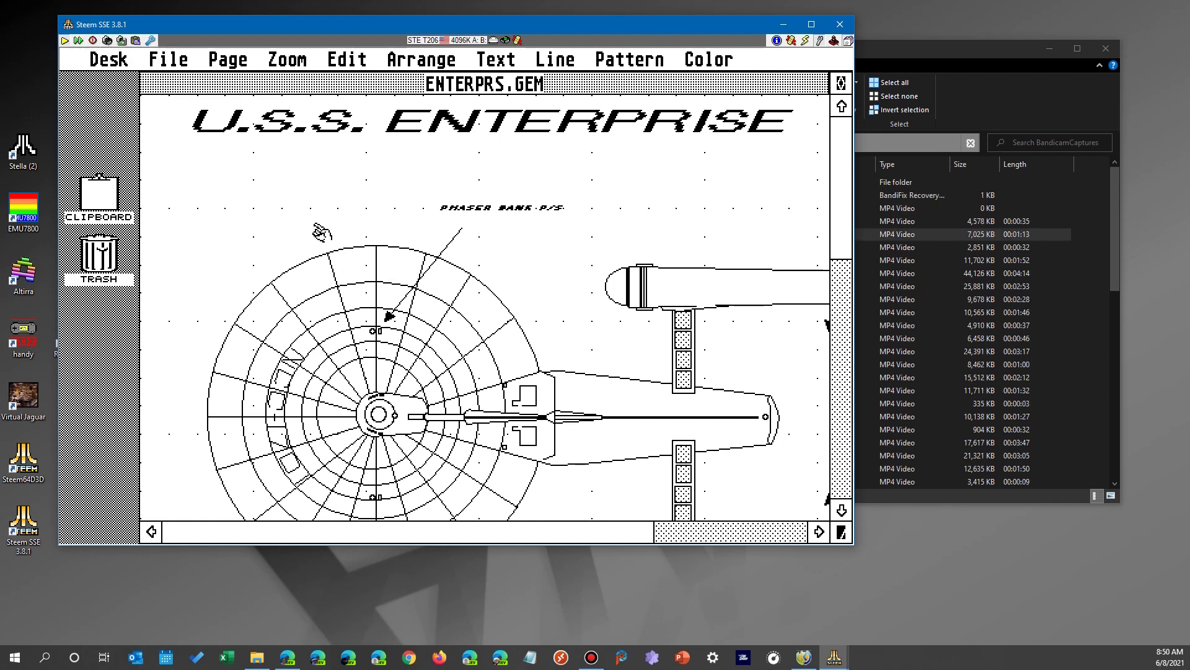
- Load SR71.GEM into EZDraw, replacing the current drawing
mouse_move(163, 59)
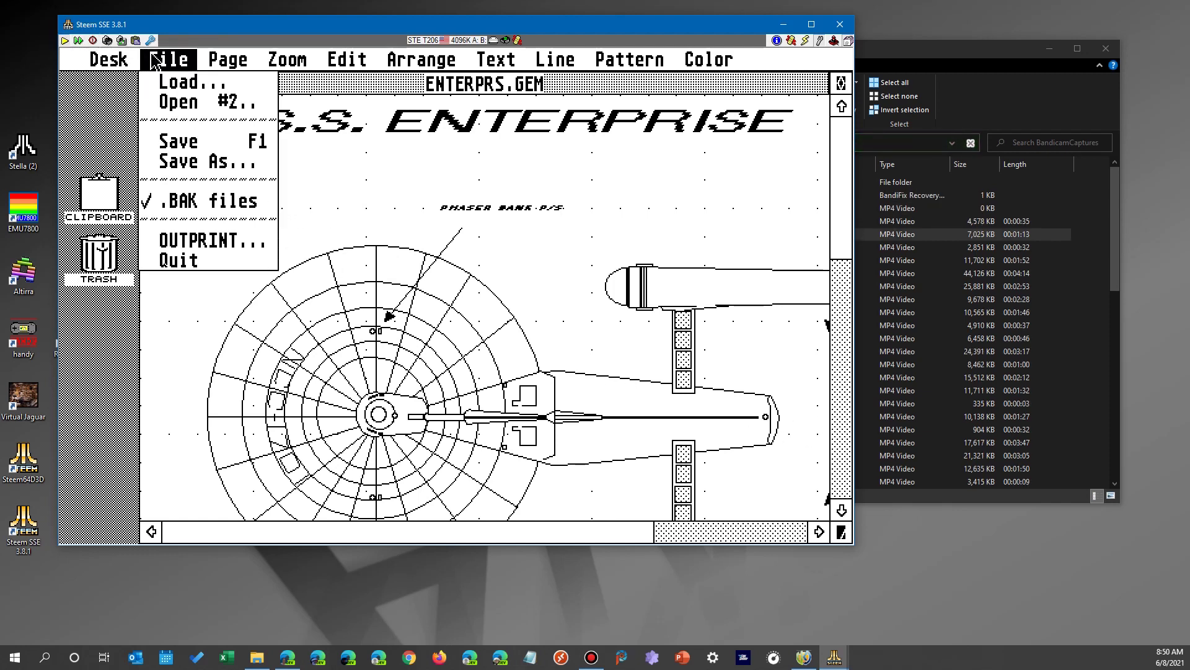
left_click(180, 84)
left_click(406, 366)
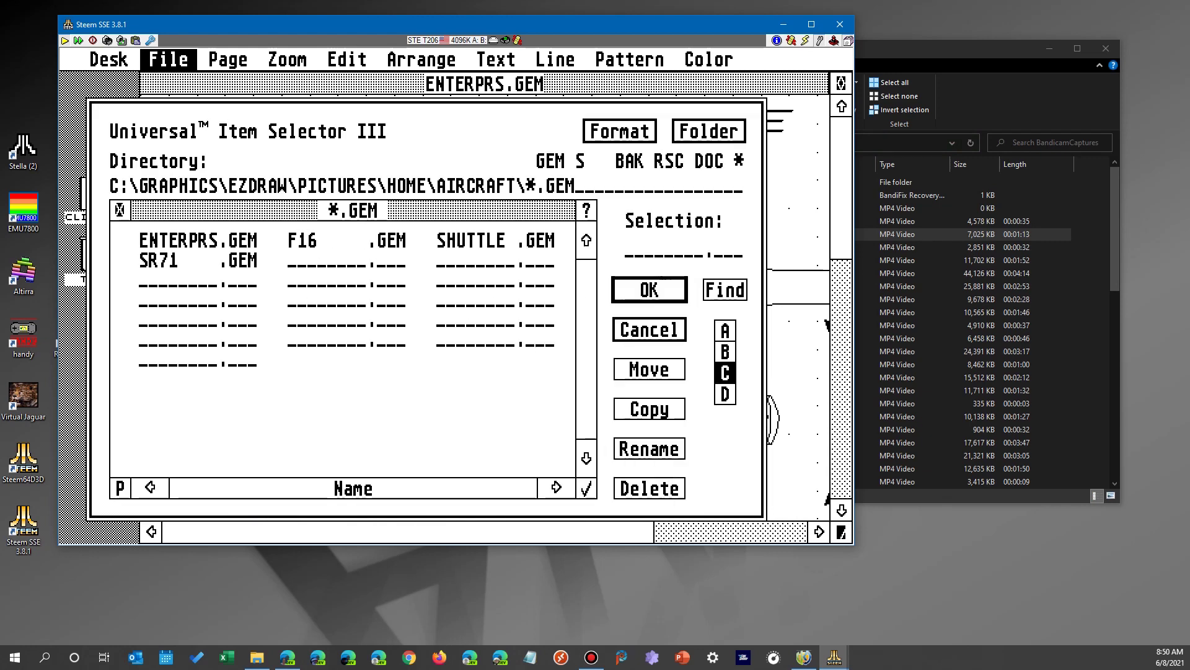
left_click(161, 267)
left_click(162, 271)
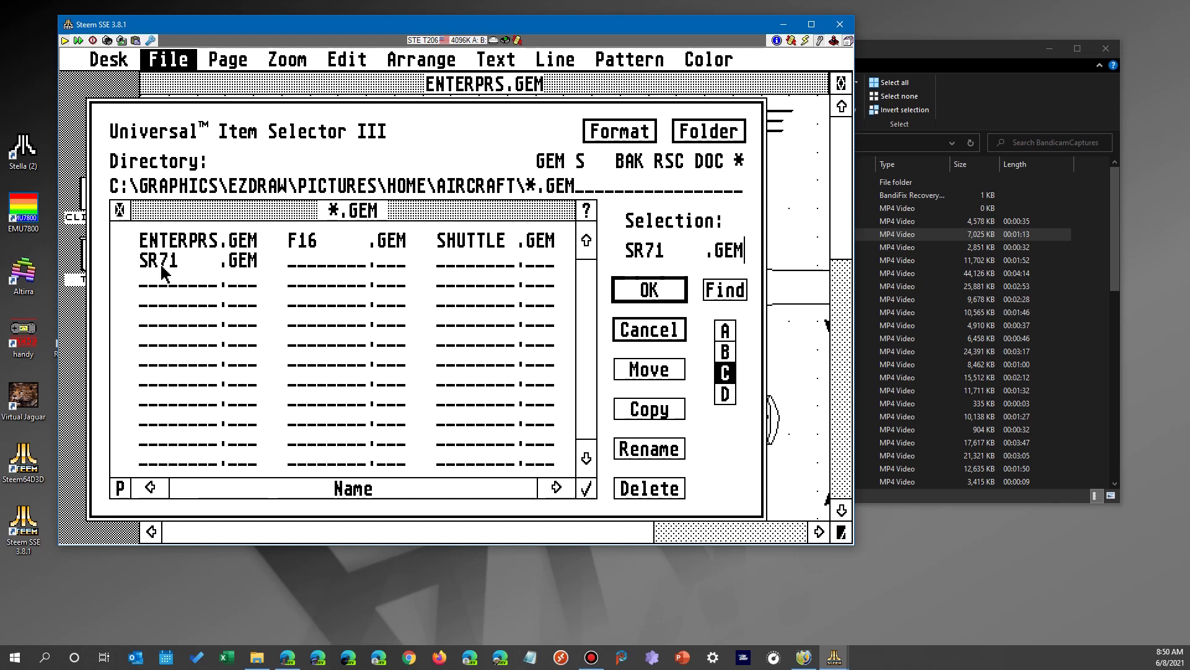
left_click(151, 266)
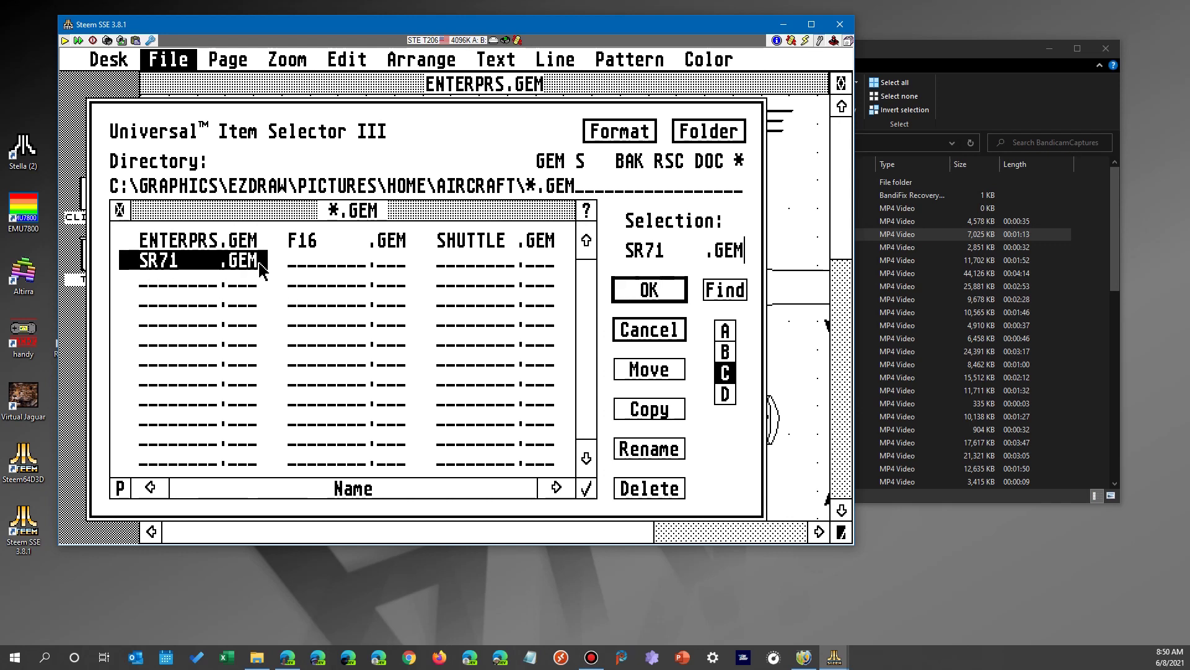
left_click(636, 289)
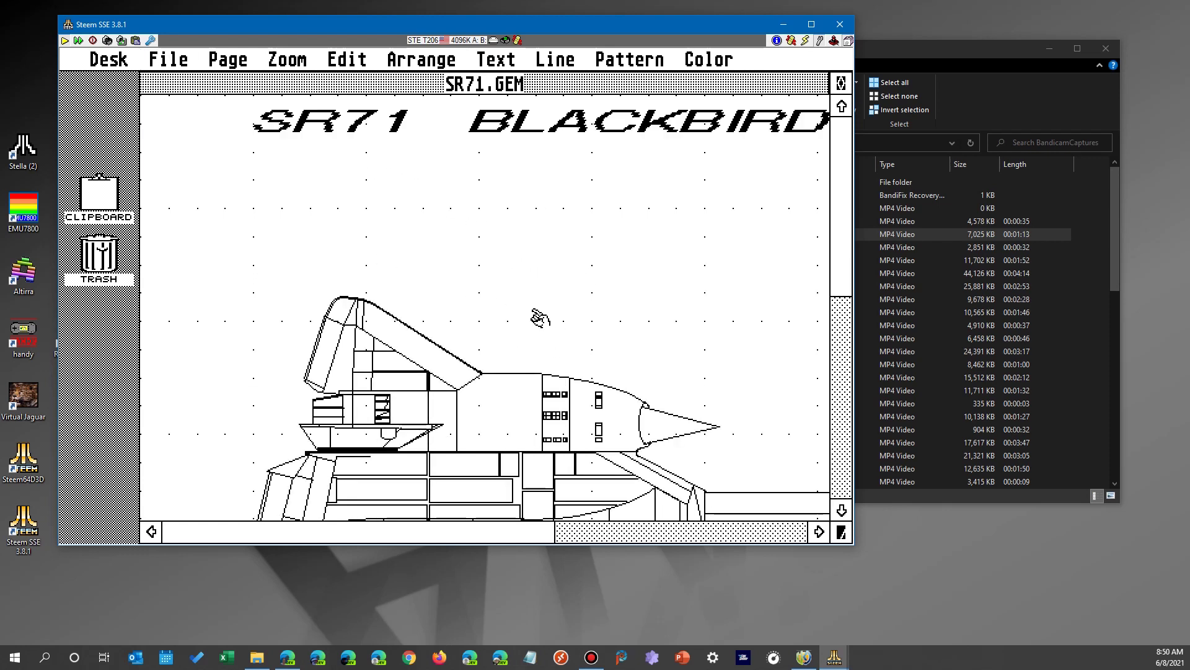
- Zoom to Full Page to see the whole SR71 Blackbird drawing, then return to Konvertor
mouse_move(288, 60)
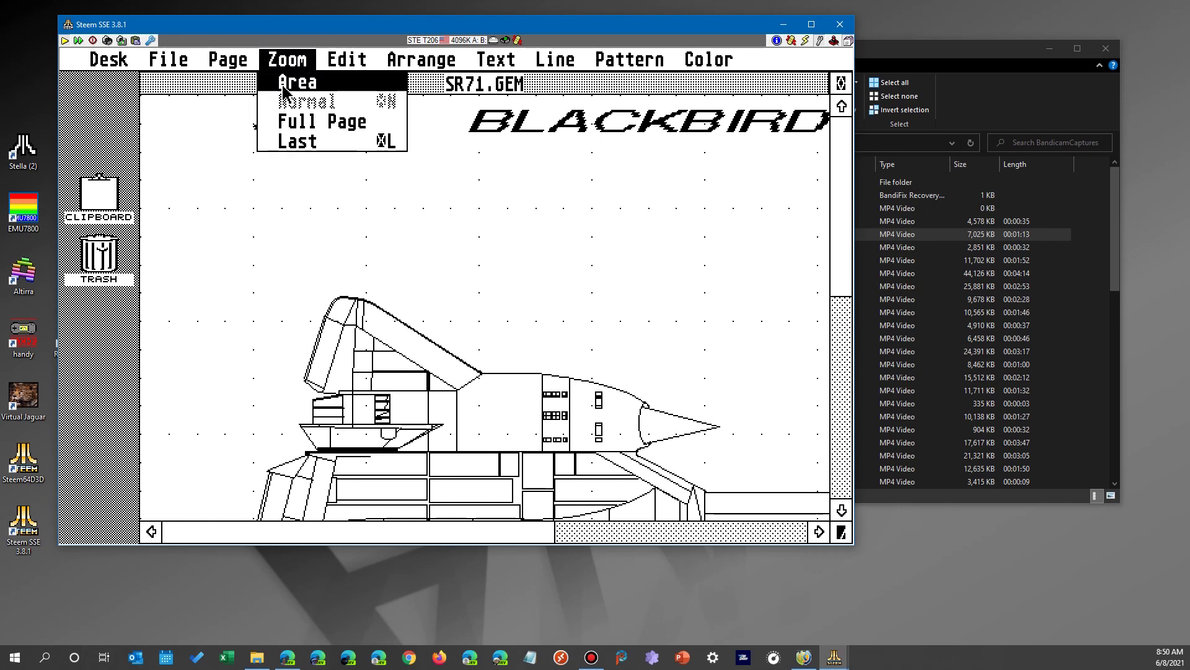
left_click(295, 123)
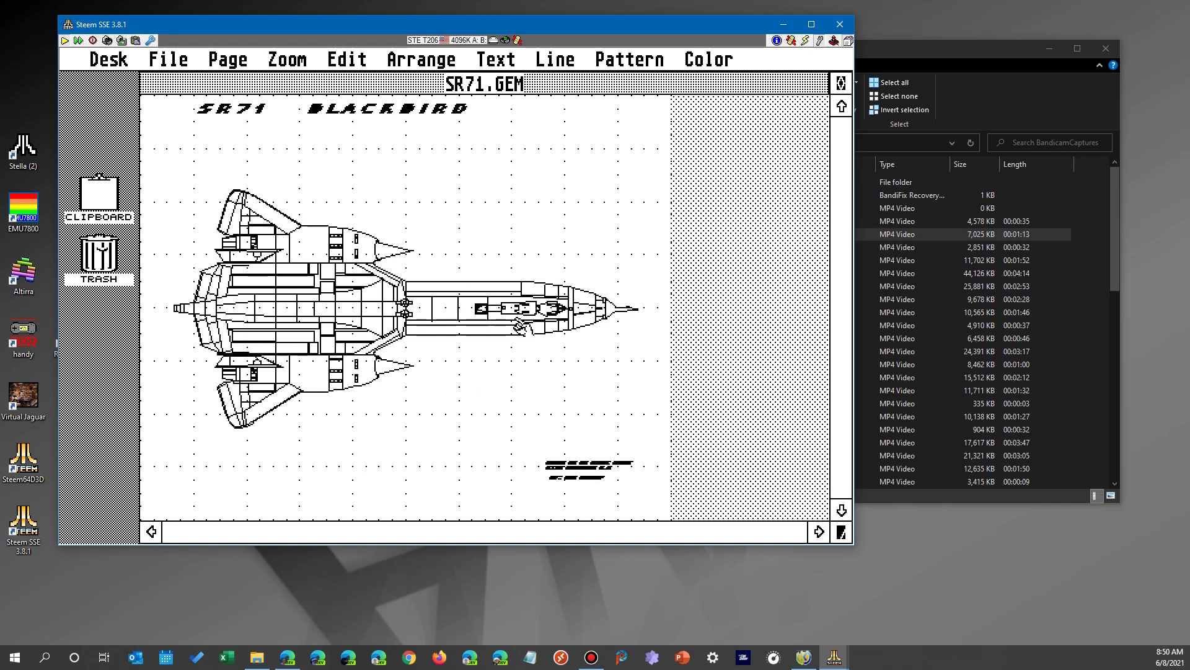
left_click(803, 660)
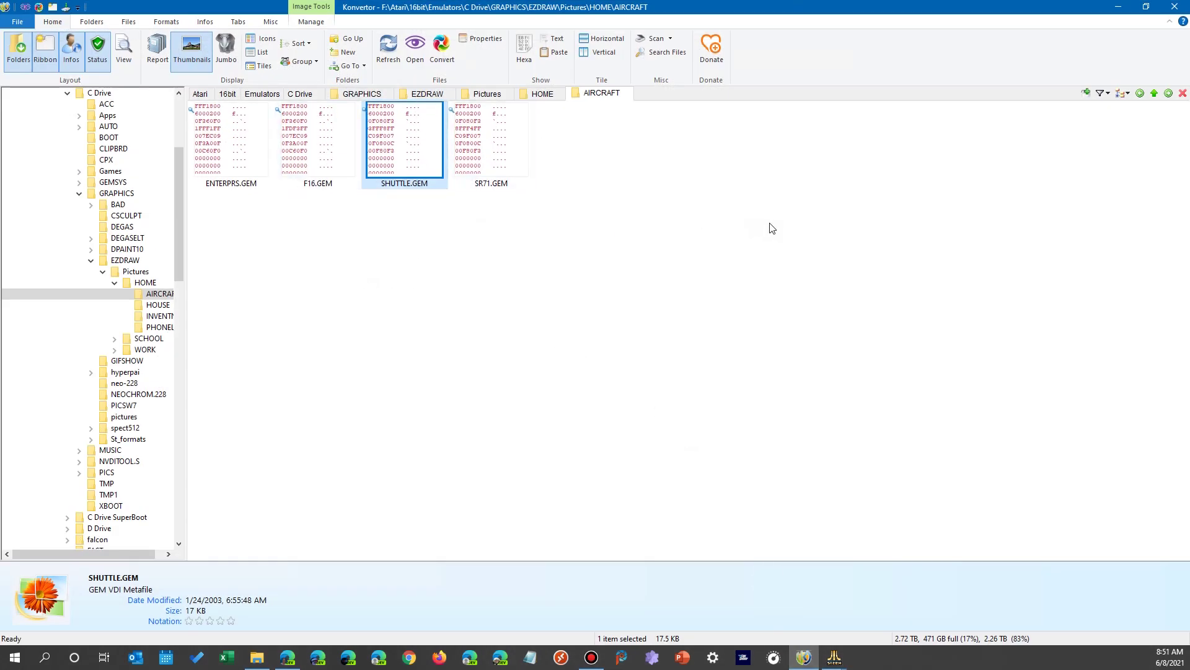
- Switch windows and view the TAKEOFF1 and PI1_1 picture folders in Konvertor
key("alt+Tab")
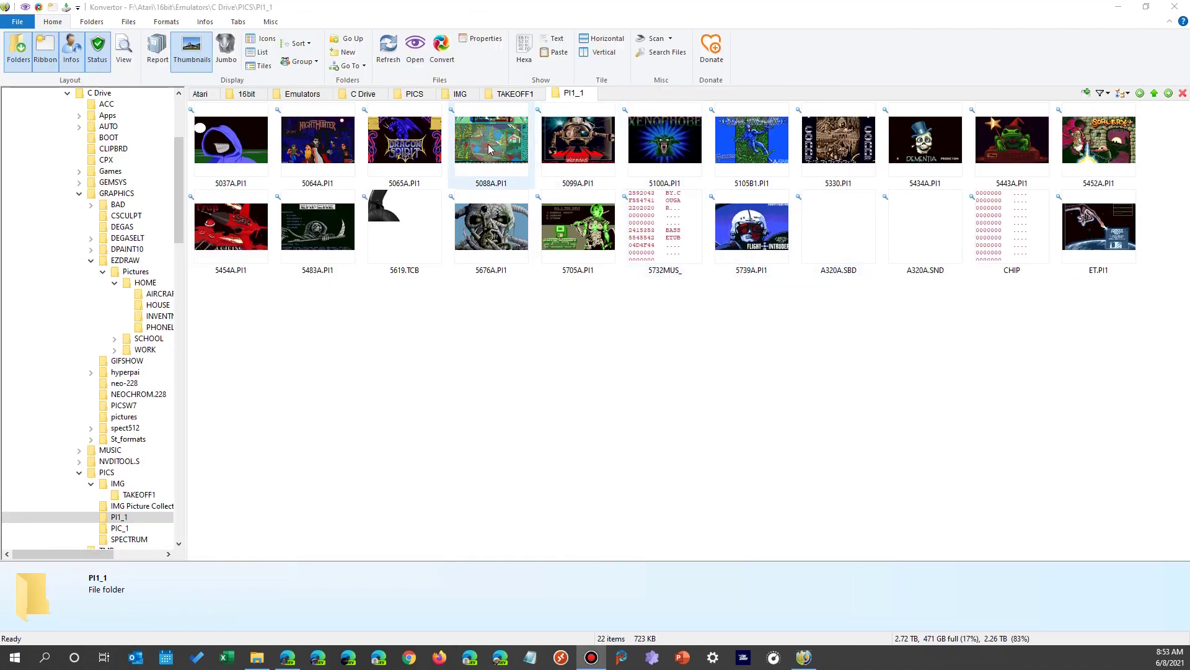
left_click(514, 93)
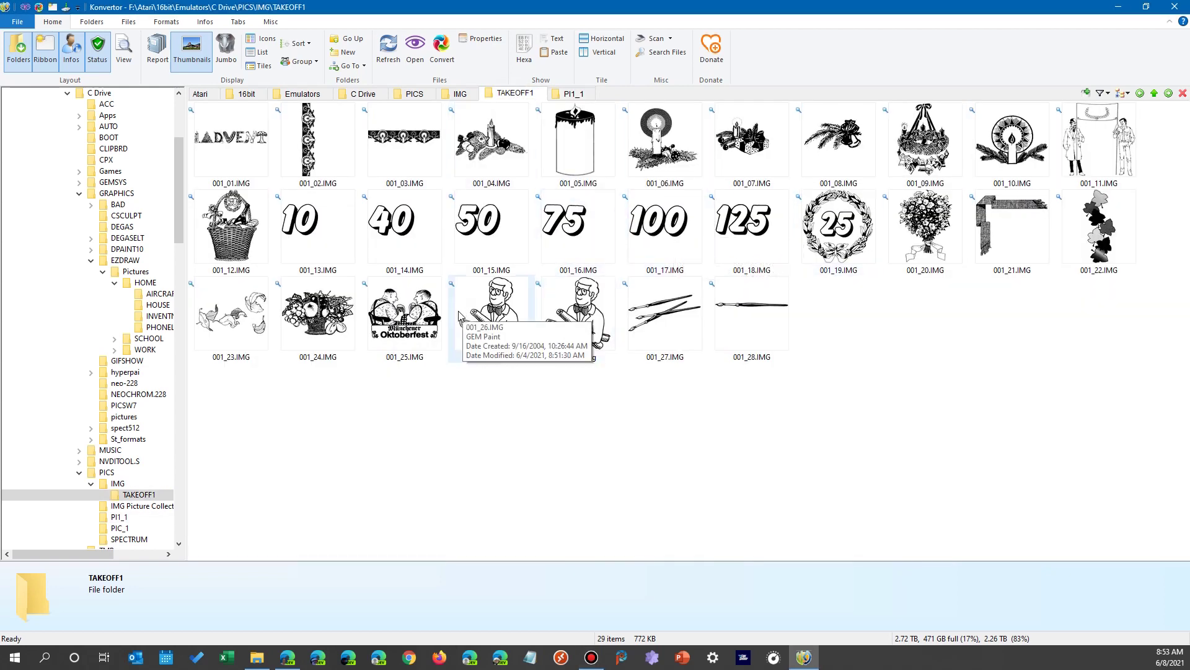
left_click(589, 93)
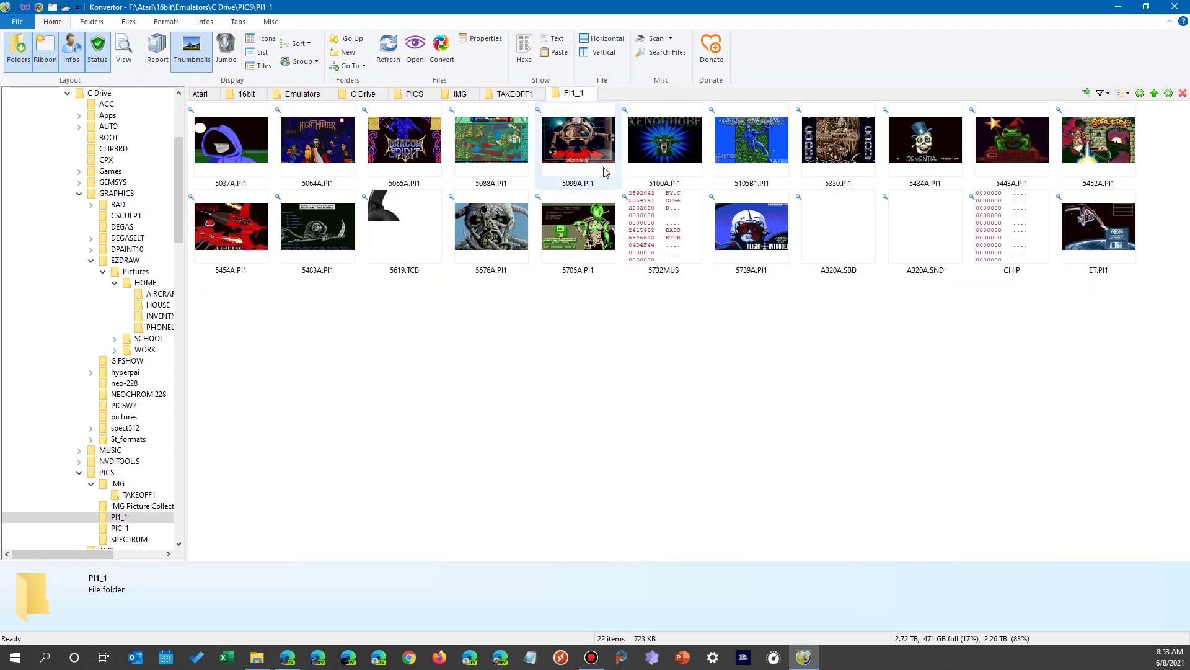